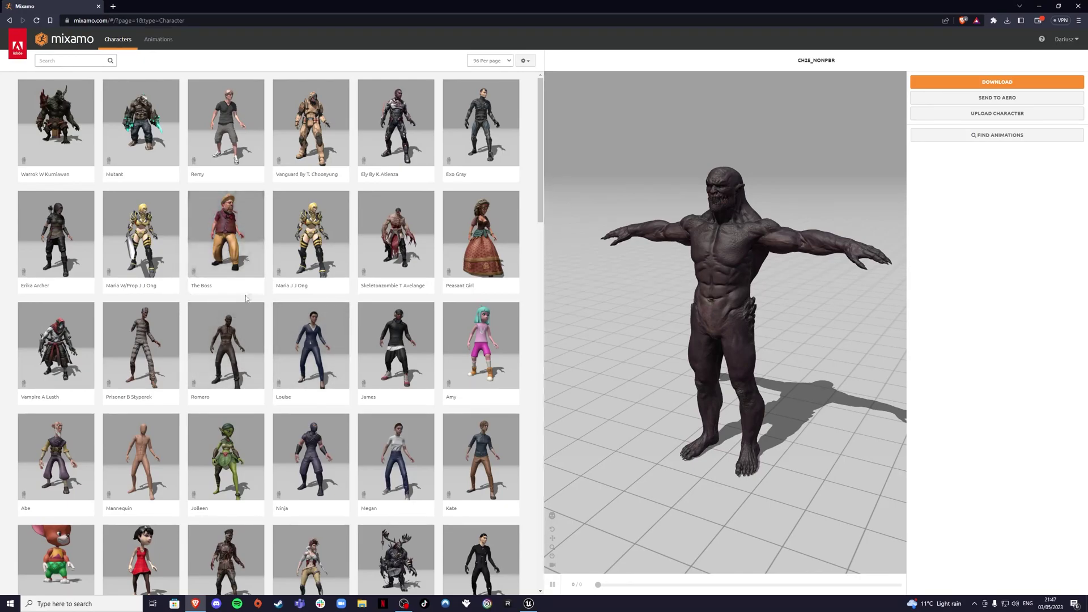
- Search for Brady and switch the Mixamo character to Brady
scroll(250, 289, "down", 2)
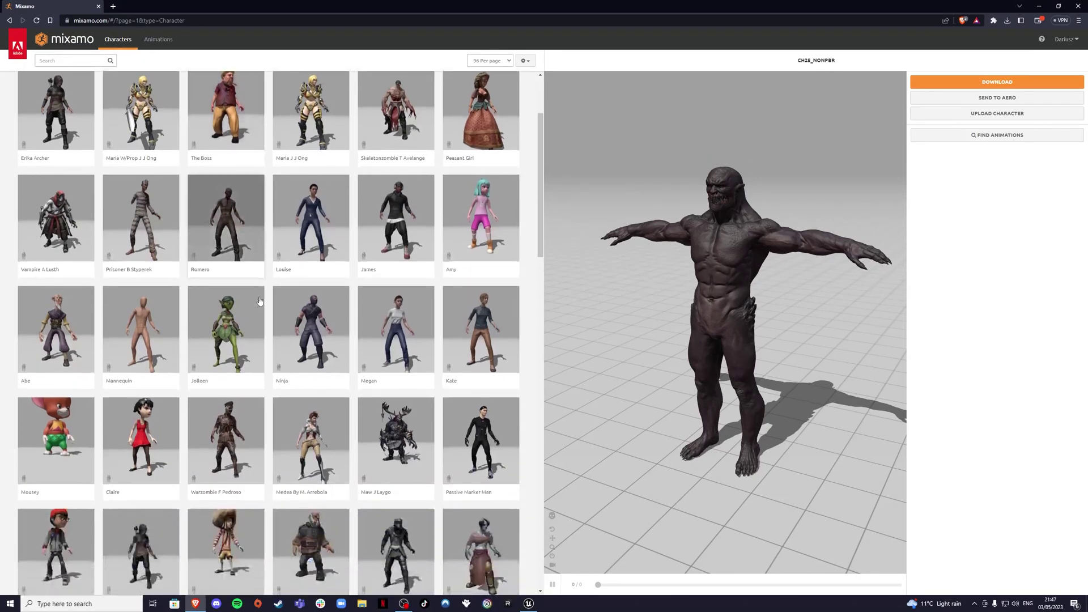
scroll(265, 299, "up", 2)
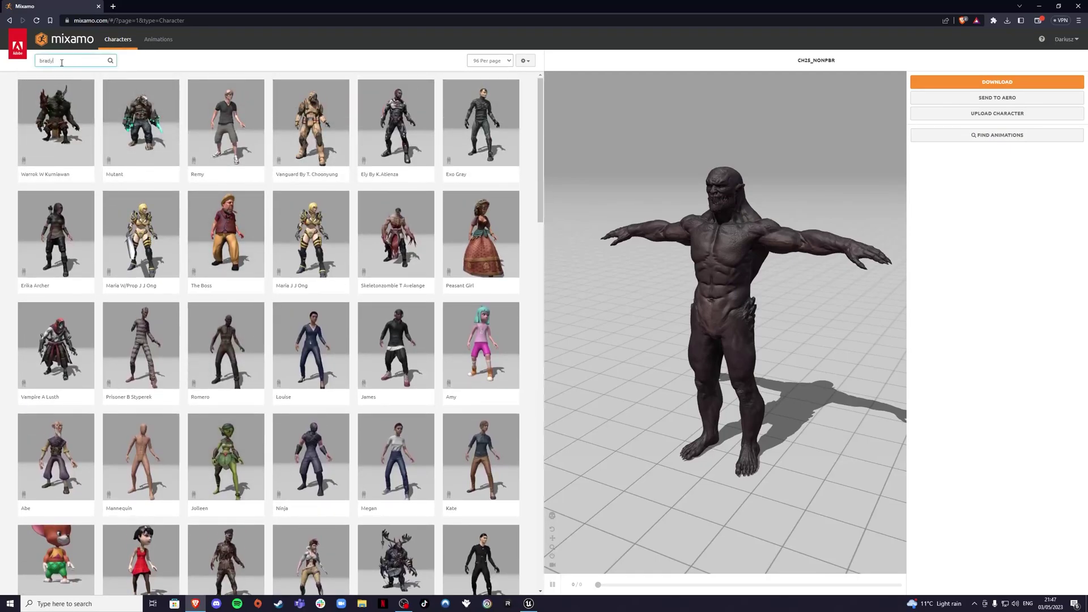
key("Return")
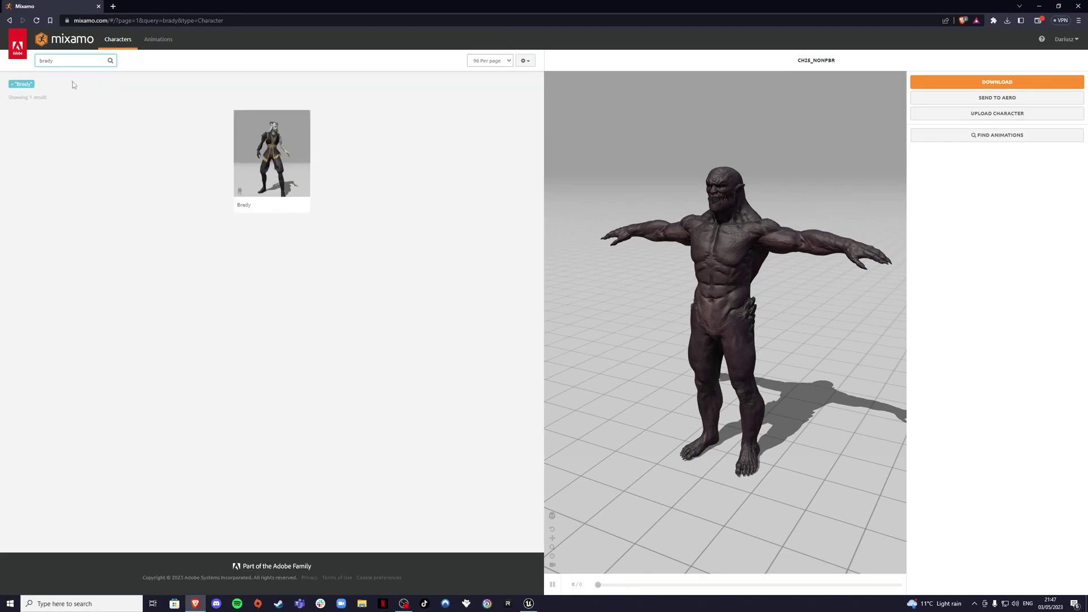
left_click(282, 143)
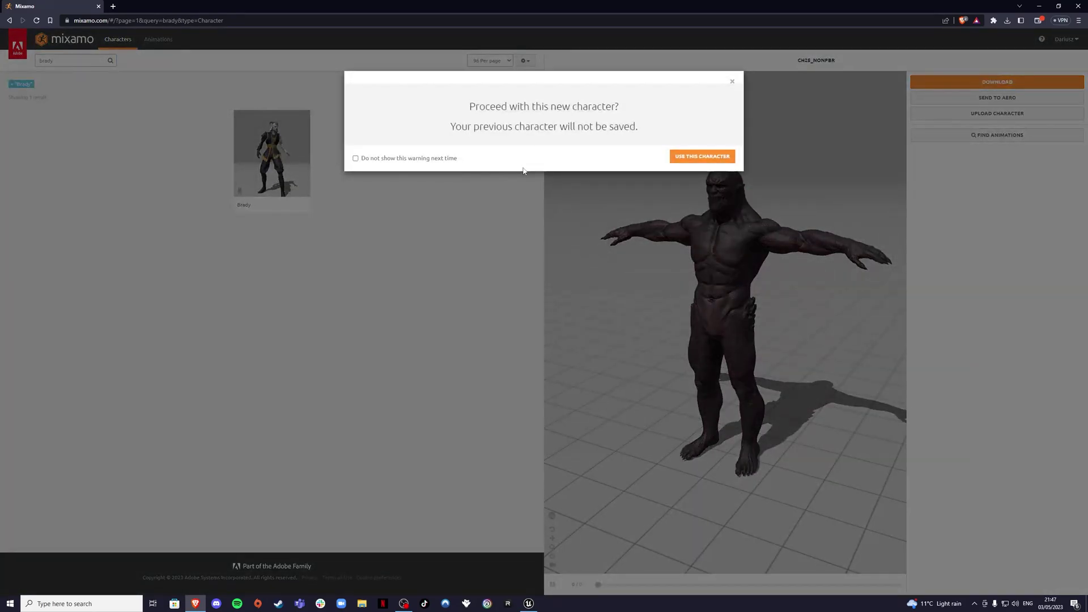
left_click(696, 157)
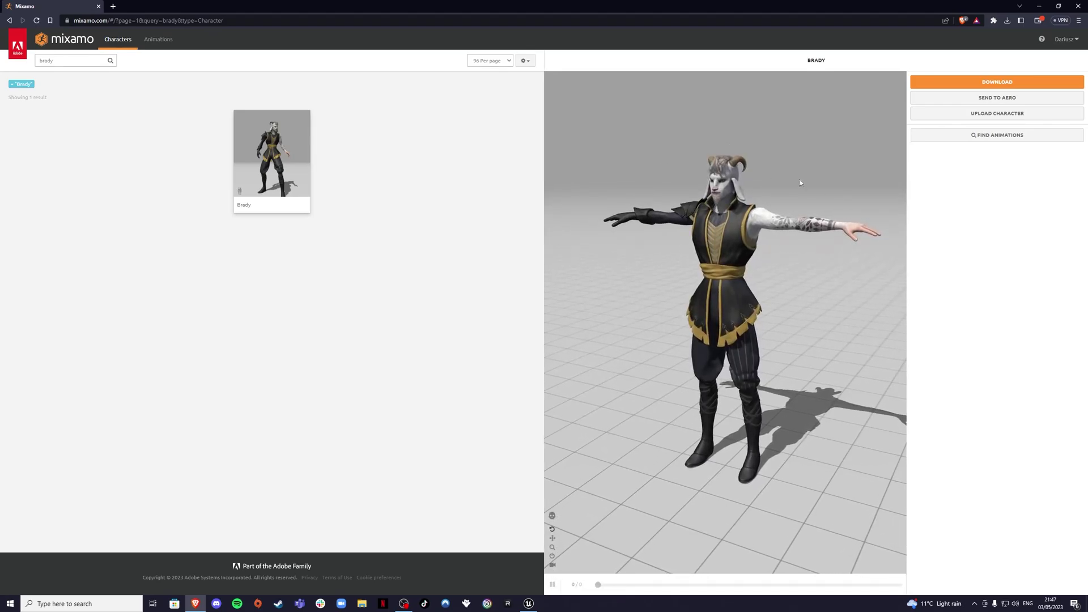
- Download Brady as FBX Binary in T-pose, then go to the Animations library
left_click(997, 85)
left_click(462, 119)
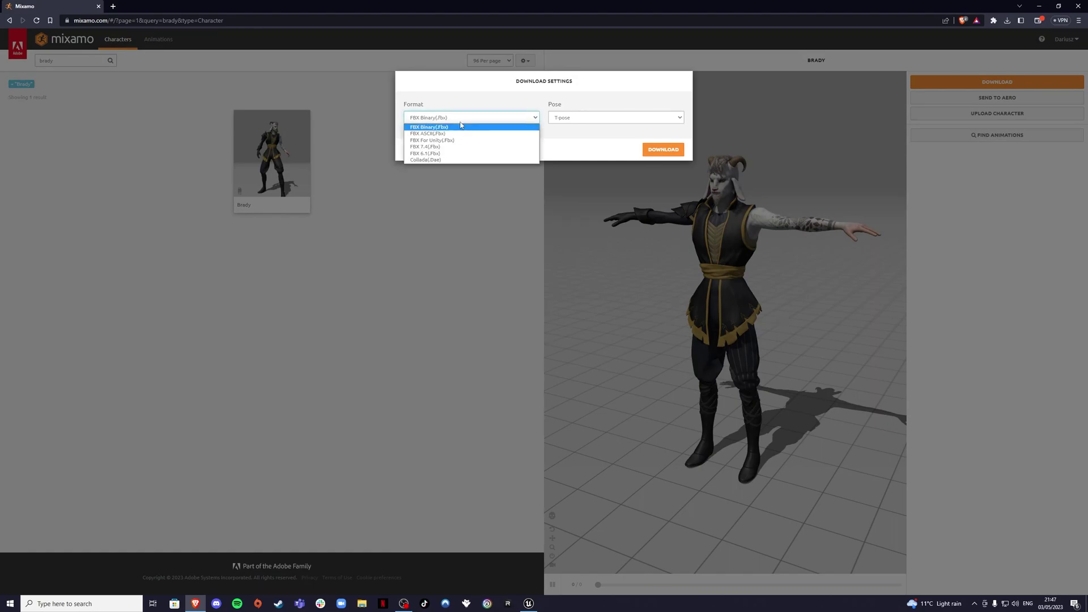
left_click(445, 127)
left_click(584, 119)
left_click(583, 119)
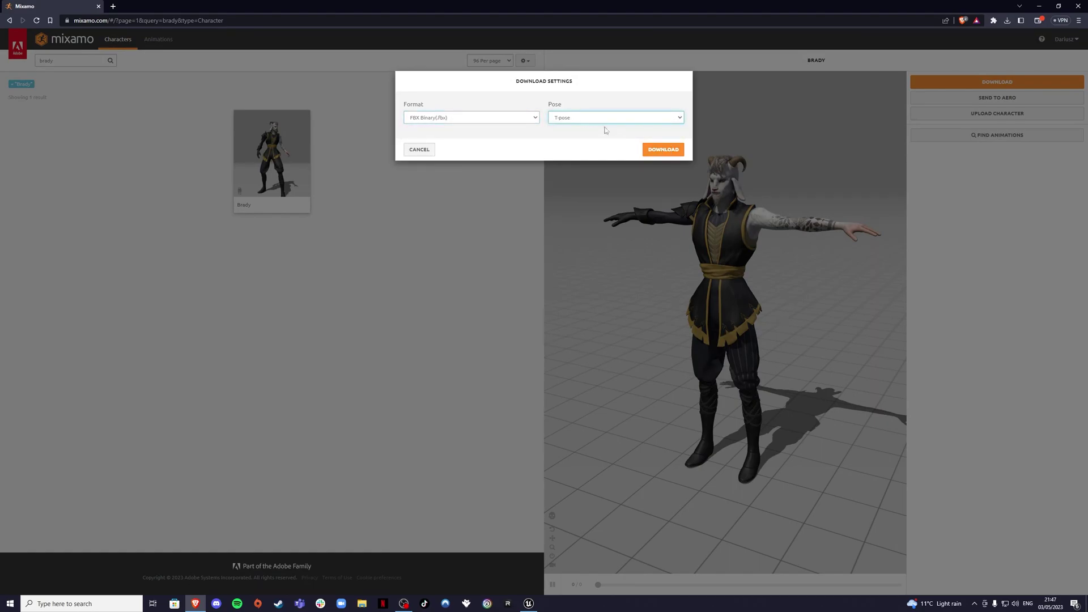
left_click(664, 150)
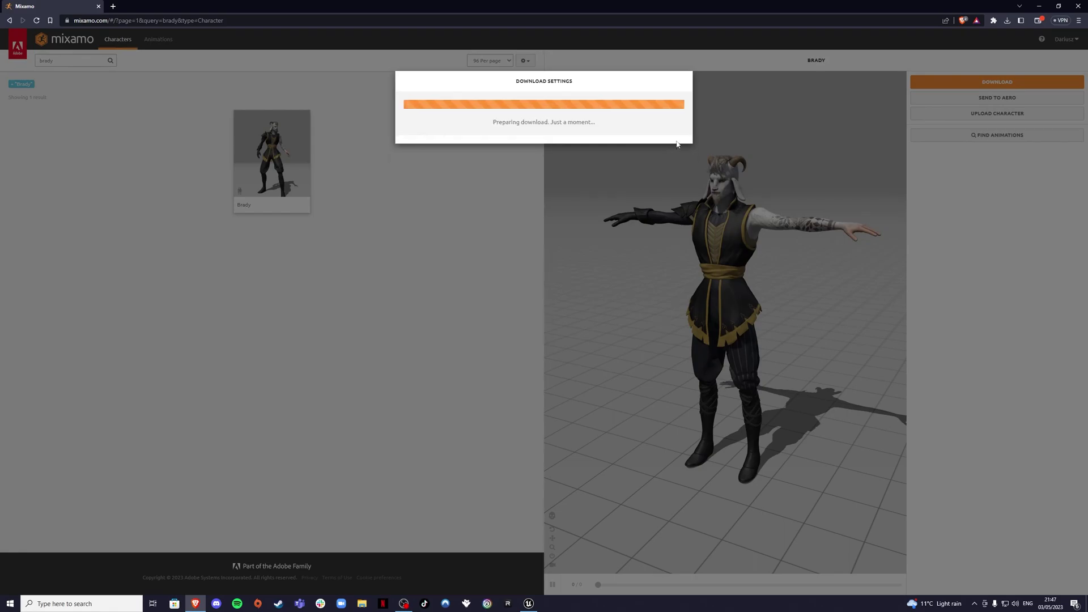
left_click(158, 40)
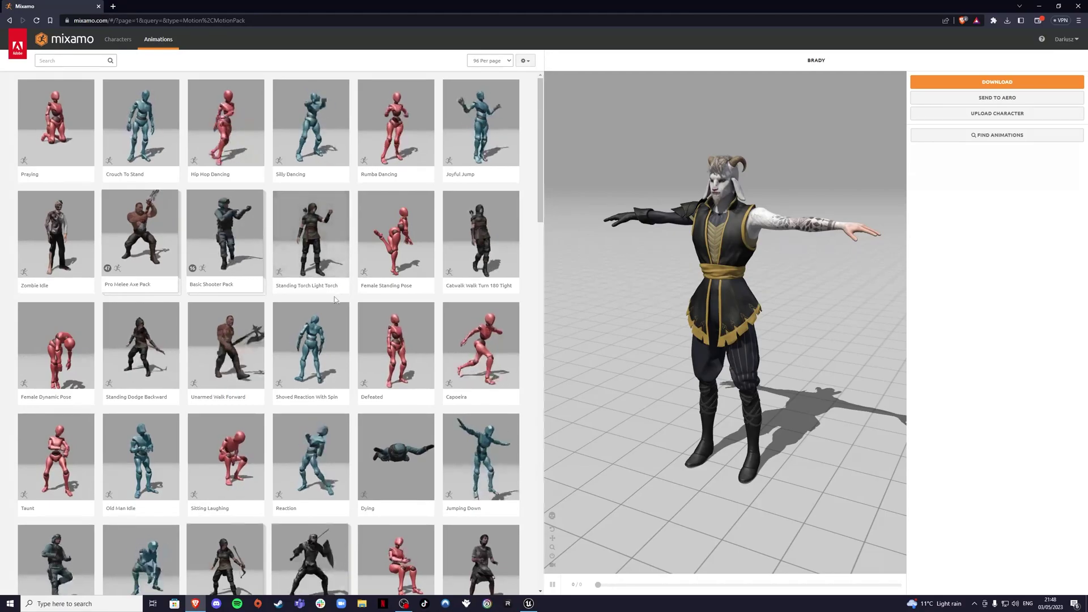
- Search 'walk' and apply the Walking animation to Brady with In Place on
left_click(67, 61)
type("wal")
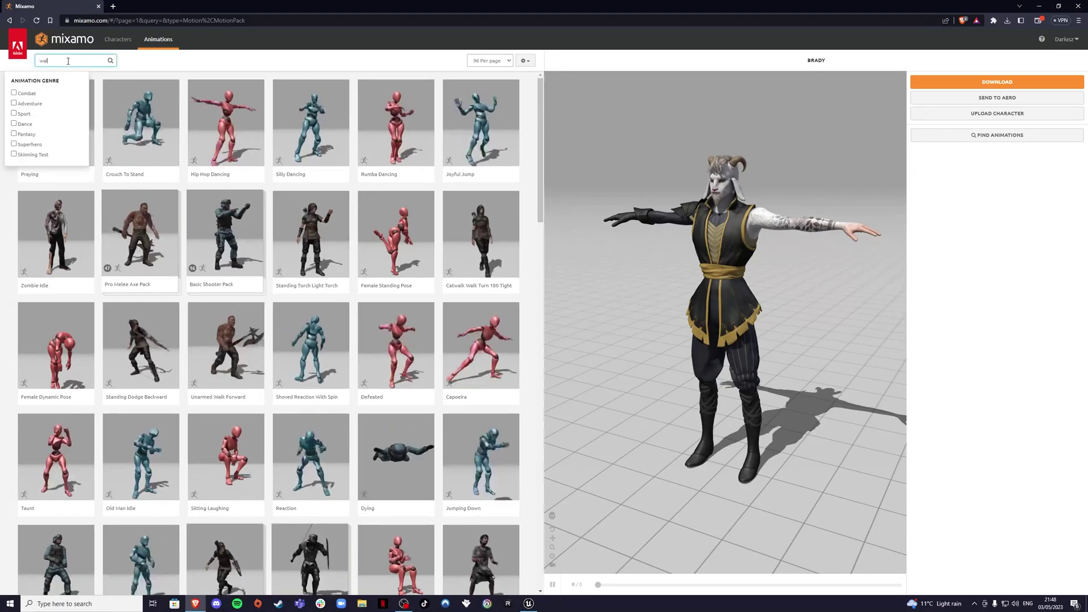
type("k")
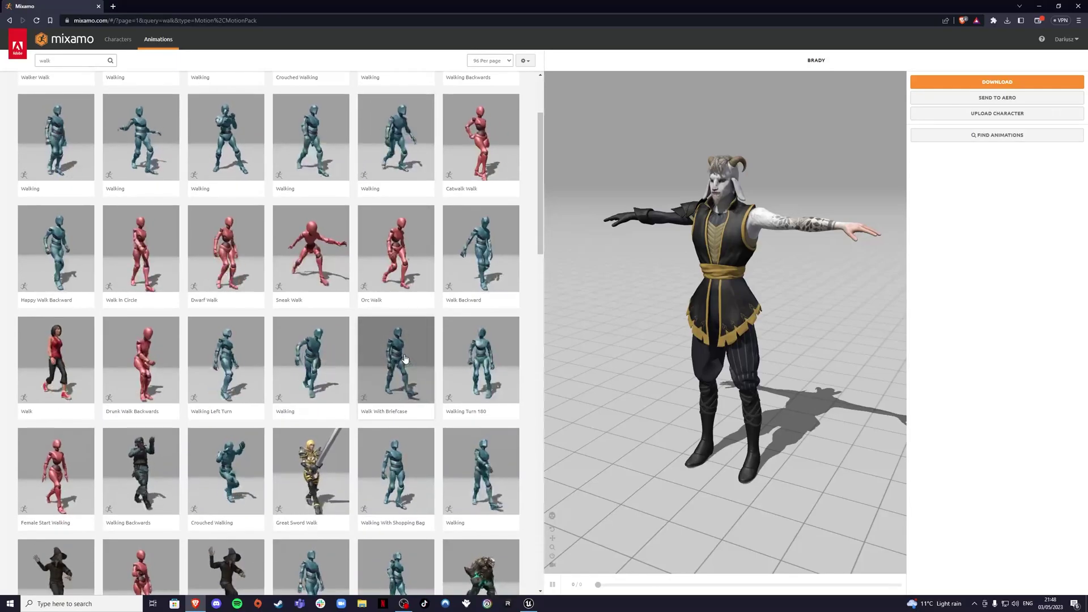
scroll(390, 358, "down", 1)
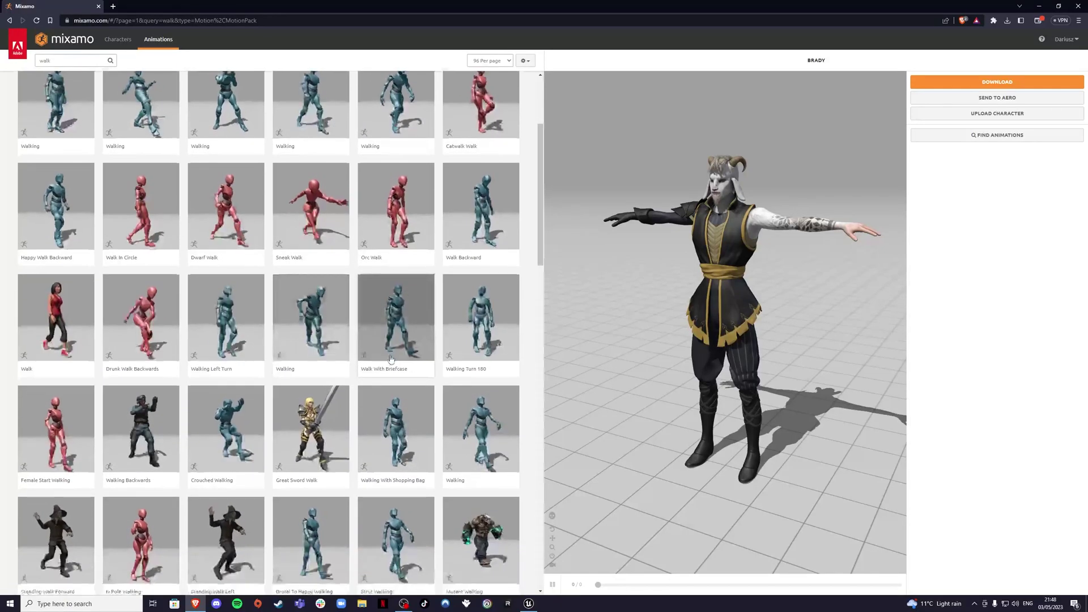
left_click(474, 426)
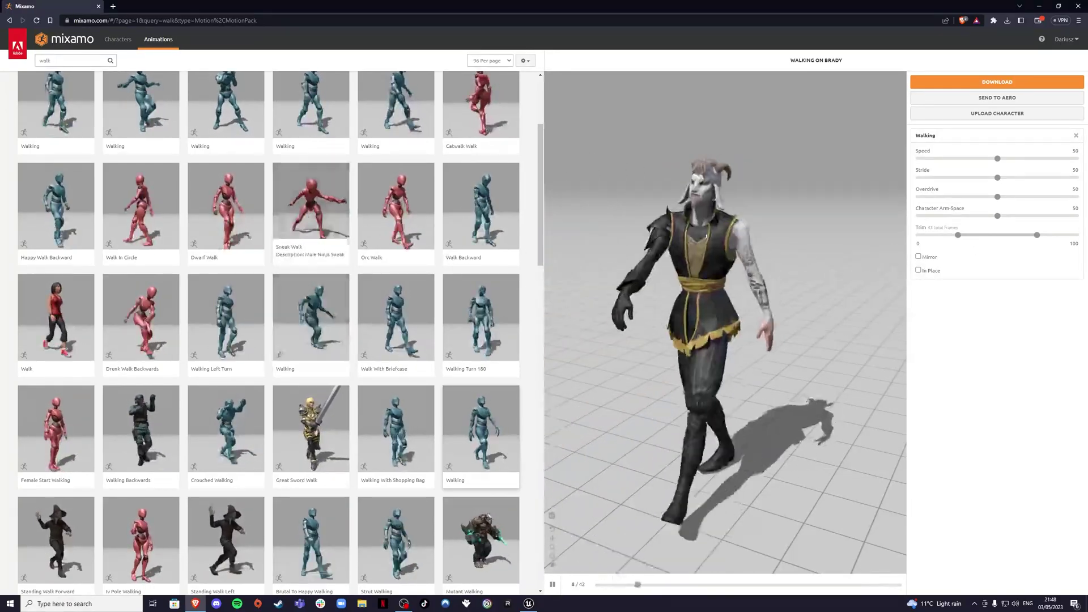
left_click(919, 271)
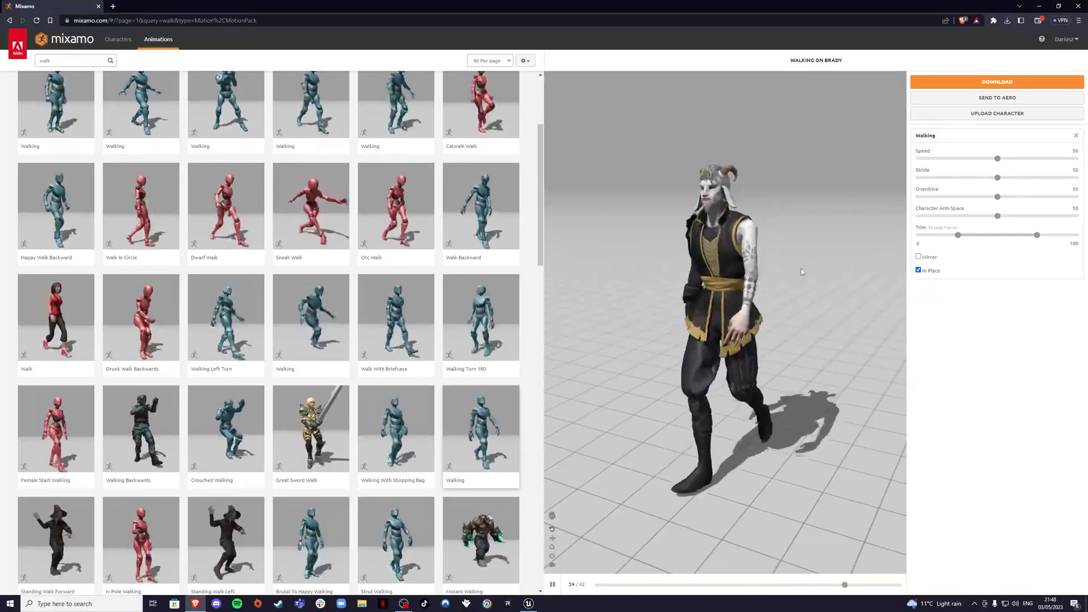
left_click_drag(800, 250, 835, 241)
- Download the walking animation at 60 fps without skin
left_click(963, 83)
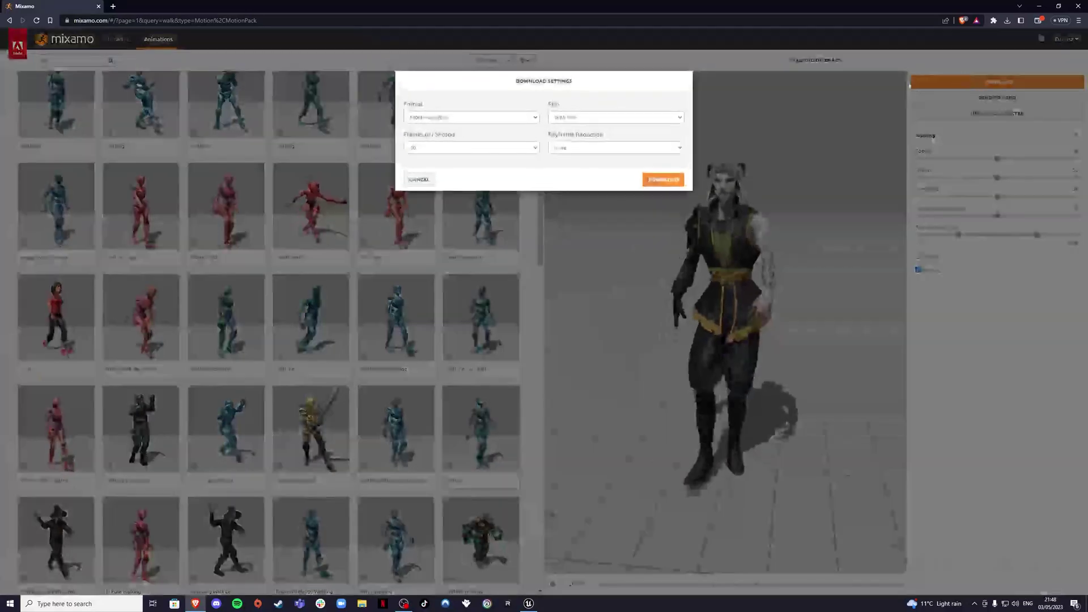
left_click(431, 147)
left_click(422, 163)
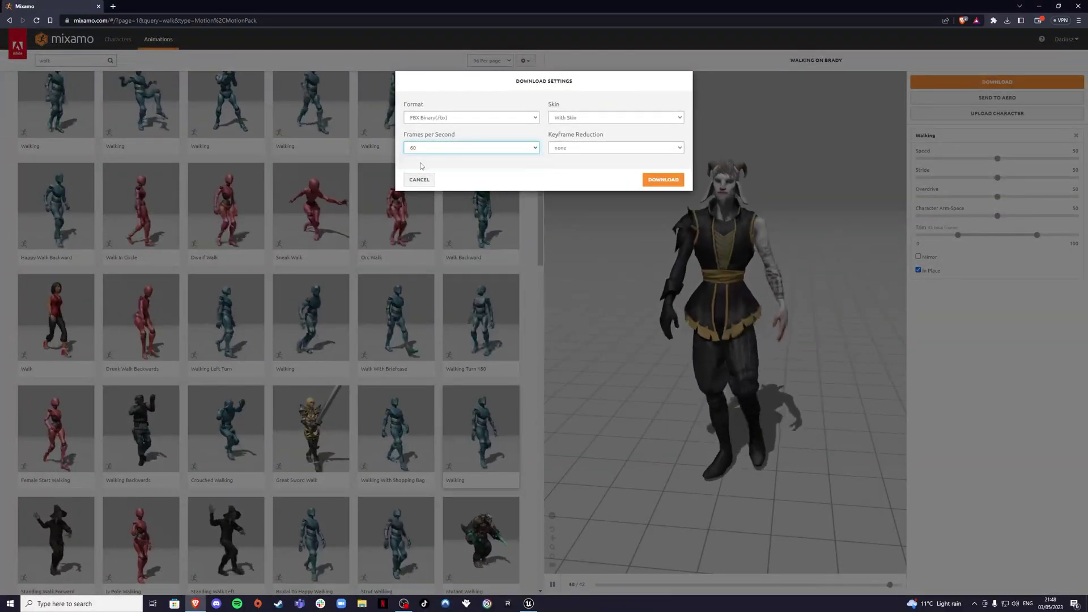
left_click(578, 118)
left_click(572, 133)
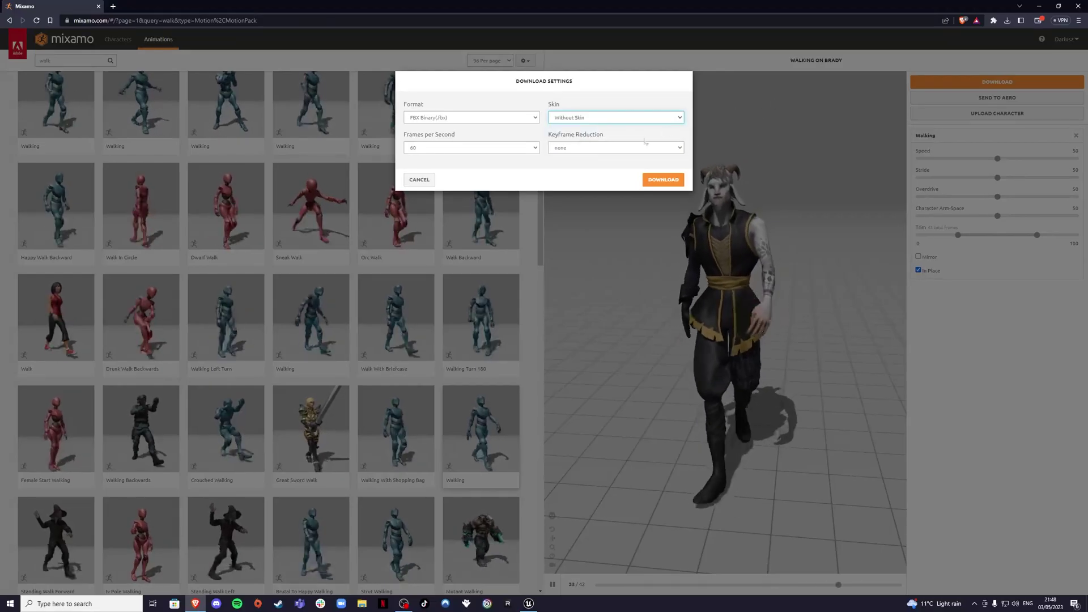
left_click(420, 179)
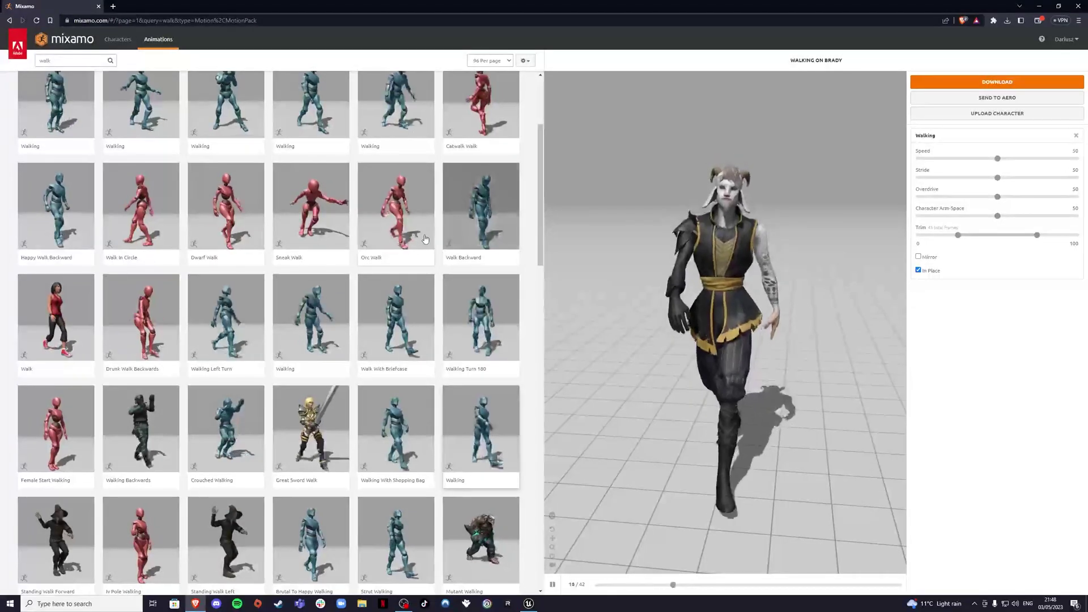
- Replace the search term with 'run' to list run animations
scroll(238, 141, "up", 3)
double_click(44, 60)
type("run")
key("Return")
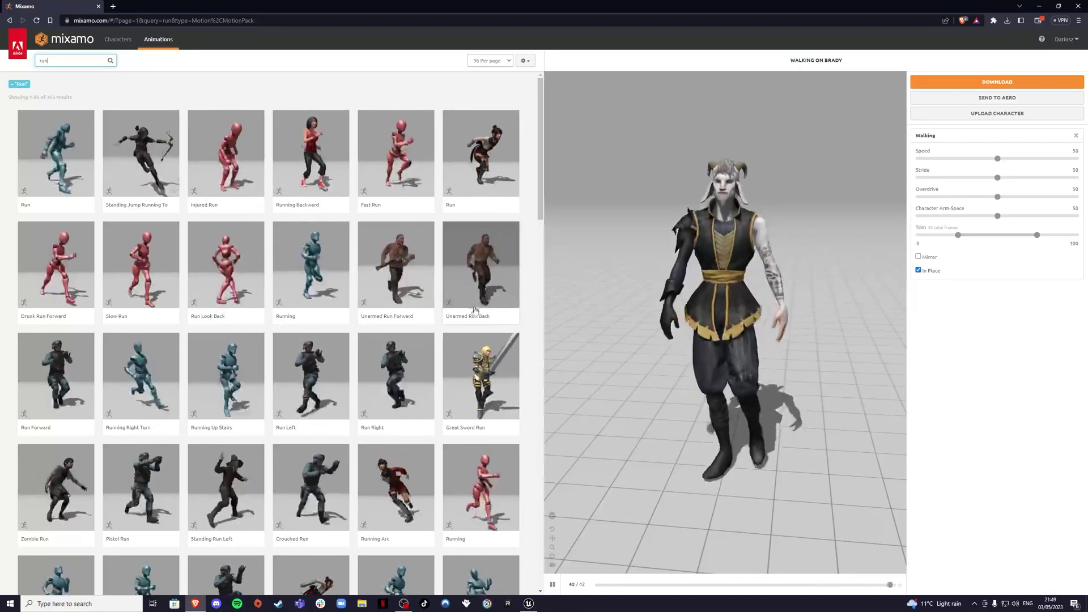
- Apply the Running animation in place to Brady and download it
scroll(493, 317, "down", 2)
left_click(511, 326)
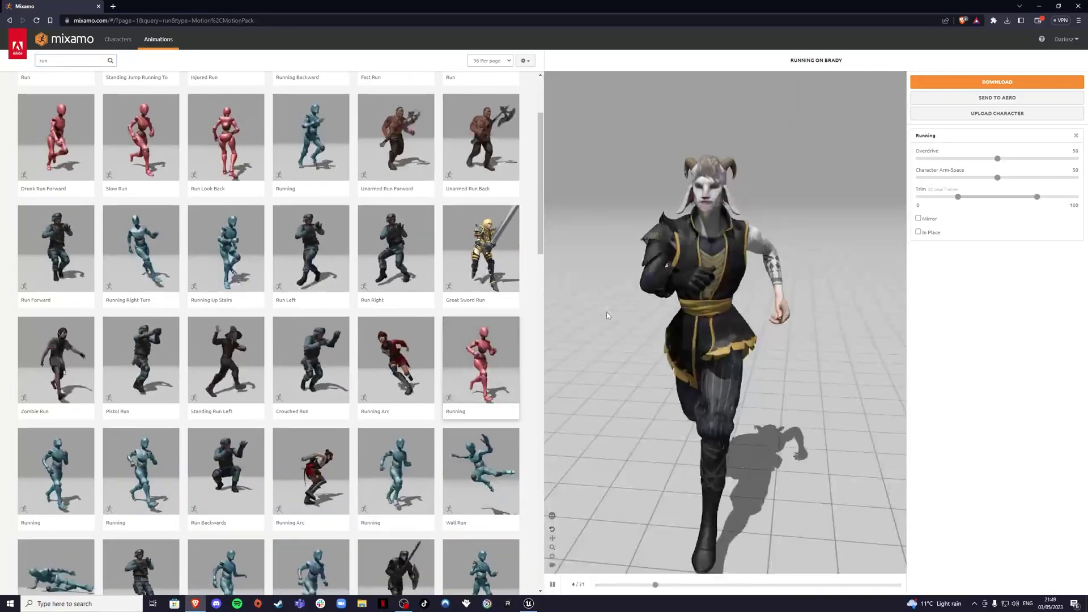
left_click(919, 232)
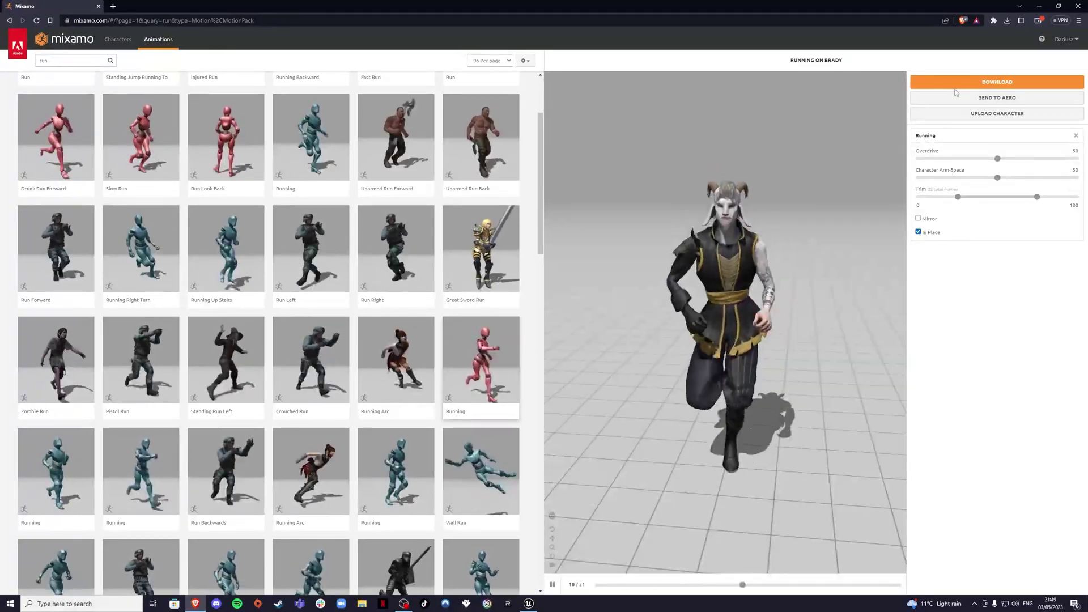
left_click(997, 82)
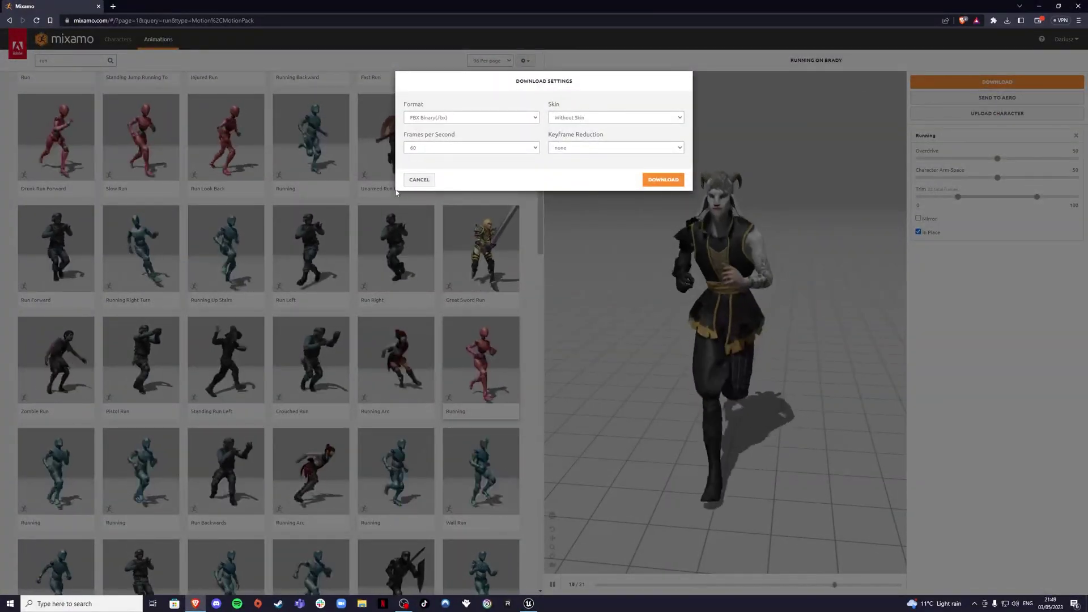
left_click(419, 179)
- Clear the search box and search for 'idle' animations
scroll(170, 142, "up", 3)
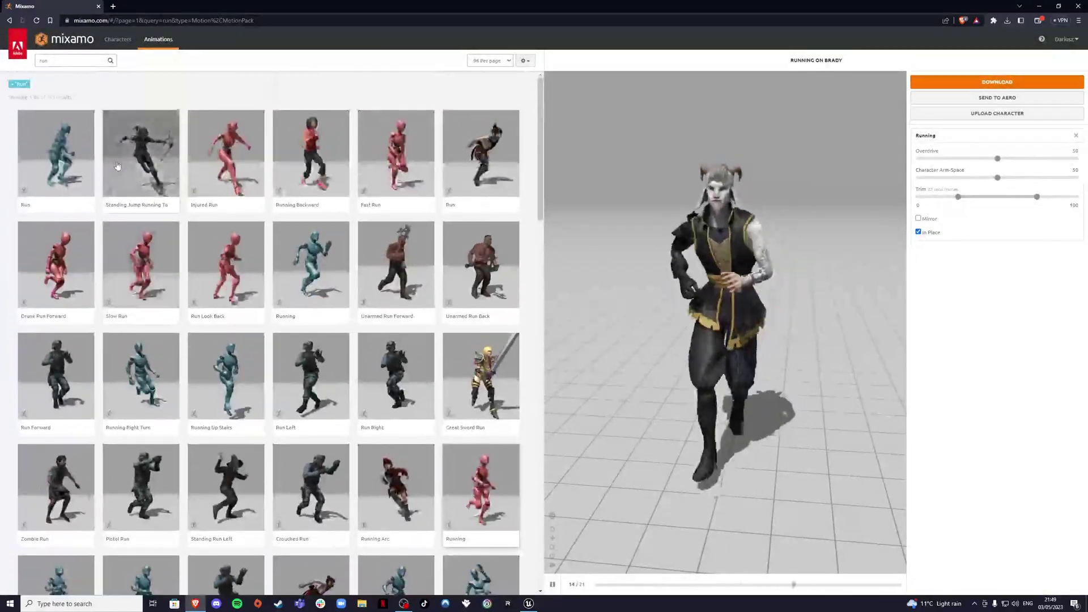
left_click(69, 58)
key("BackSpace")
key("BackSpace")
key("BackSpace")
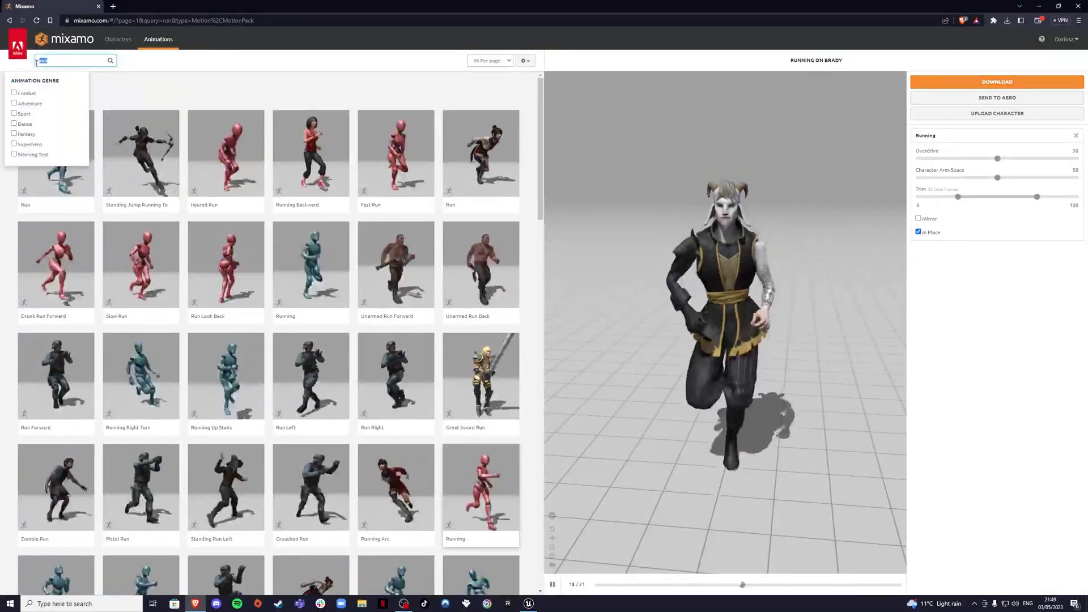
type("idle")
key("Return")
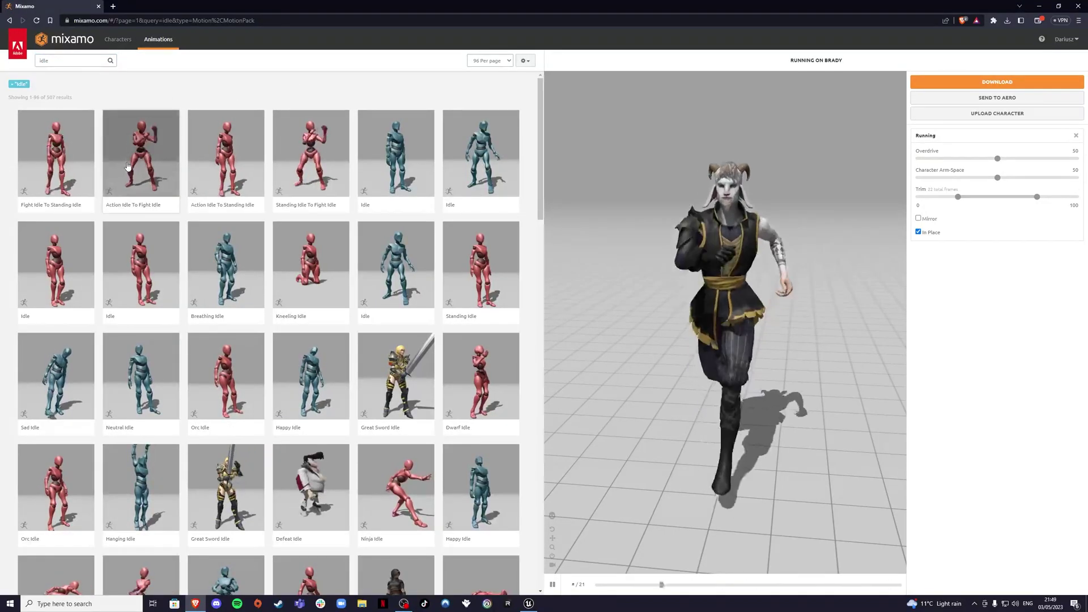
- Preview the Idle animation on Brady, then search for 'jump' without the genre filter
left_click(141, 264)
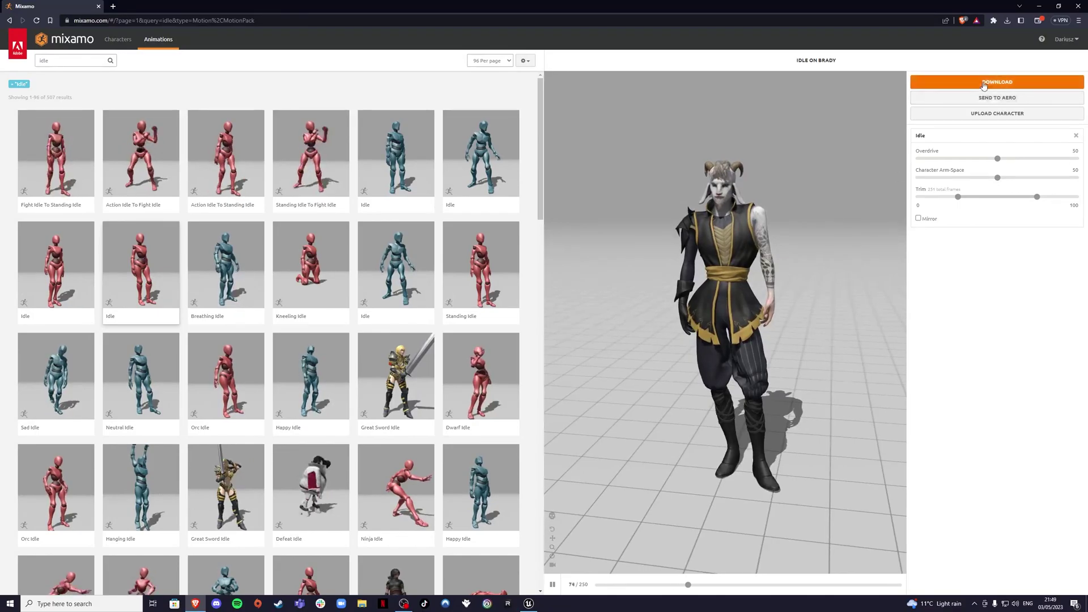
double_click(95, 61)
type("jump")
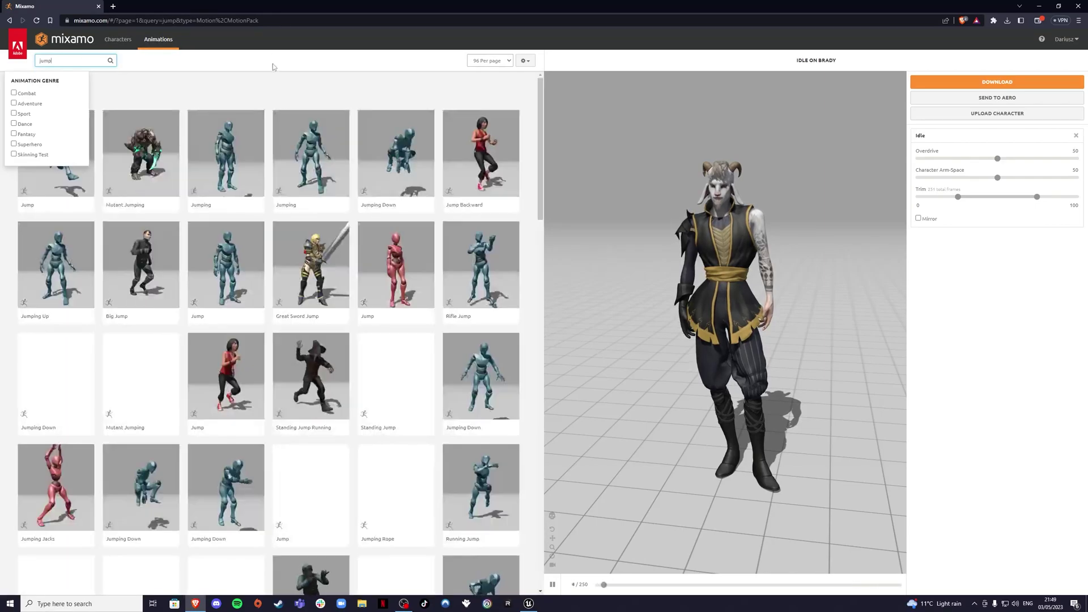
left_click(274, 88)
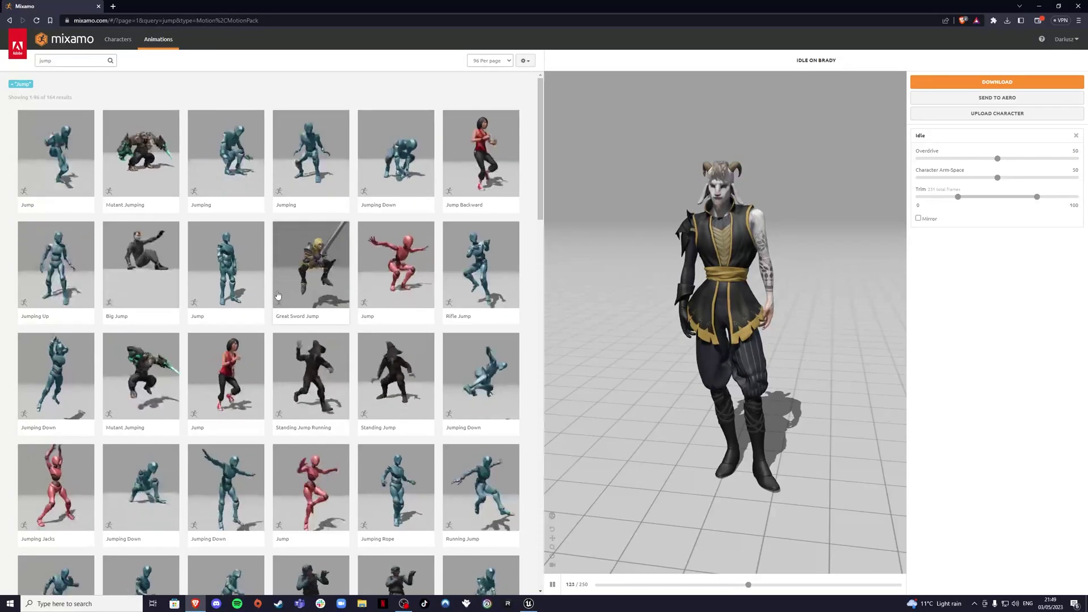
- Apply the Jump animation to the character and bring up its download settings
scroll(277, 294, "down", 1)
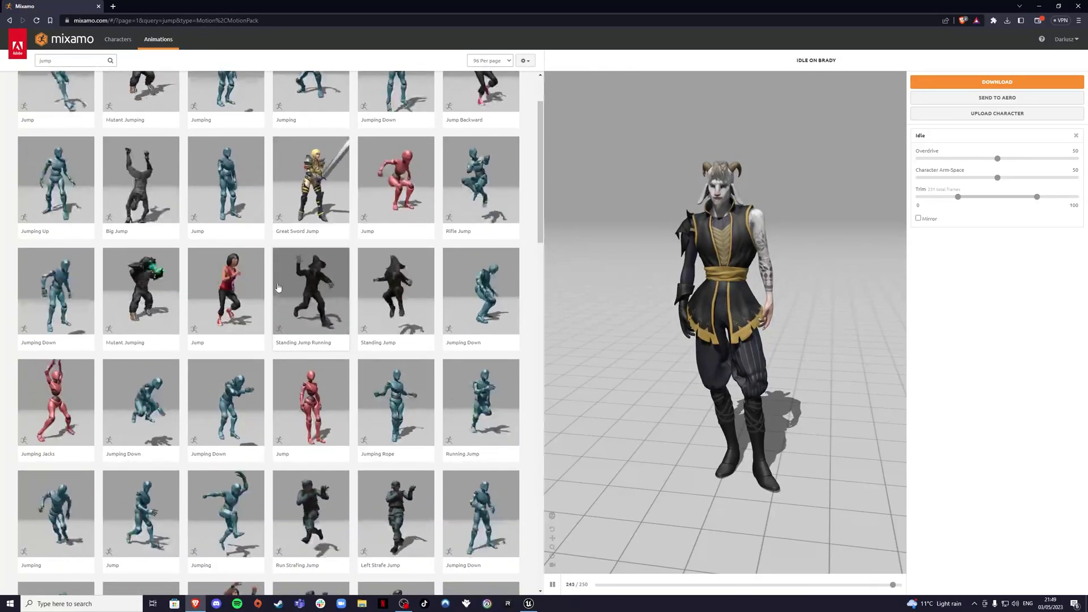
scroll(272, 263, "down", 1)
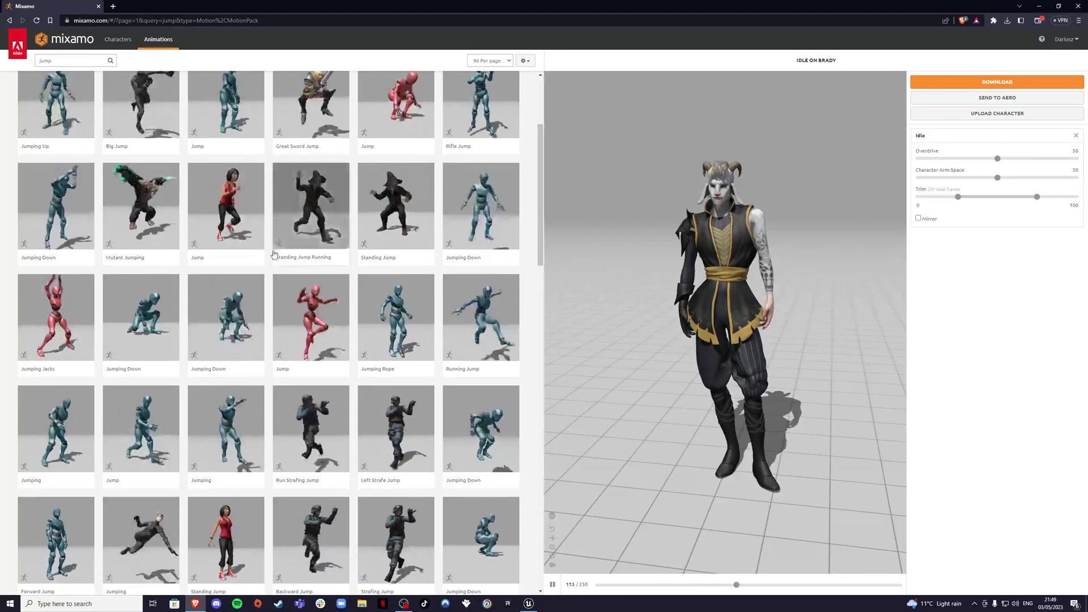
scroll(275, 253, "up", 2)
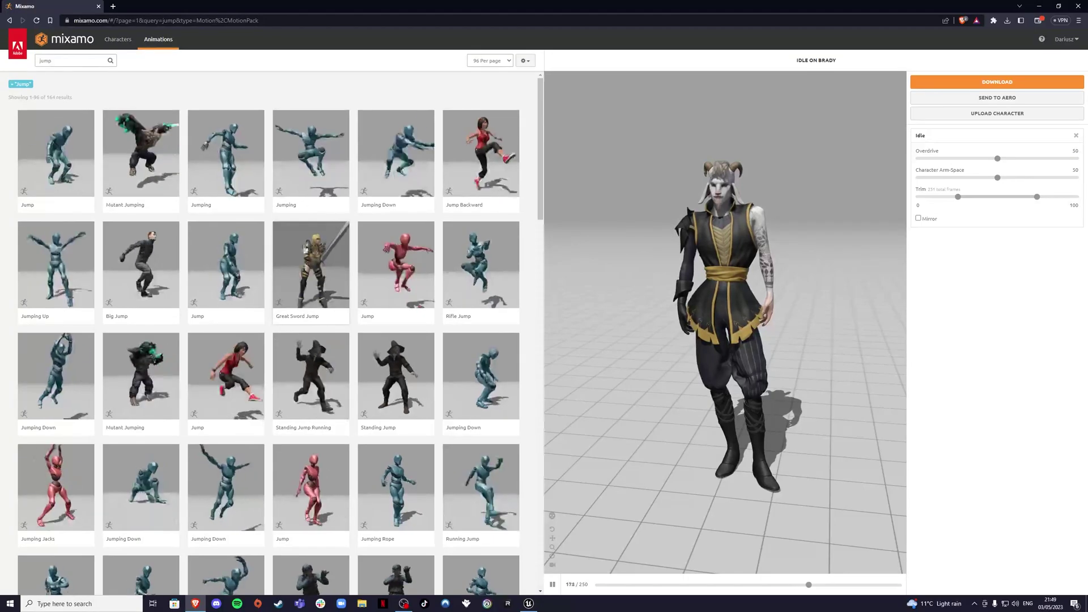
left_click(401, 268)
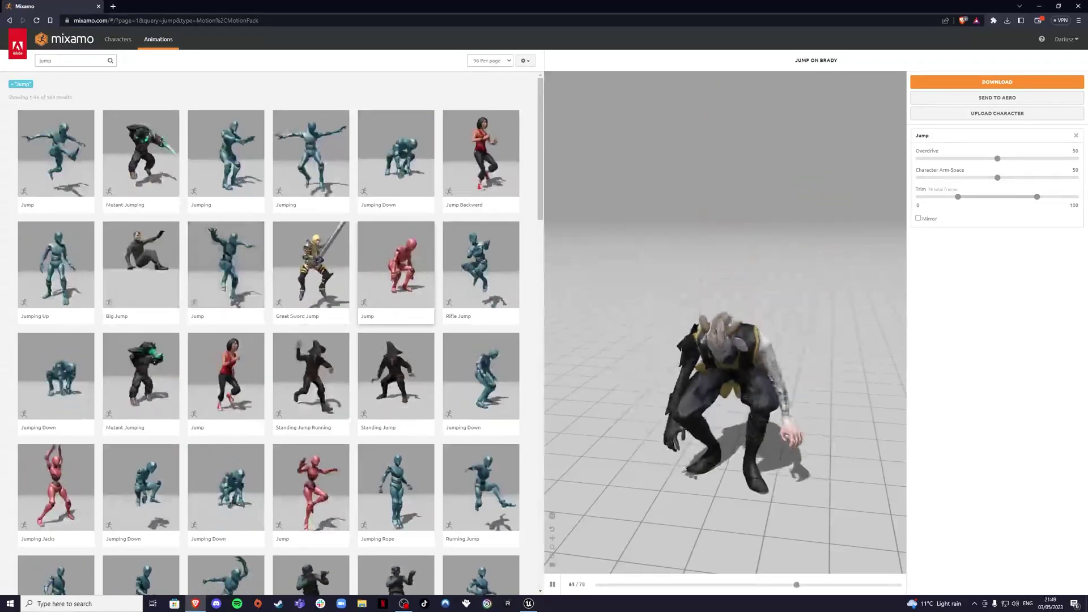
left_click(986, 83)
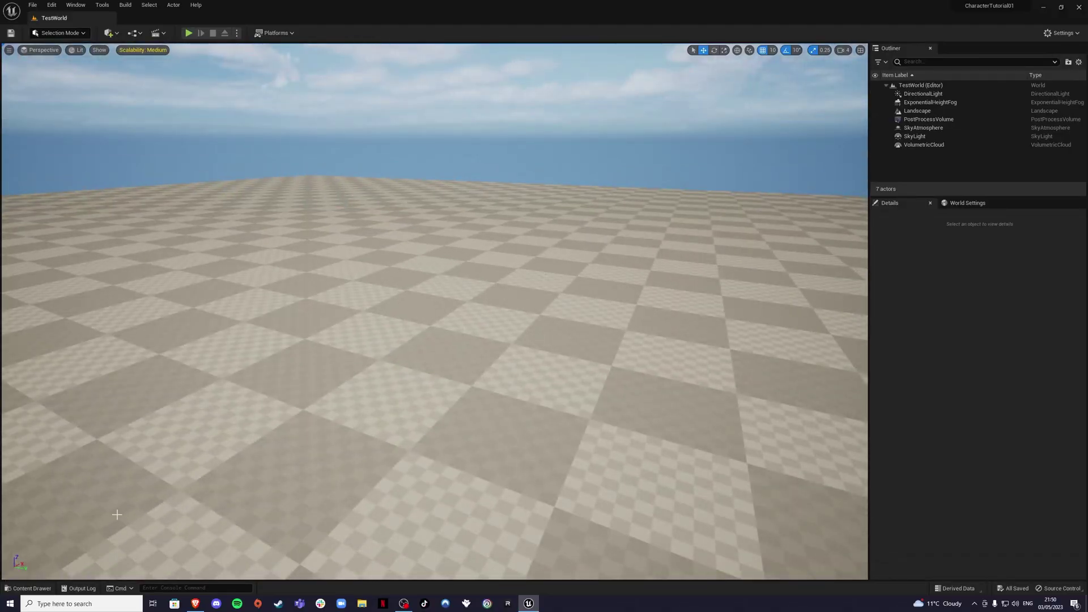
- Drag GoatMan.fbx from the GoatMan folder into the Content Browser to import it
left_click(34, 587)
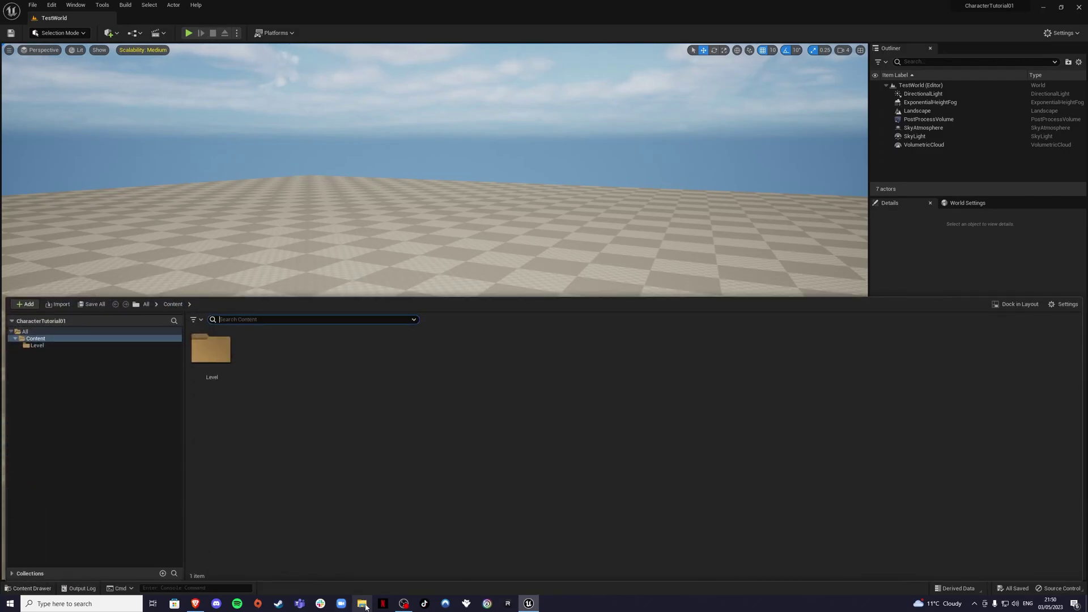
left_click(362, 604)
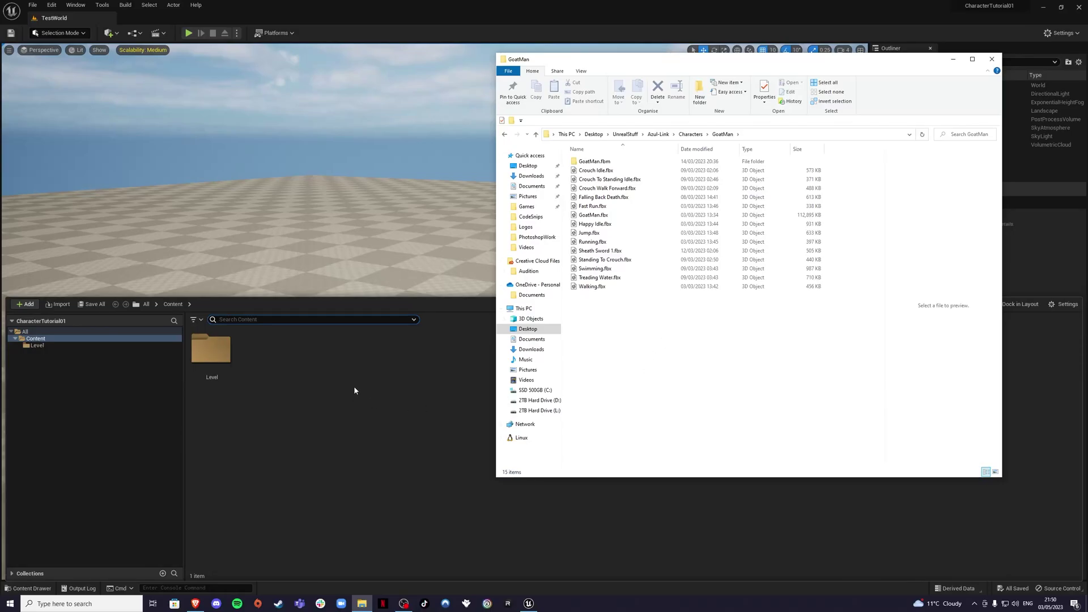
left_click(590, 218)
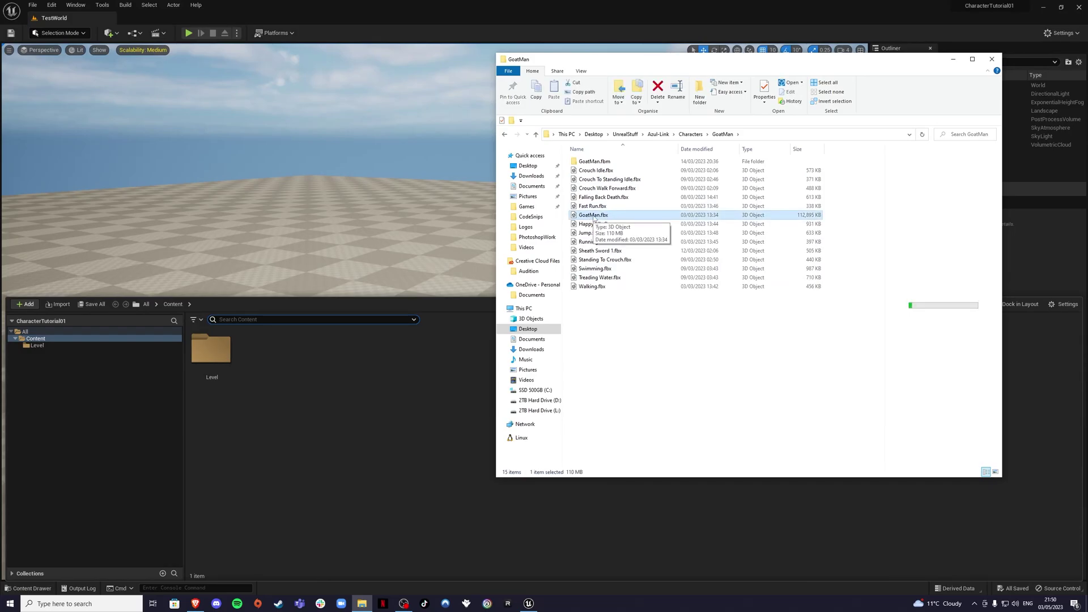
left_click_drag(593, 218, 367, 384)
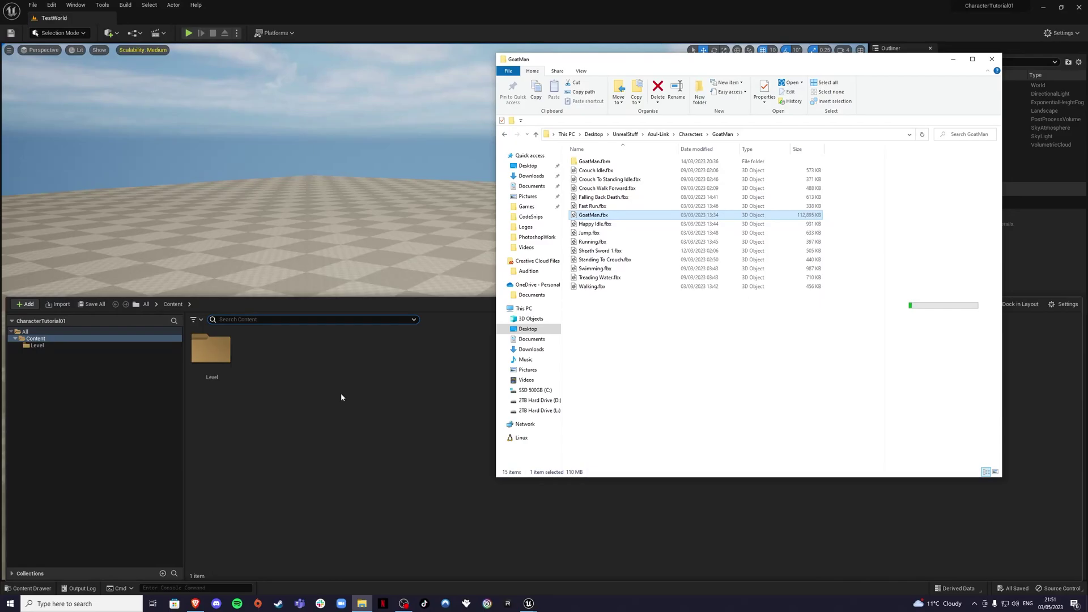
left_click_drag(591, 67, 817, 277)
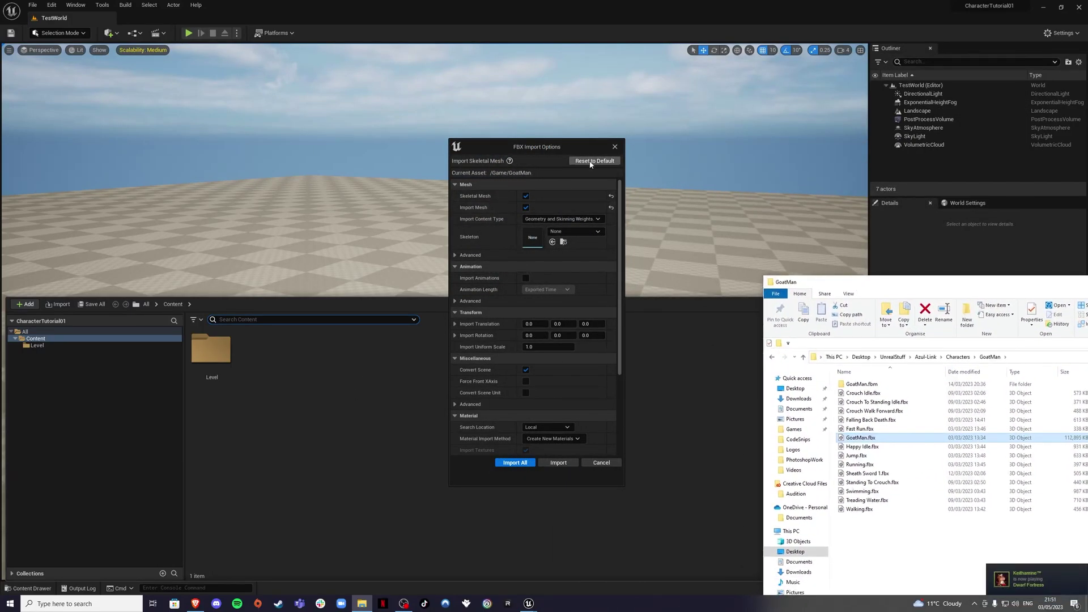
- Import all GoatMan assets from the FBX dialog, select them, and save them
left_click(602, 149)
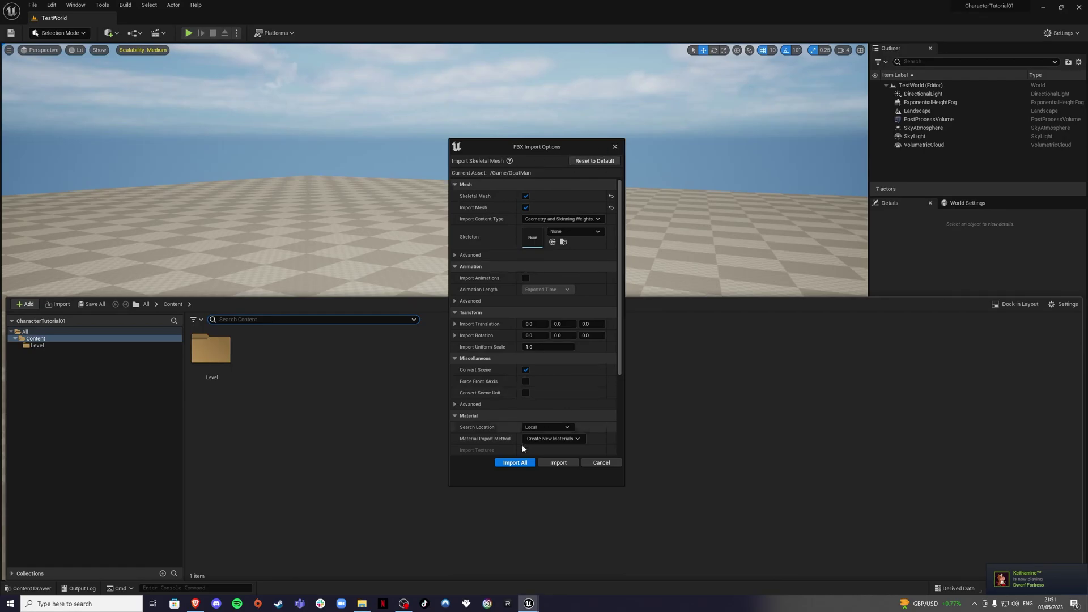
left_click(513, 463)
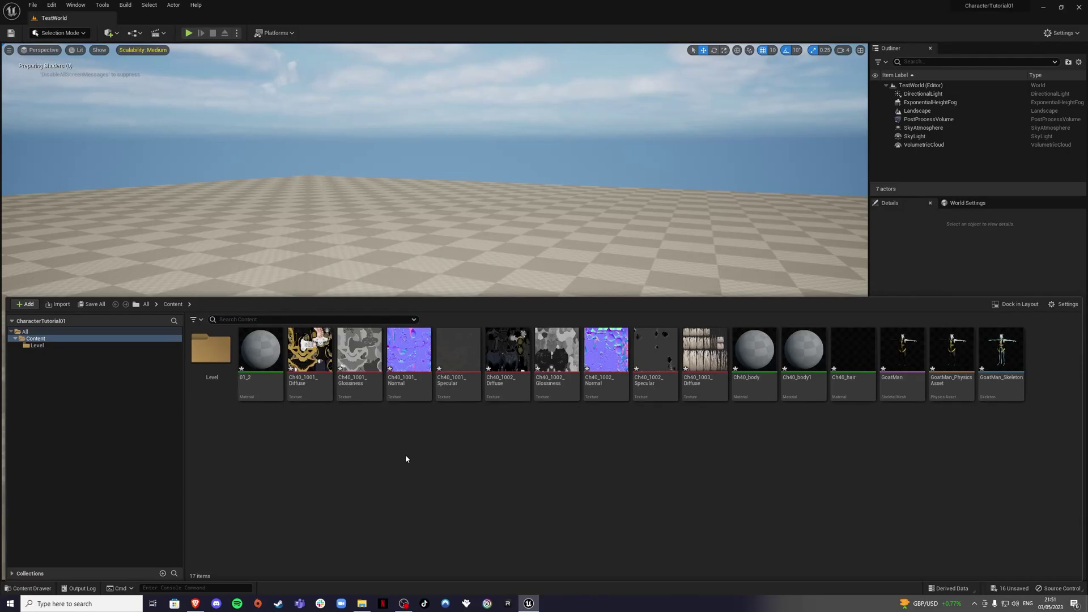
left_click(275, 397)
left_click(1001, 385, "shift")
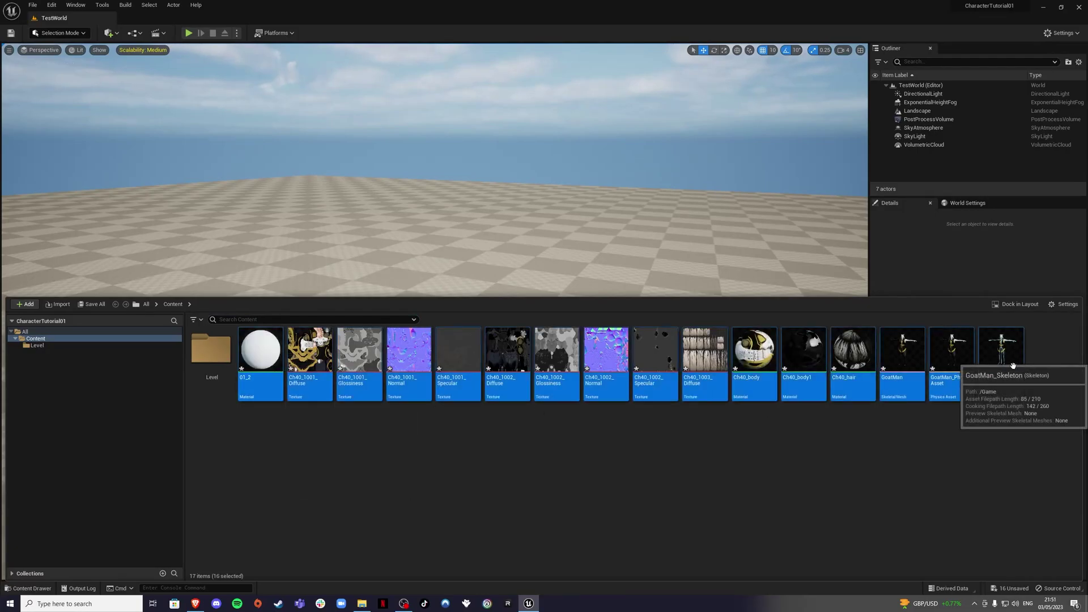
key("ctrl+s")
- Create a Character folder in Content with a Texture subfolder inside it
left_click(483, 454)
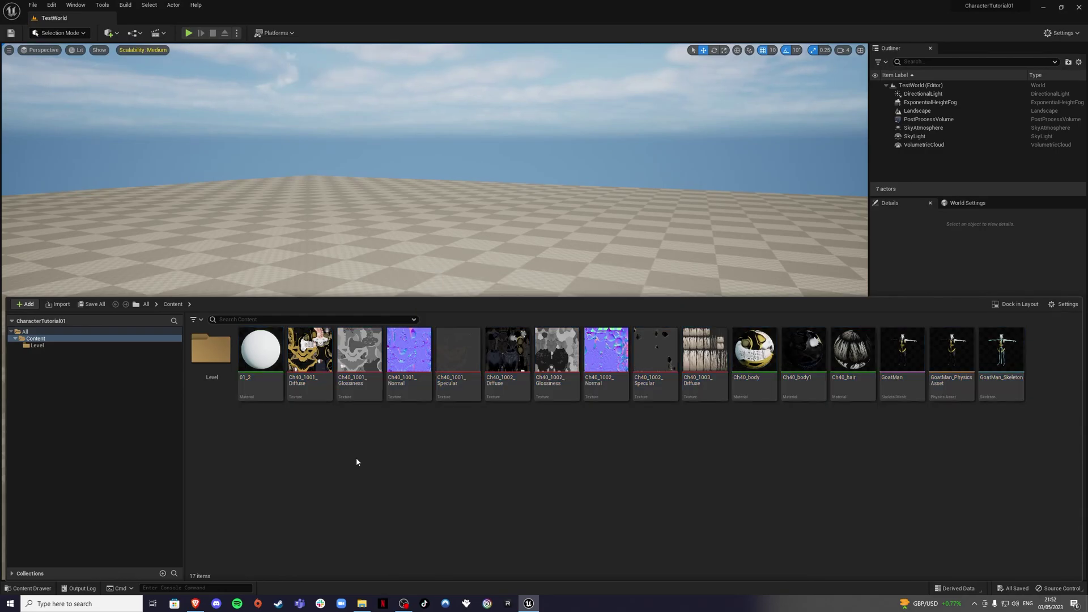
right_click(351, 444)
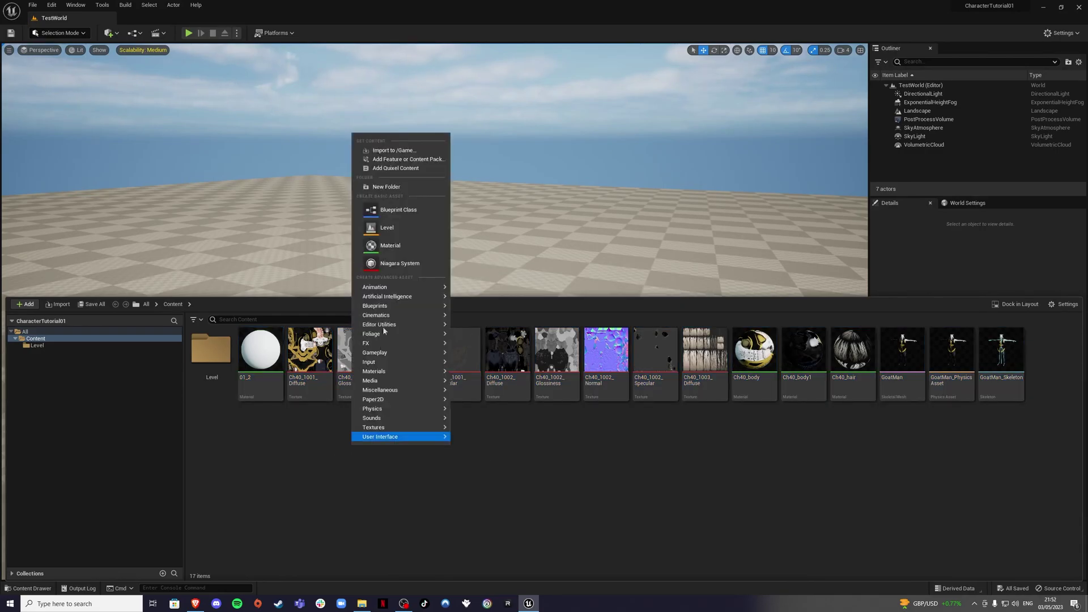
left_click(377, 187)
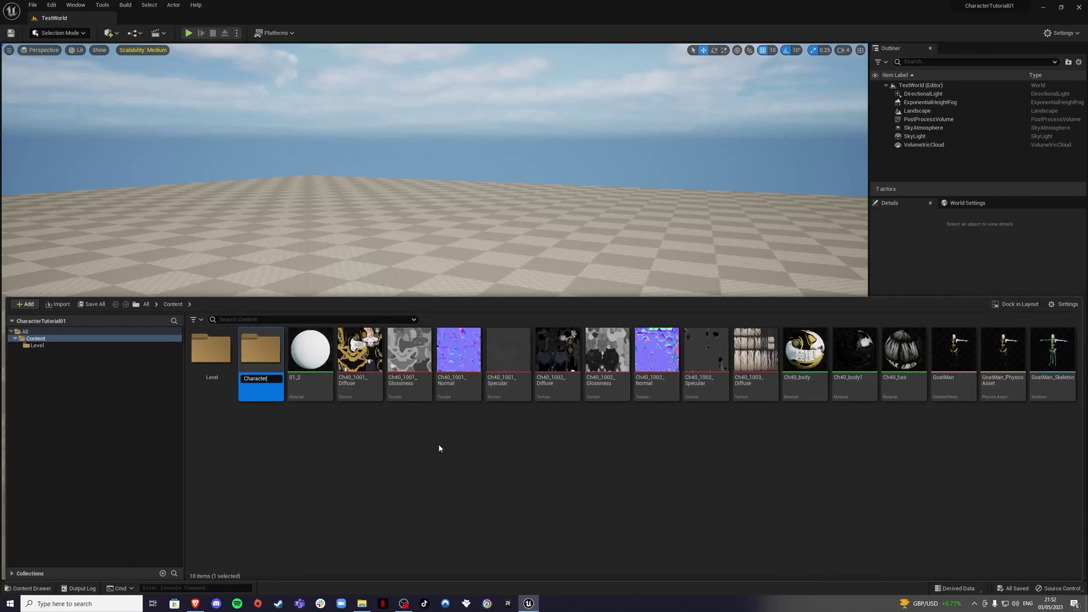
key("Return")
left_click(243, 432)
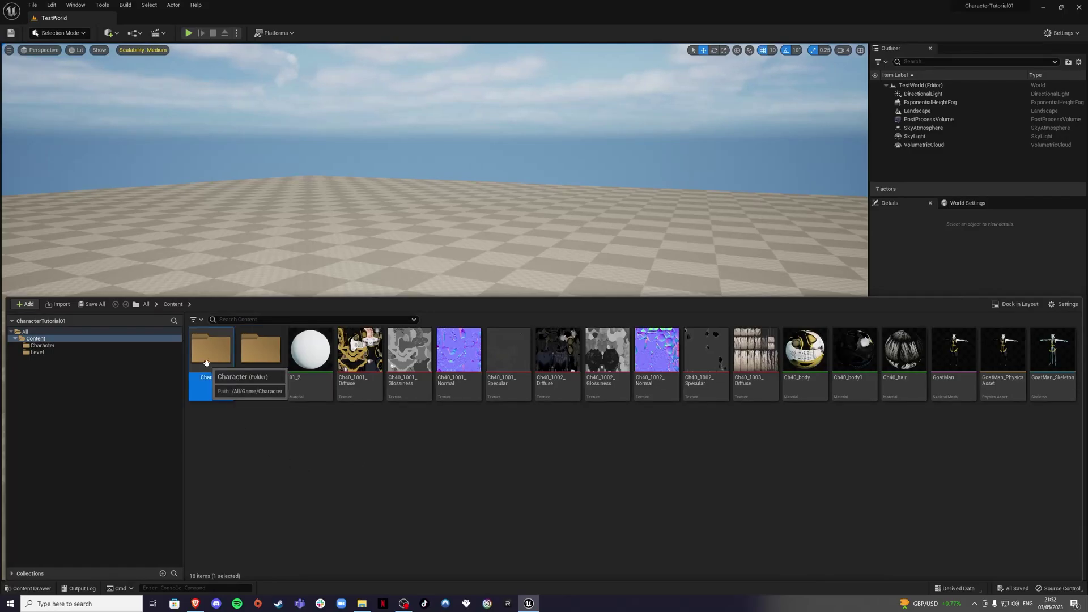
double_click(211, 348)
right_click(286, 405)
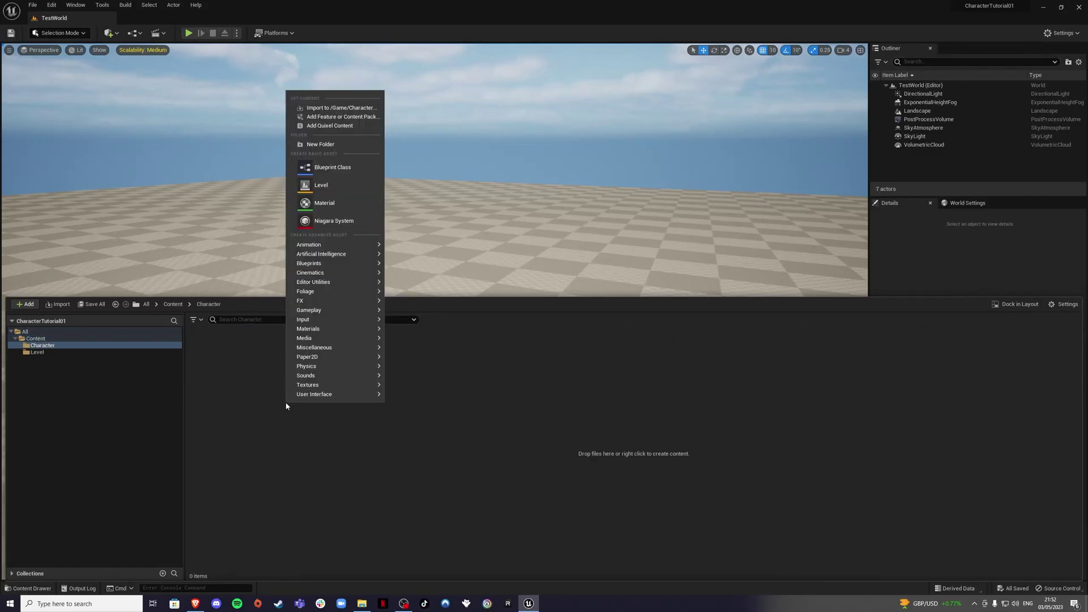
left_click(333, 144)
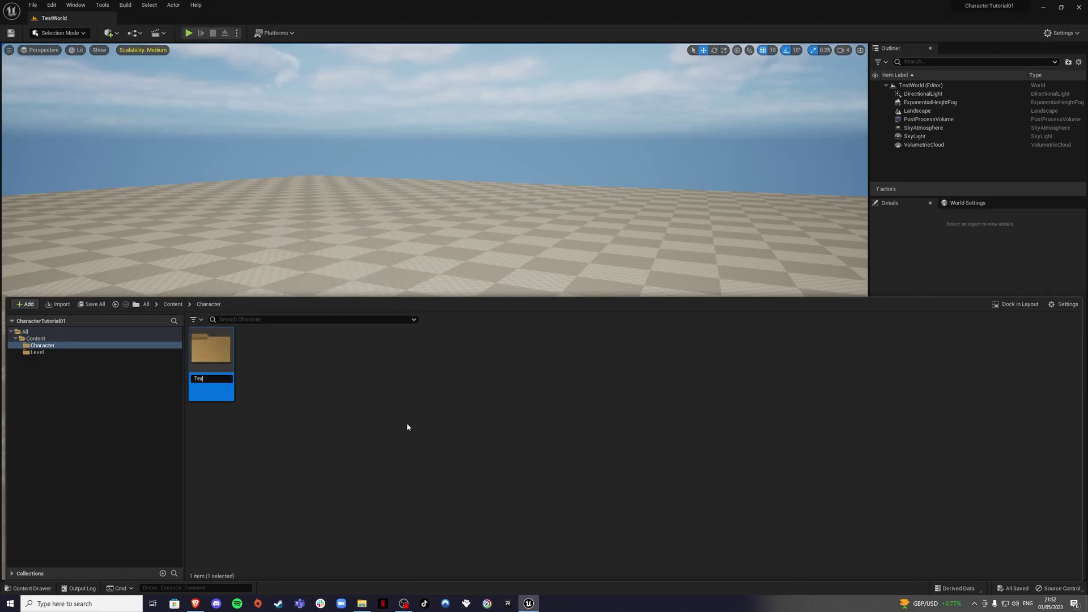
left_click(315, 388)
left_click(173, 305)
- Move all 16 imported GoatMan assets into the Character folder
left_click(332, 383)
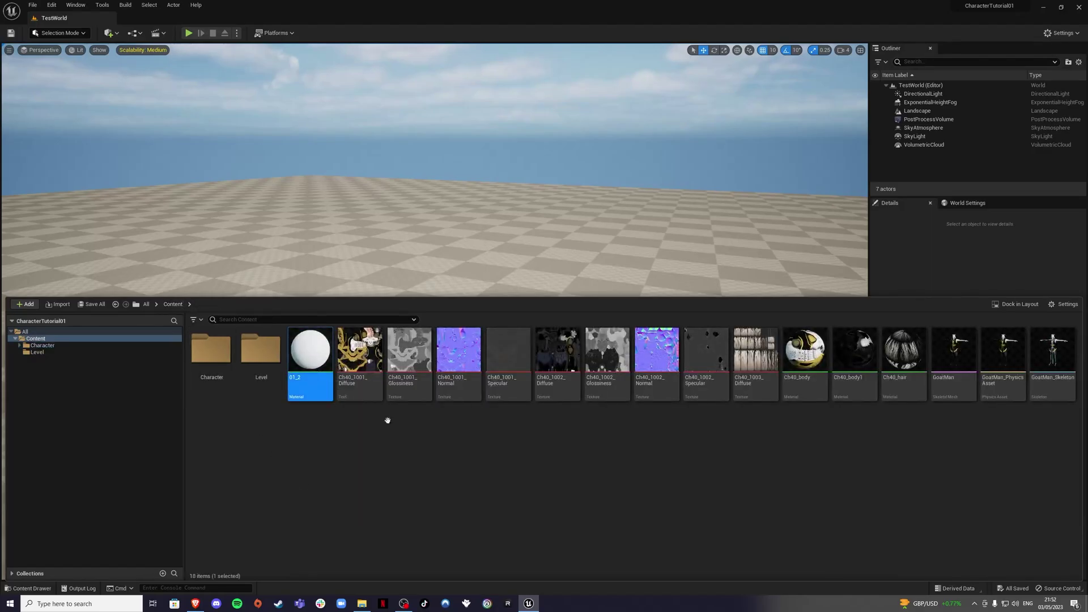
key("ctrl+a")
left_click_drag(340, 372, 212, 363)
left_click(235, 385)
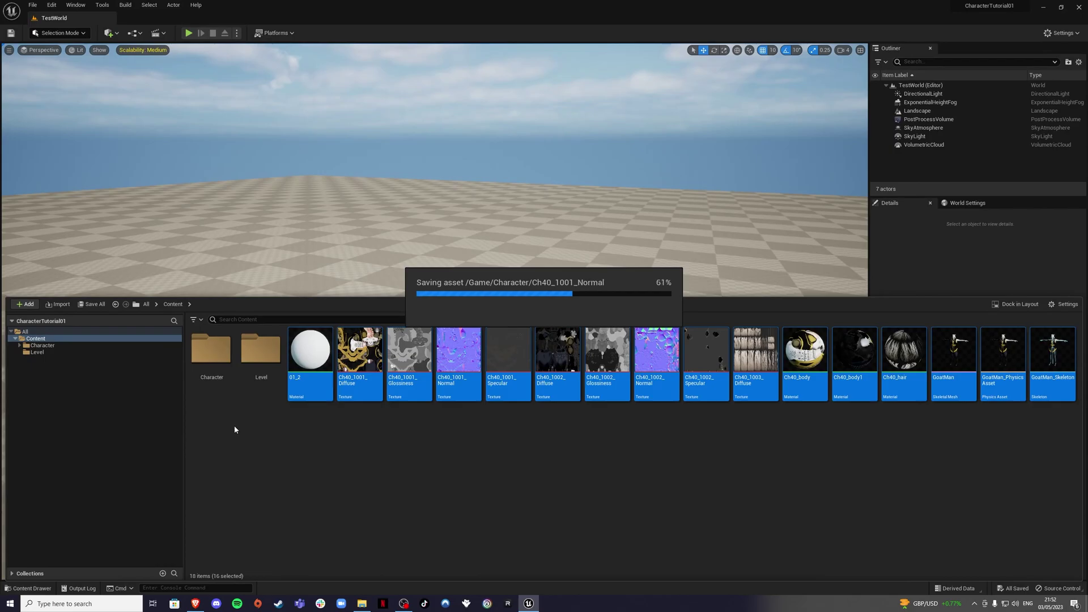
- Move the materials and textures, 01_2 through Ch40_hair, into the Texture subfolder
double_click(217, 357)
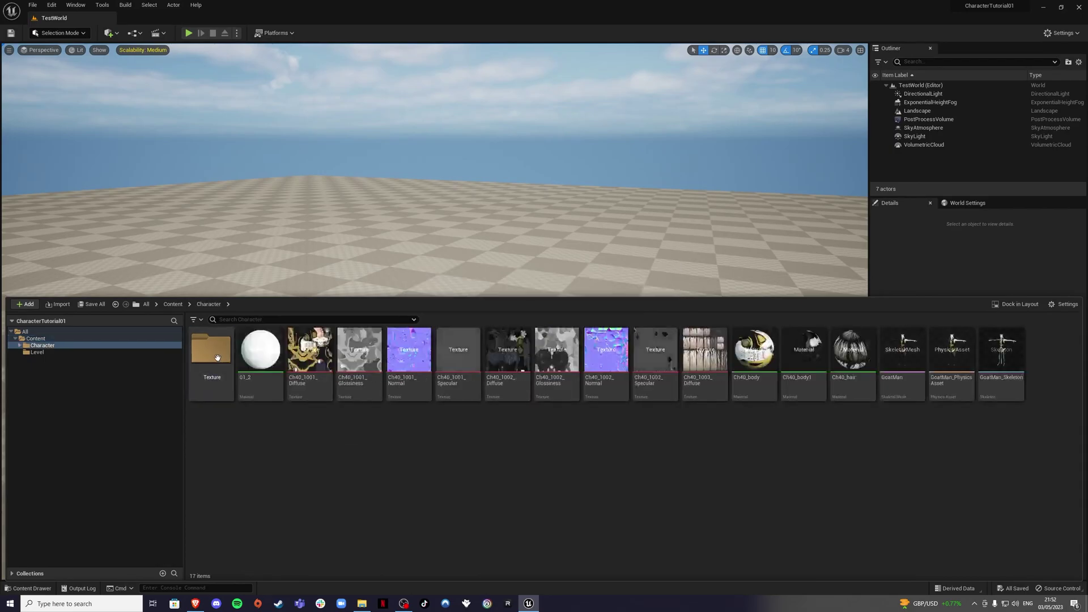
left_click(261, 354)
left_click(853, 357, "shift")
left_click_drag(531, 372, 222, 364)
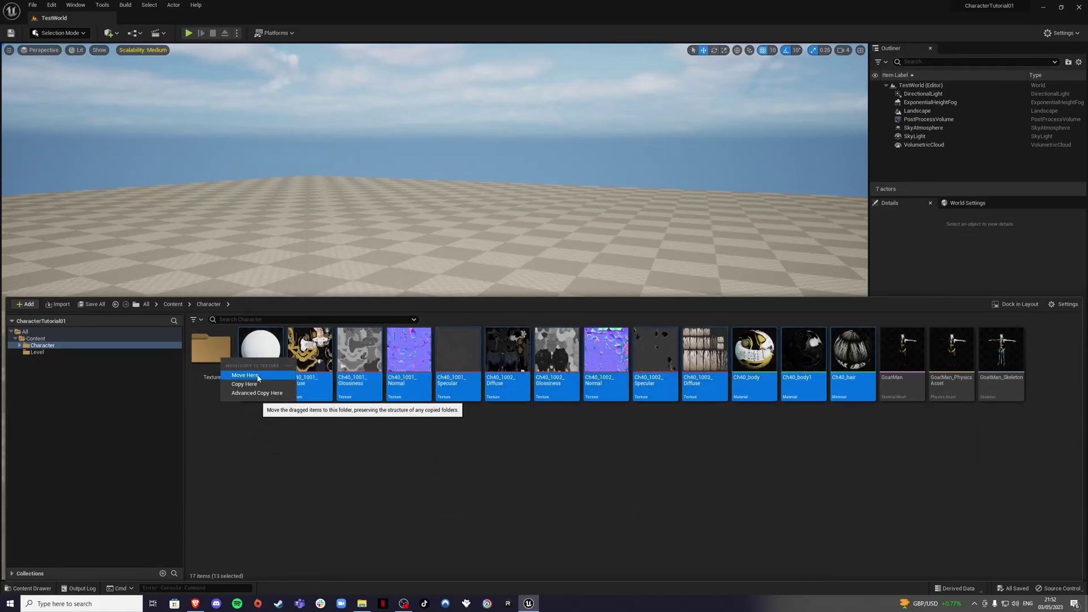
left_click(245, 375)
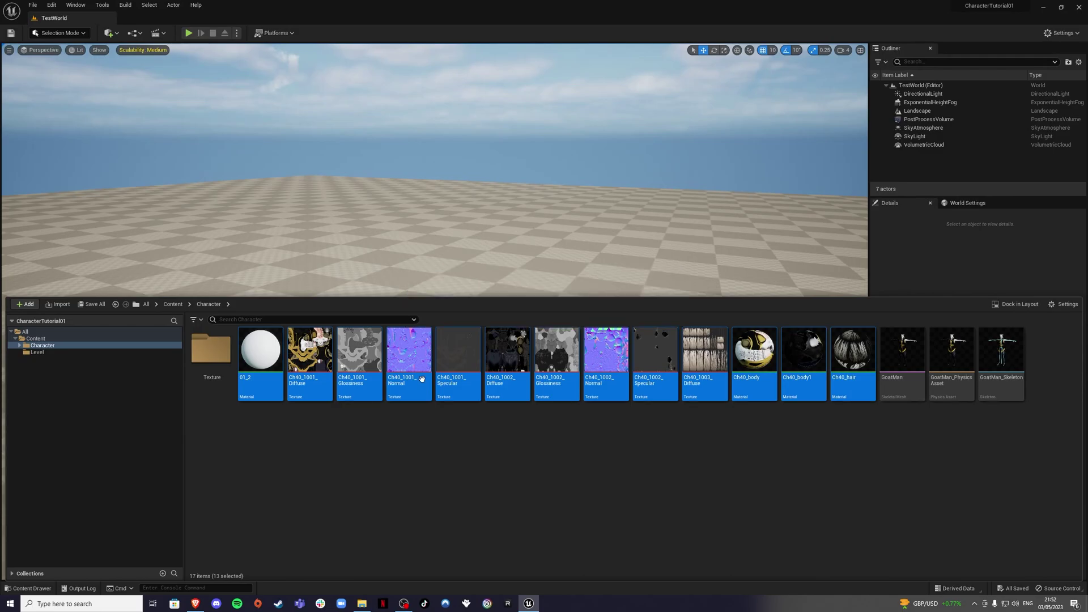
right_click(449, 393)
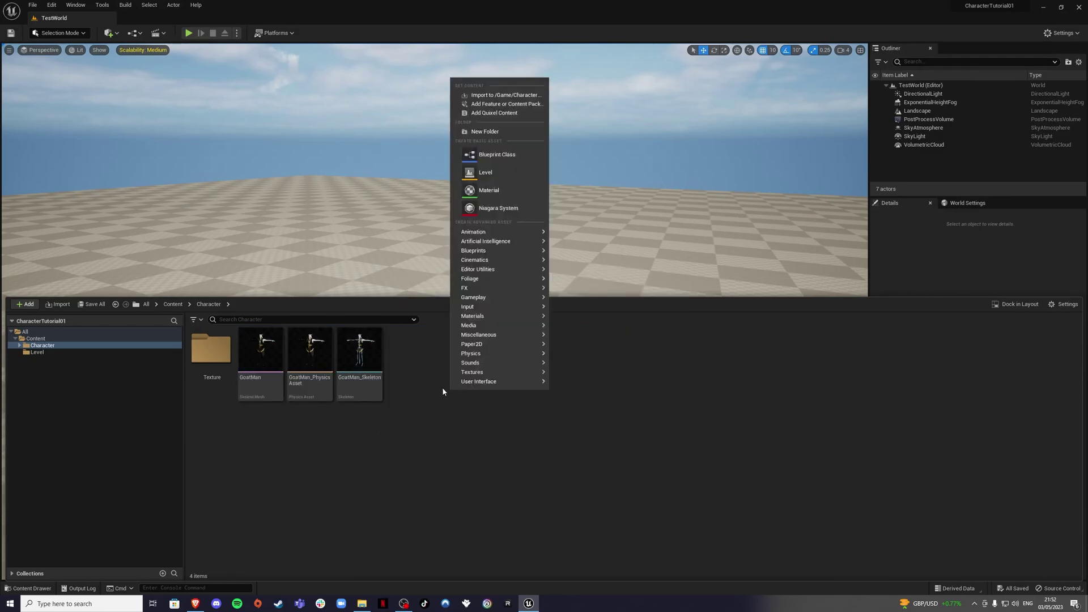
- Create a Blueprint class with Character as parent and name it BP_Character
left_click(493, 155)
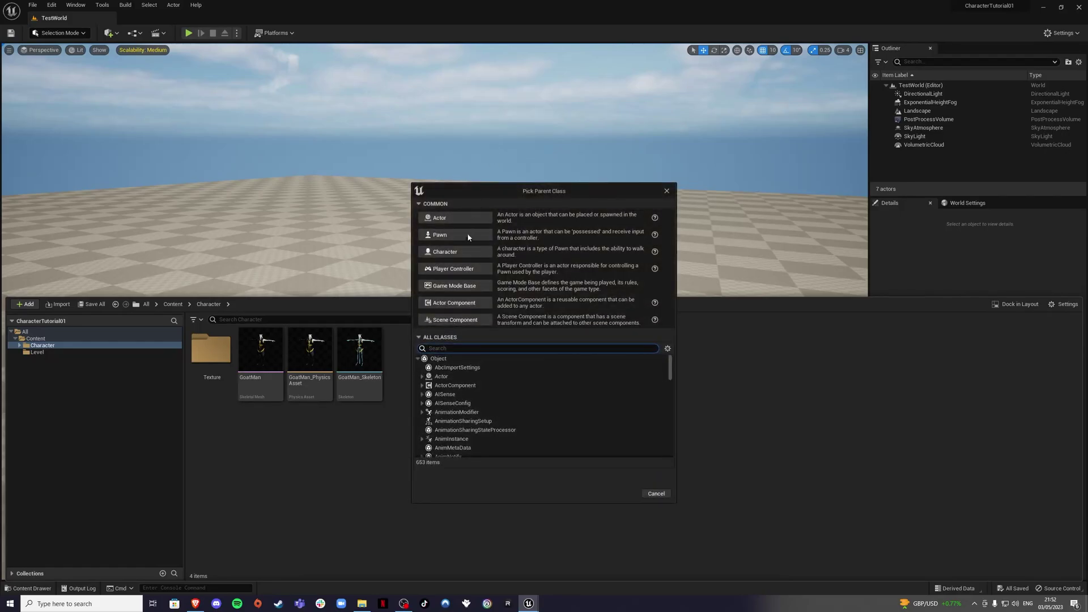
left_click(448, 253)
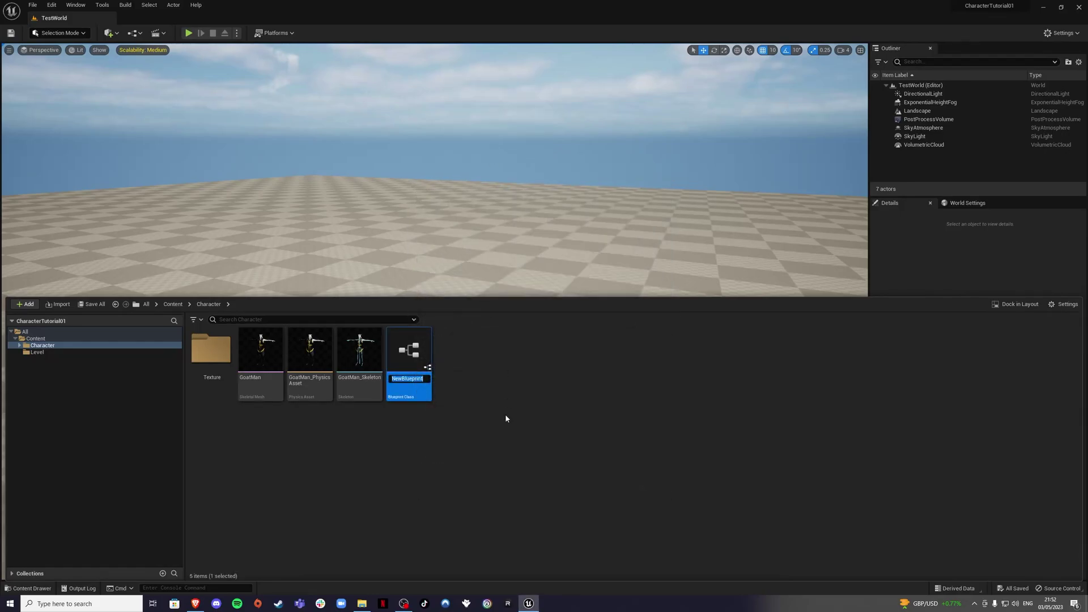
type("BP_Cha")
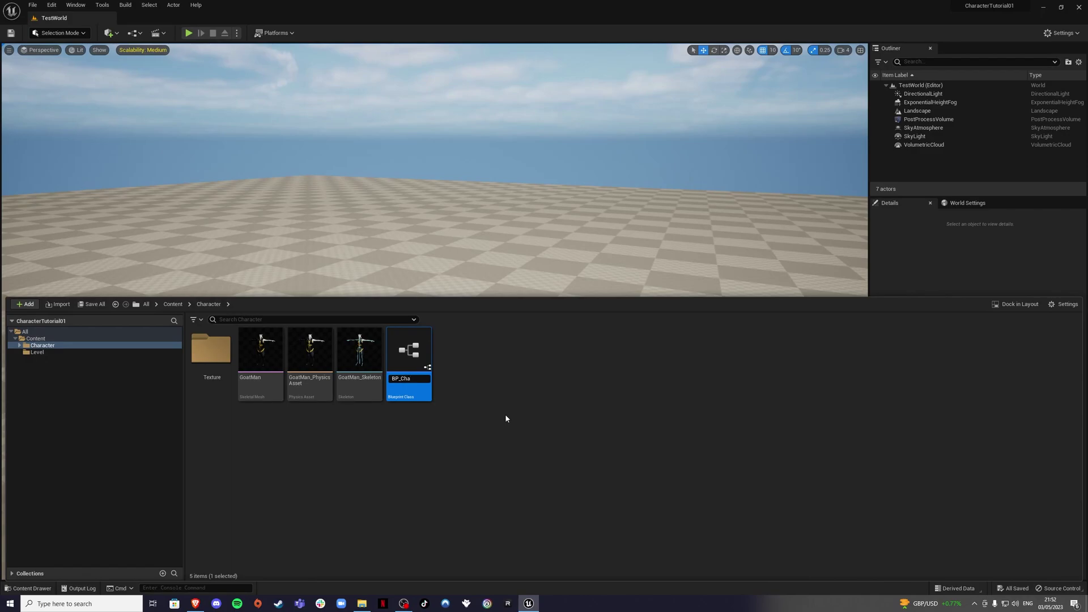
type("racter")
key("Return")
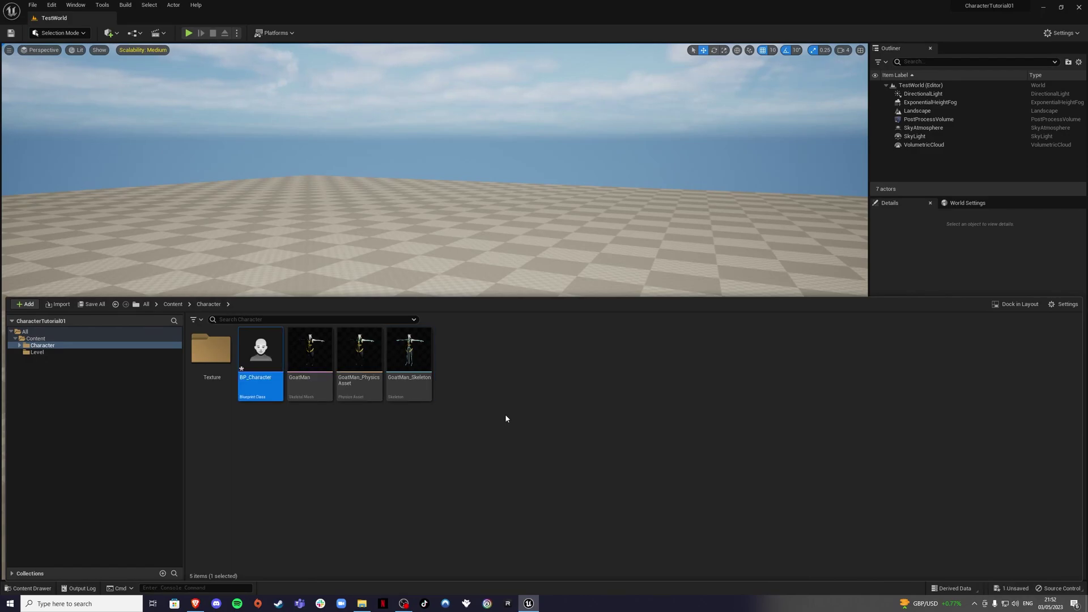
- Create a GameMode-parented Blueprint named BP_CharacterGameMode and save it
left_click(499, 411)
right_click(507, 395)
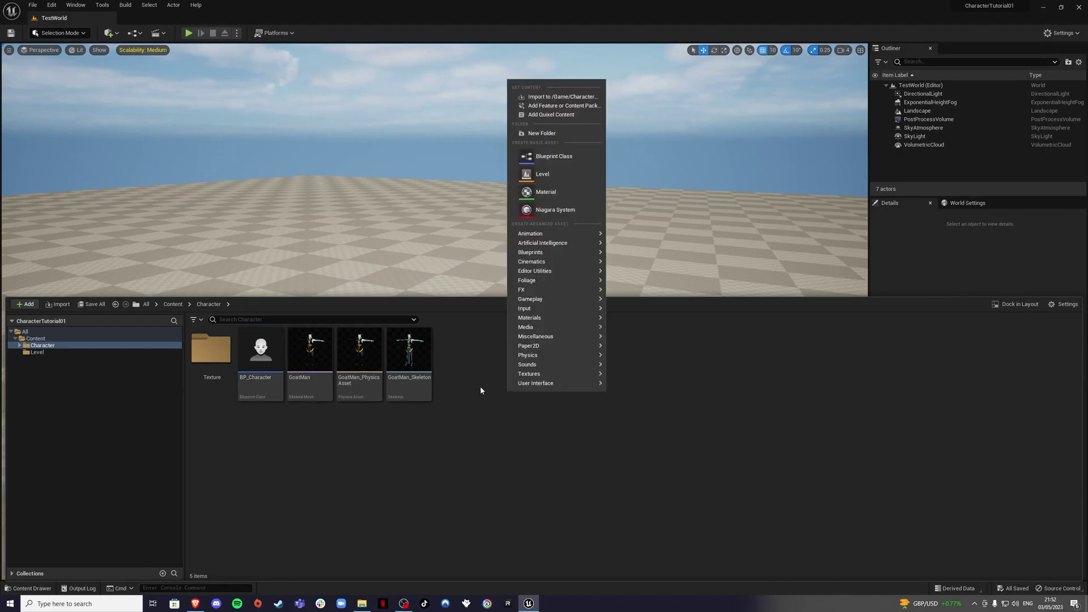
mouse_move(538, 364)
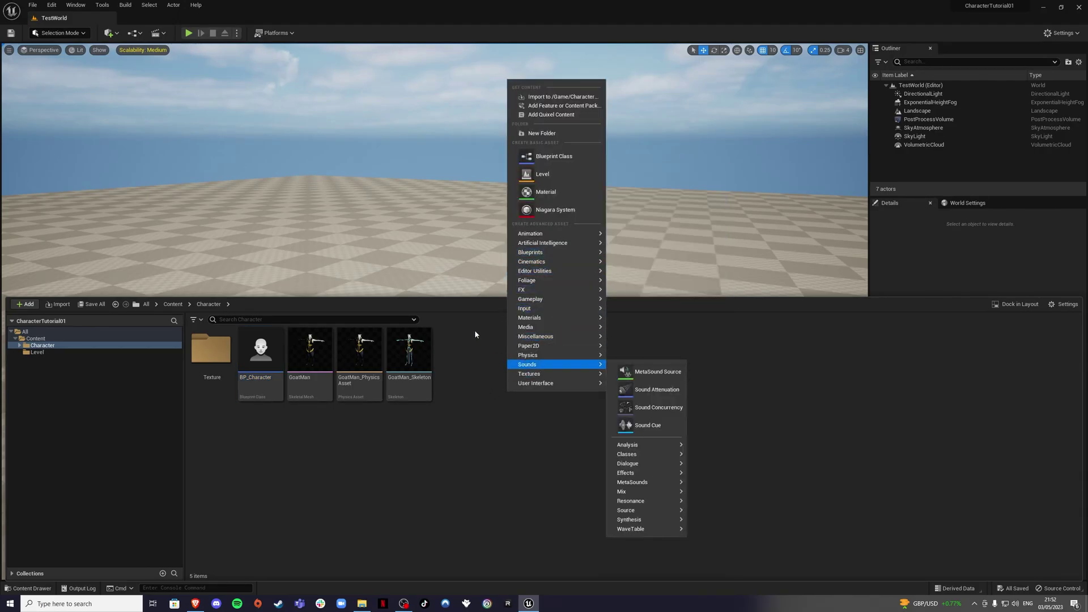
left_click(550, 156)
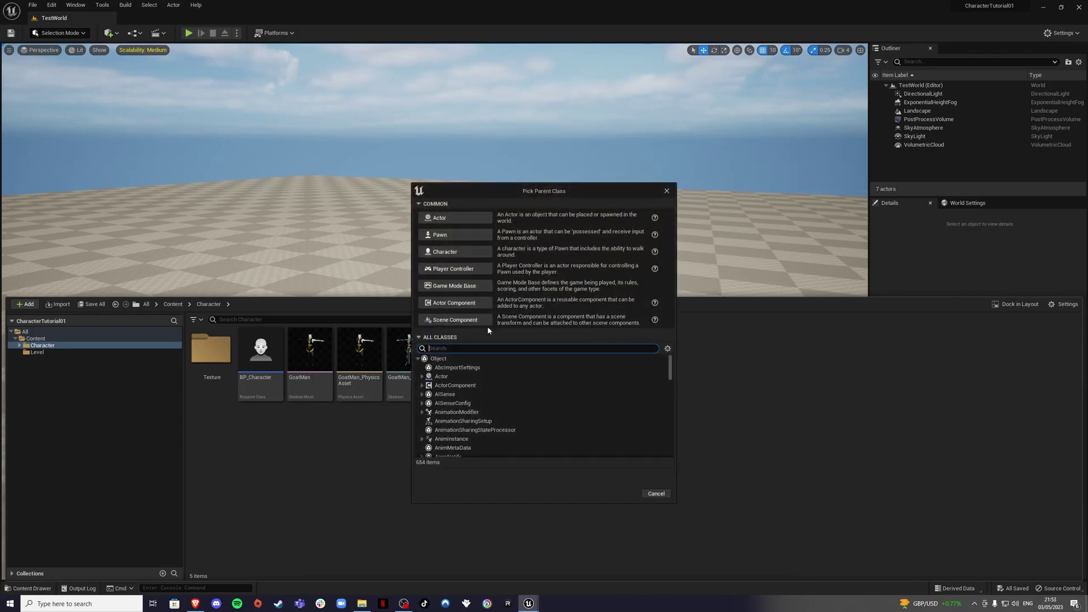
type("gamemode")
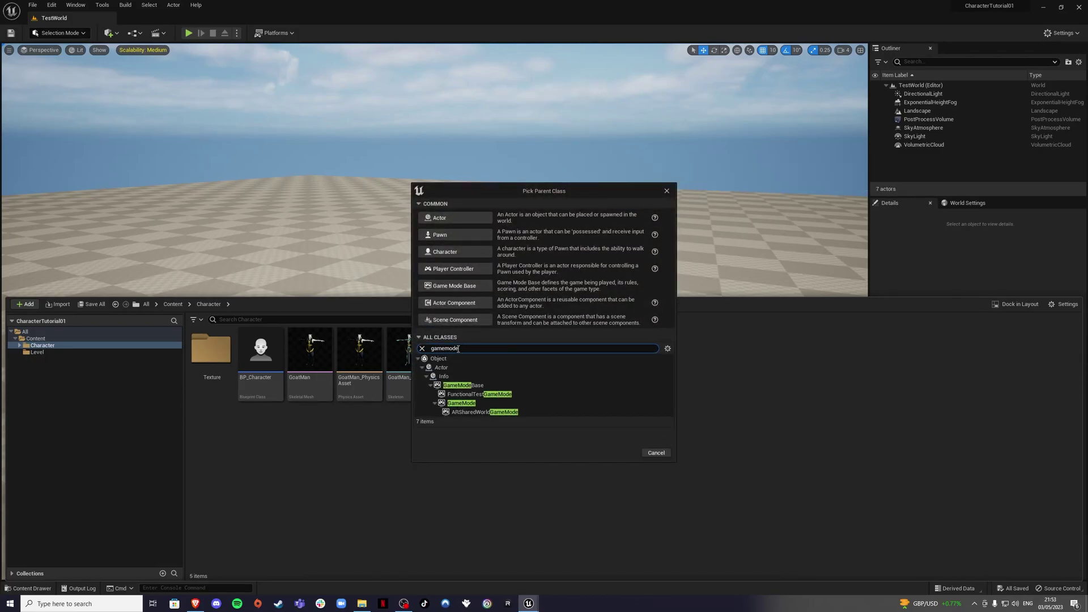
left_click(470, 403)
left_click(625, 452)
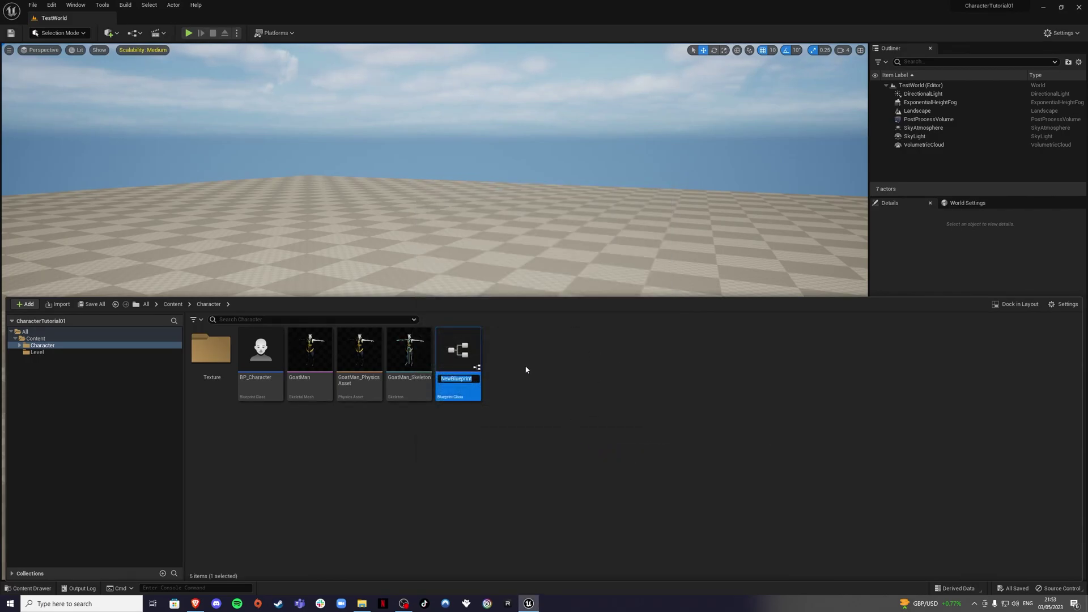
type("BP_Ch")
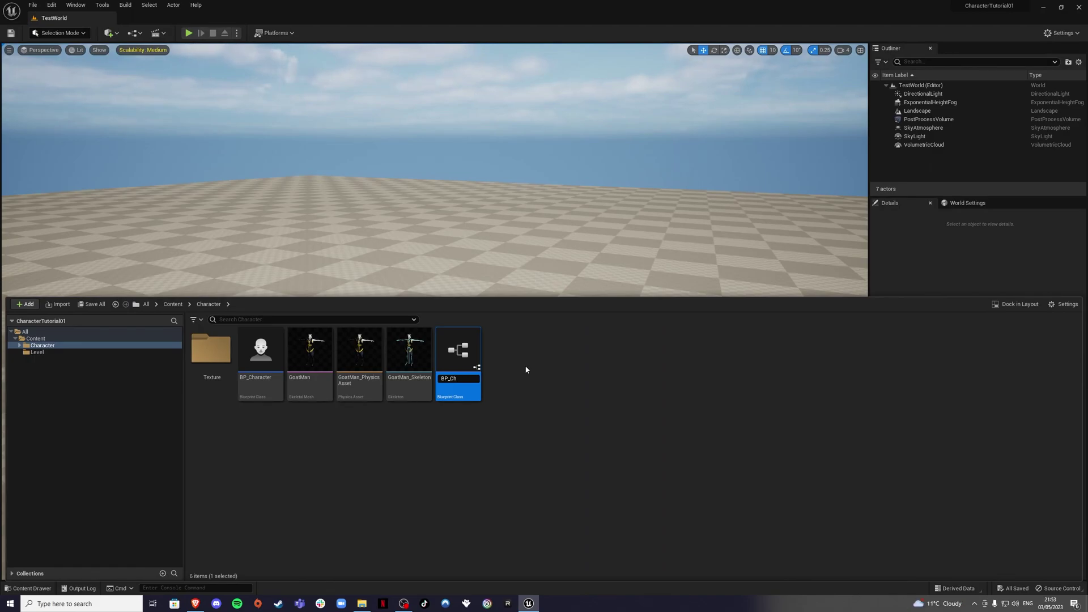
type("aracterGame")
type("Mode")
key("Return")
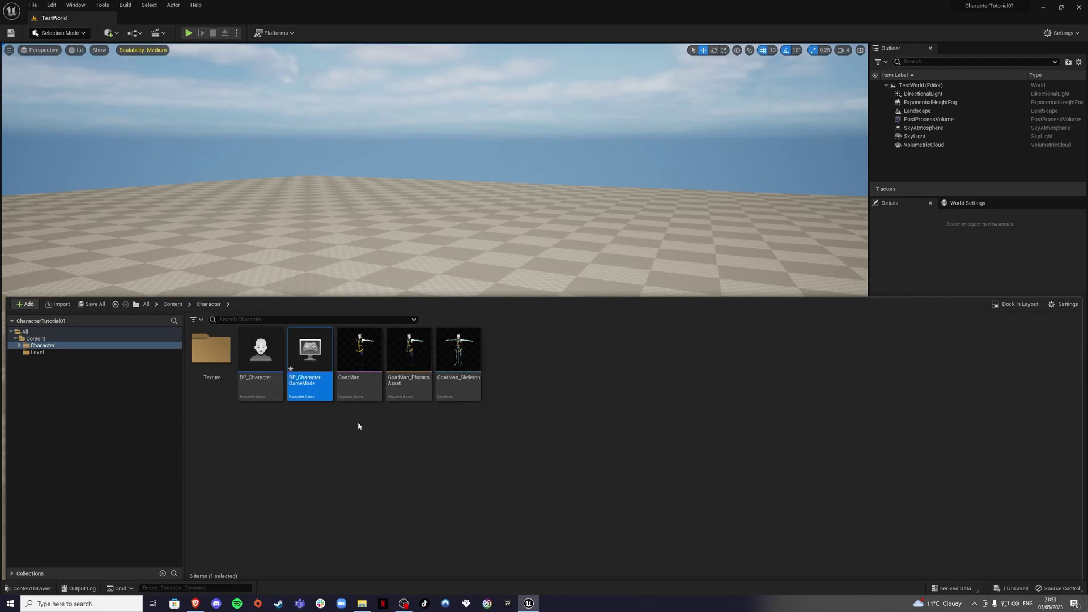
key("ctrl+s")
left_click(322, 435)
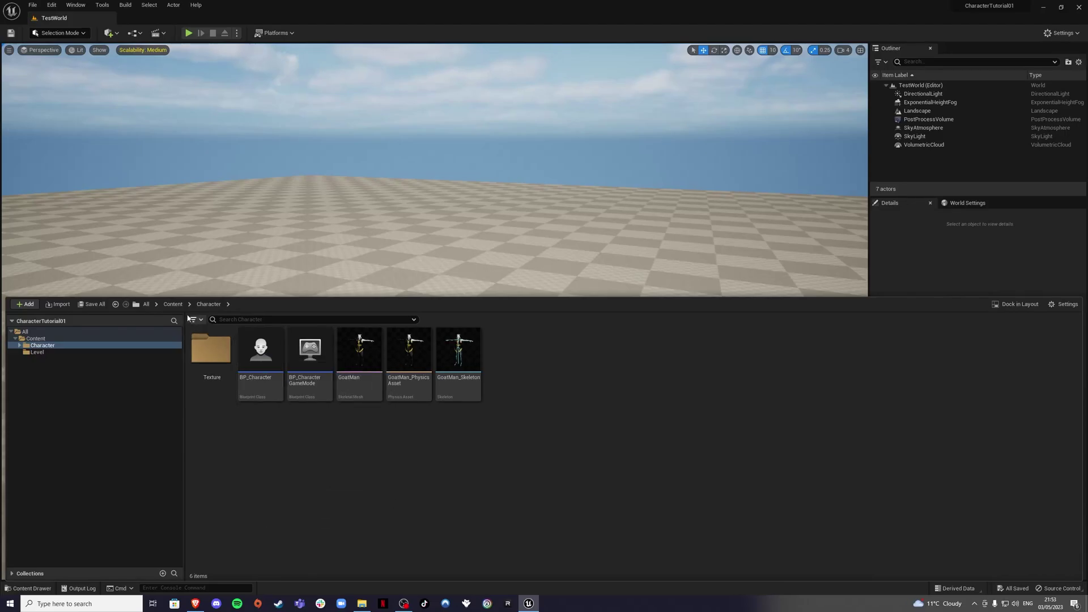
- Create a folder named Input under Content and open it
left_click(173, 304)
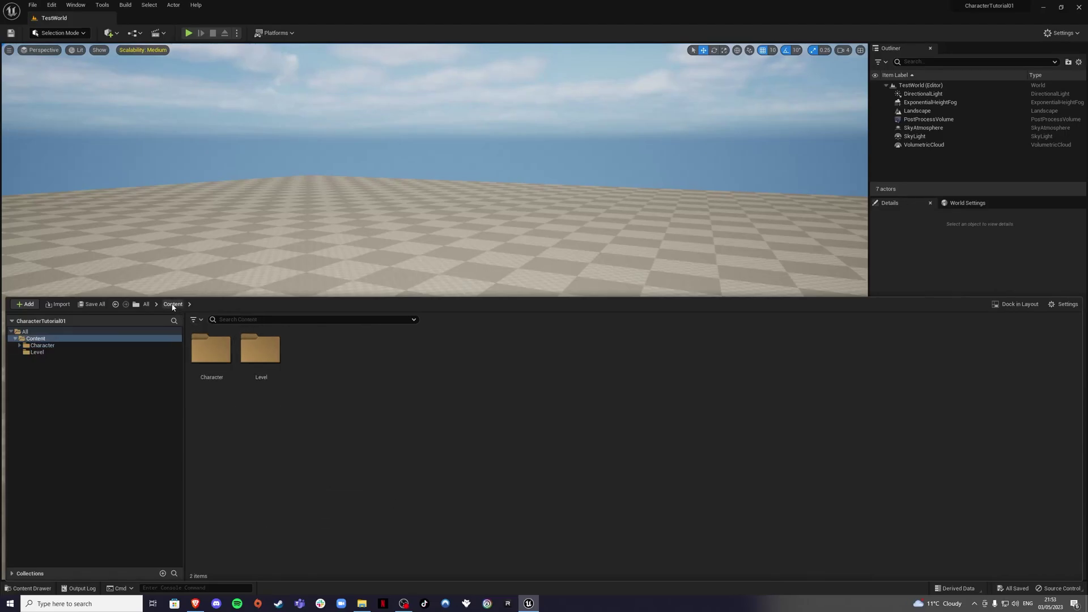
right_click(349, 374)
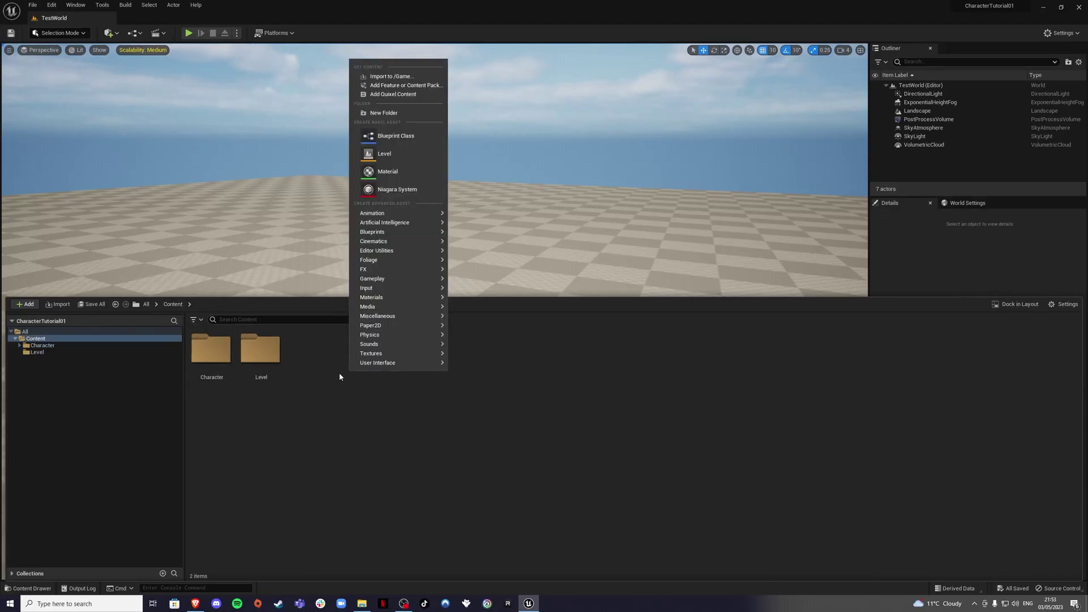
left_click(385, 113)
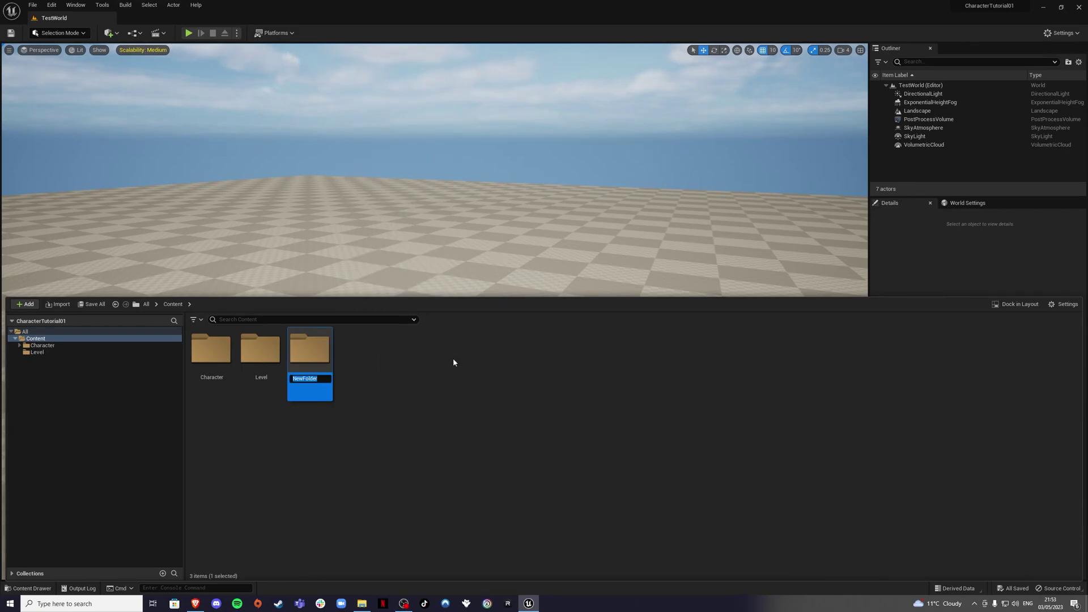
type("Input")
key("Return")
left_click(352, 409)
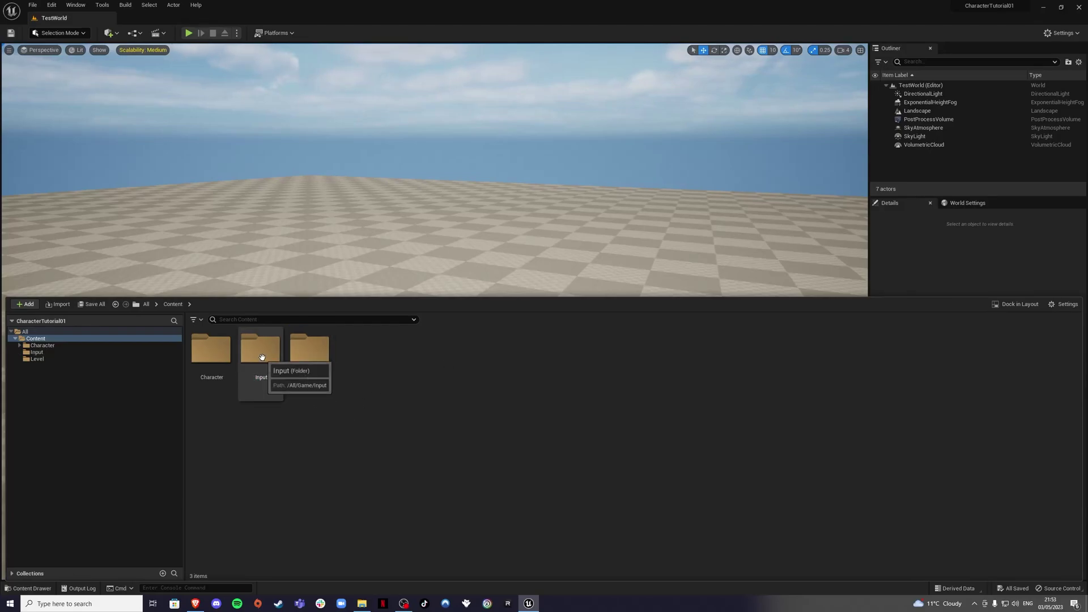
double_click(262, 356)
- Add an Input Action named IA_Jump
right_click(317, 400)
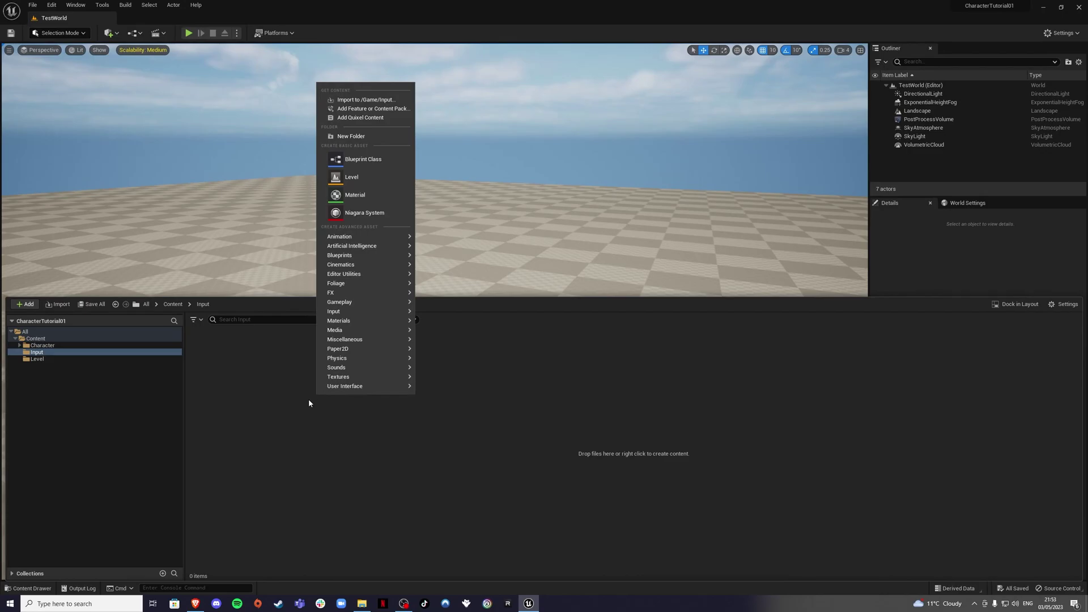
mouse_move(344, 323)
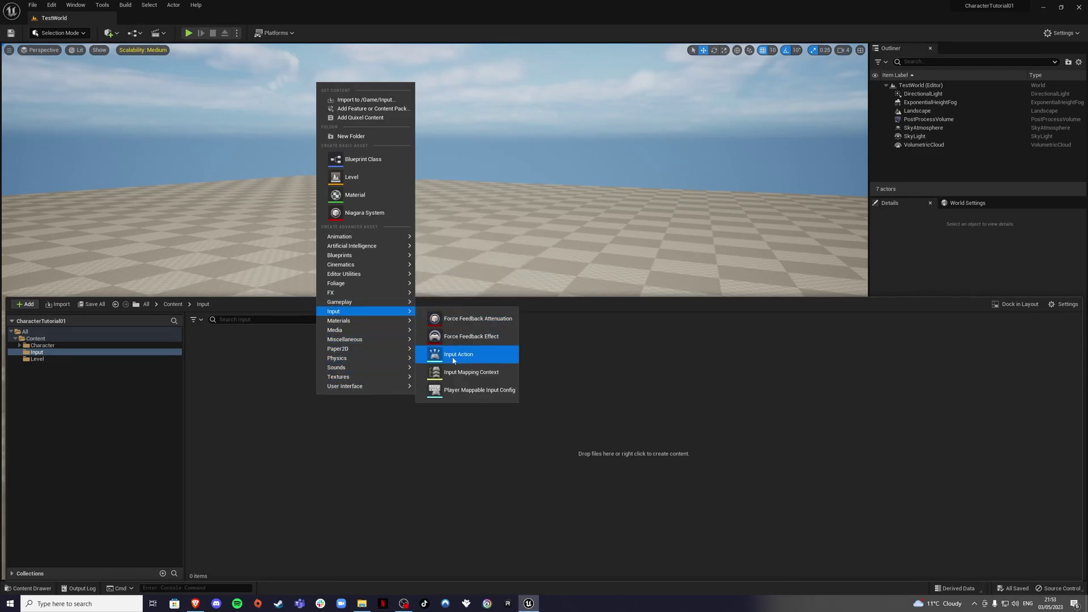
left_click(452, 357)
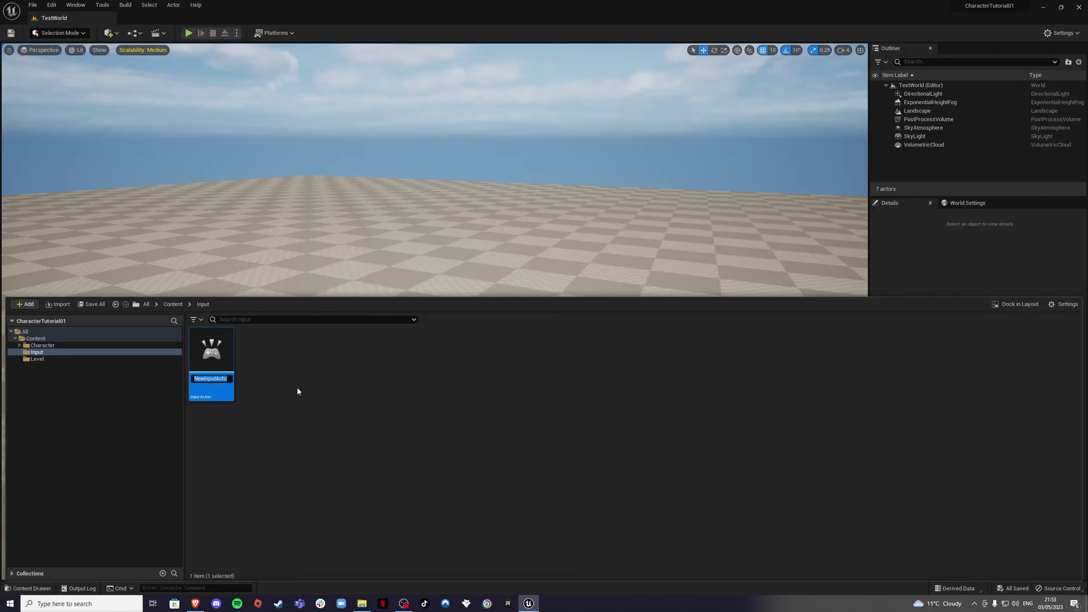
type("IA_Jump")
key("Return")
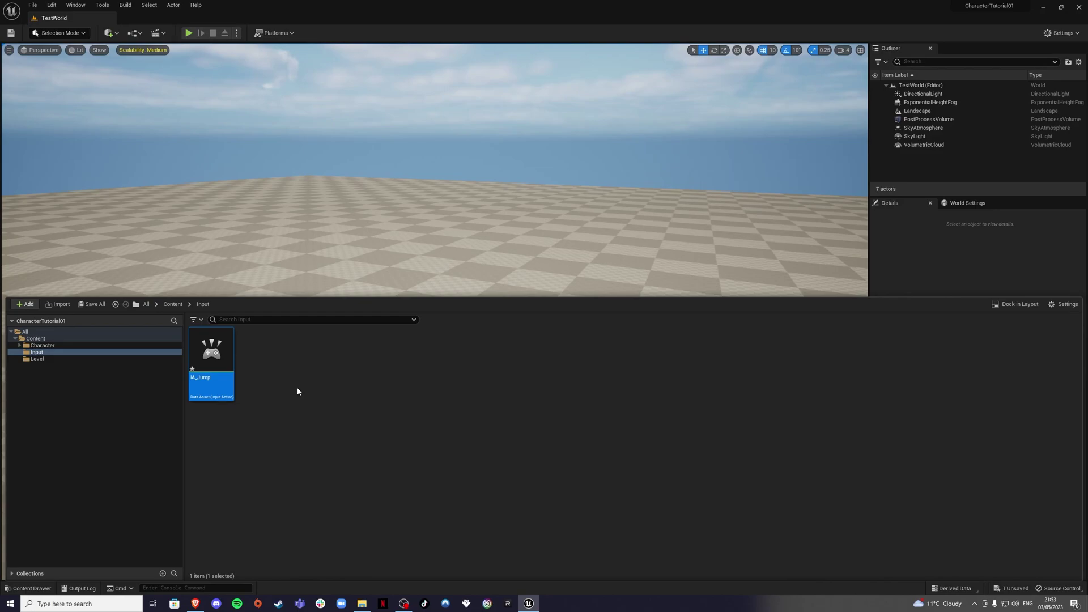
- Add a second Input Action named IA_Look and save it
left_click(311, 388)
right_click(311, 388)
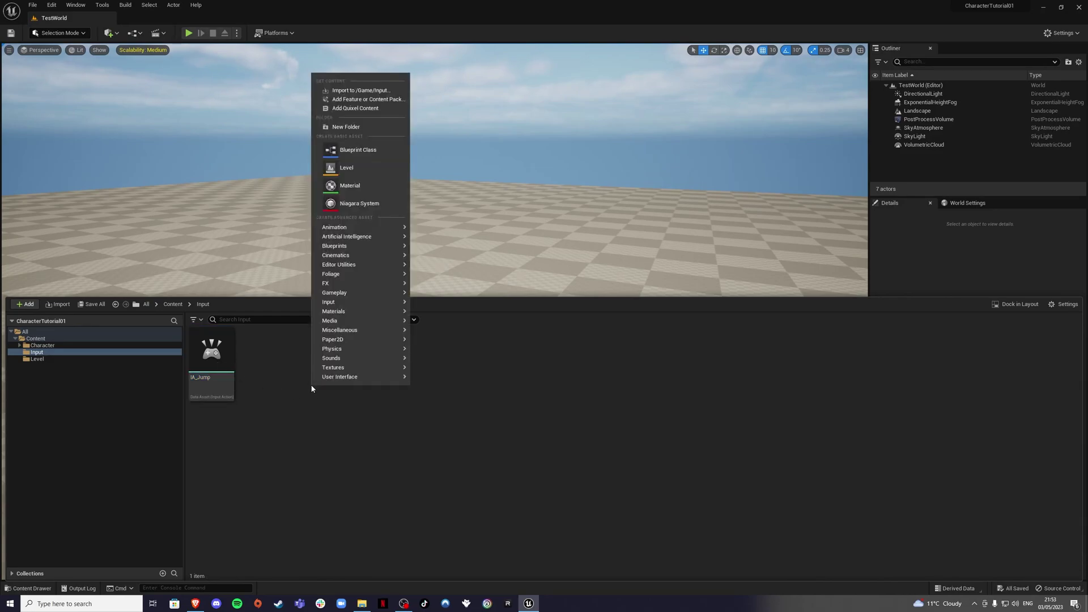
mouse_move(337, 303)
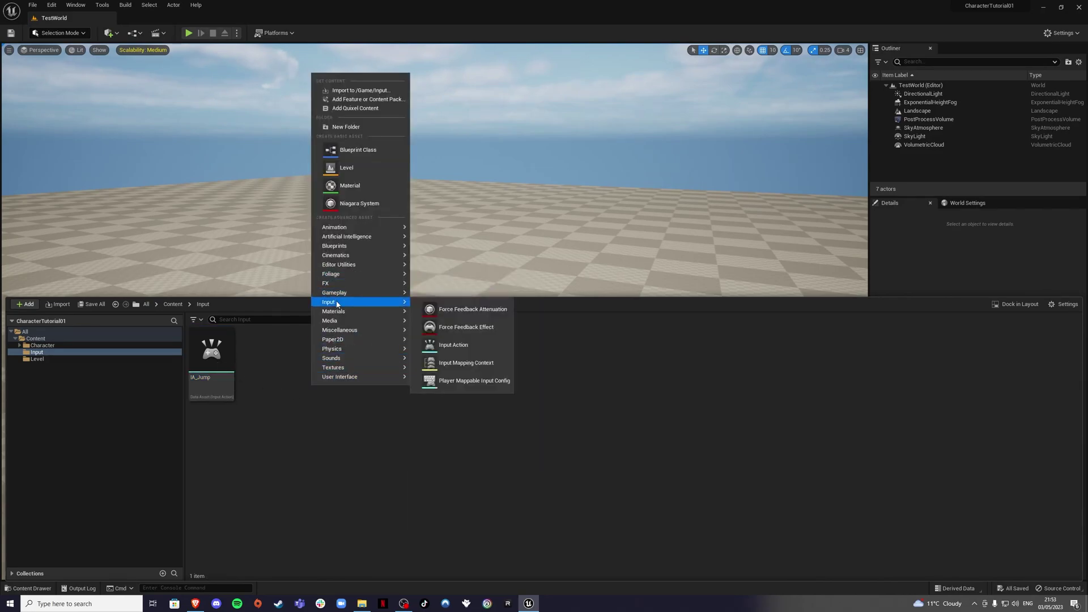
left_click(467, 345)
type("IA")
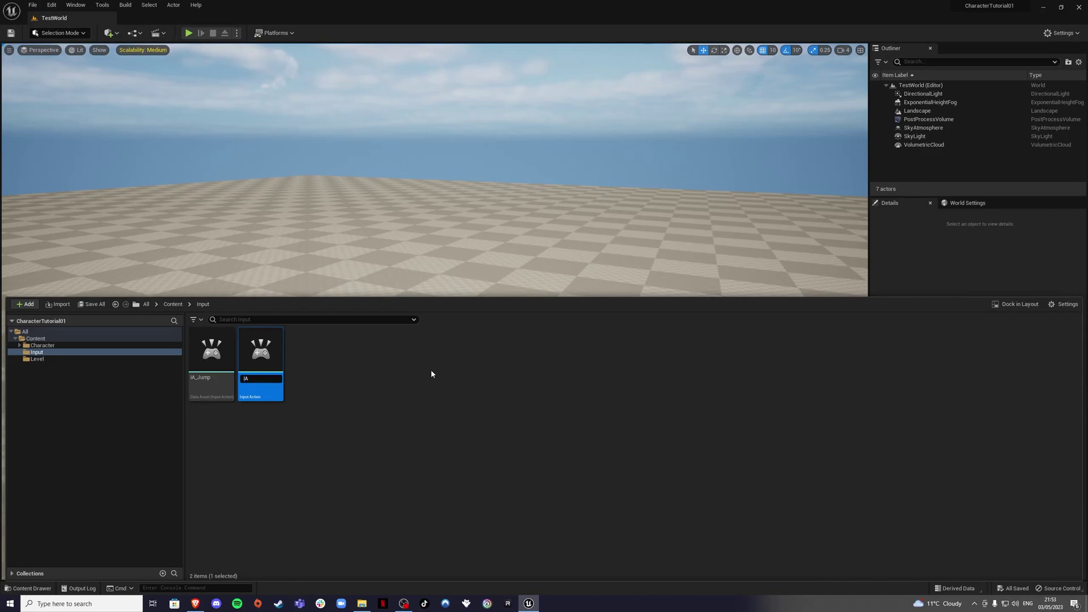
type("_Look")
key("Return")
key("ctrl+s")
- Add a third Input Action named IA_Move, then open IA_Look for editing
right_click(320, 379)
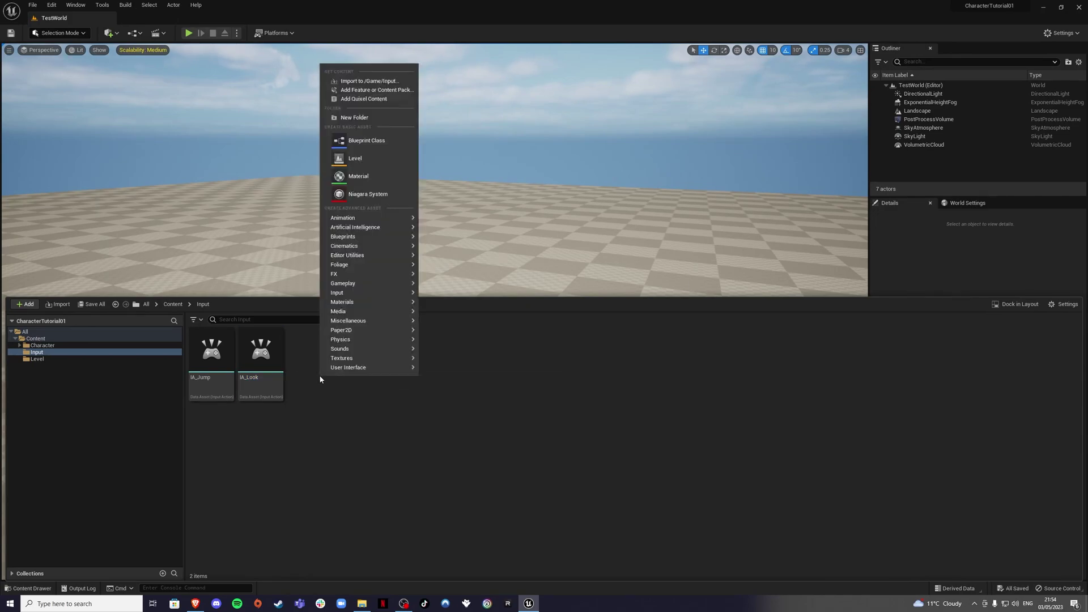
mouse_move(396, 292)
left_click(462, 335)
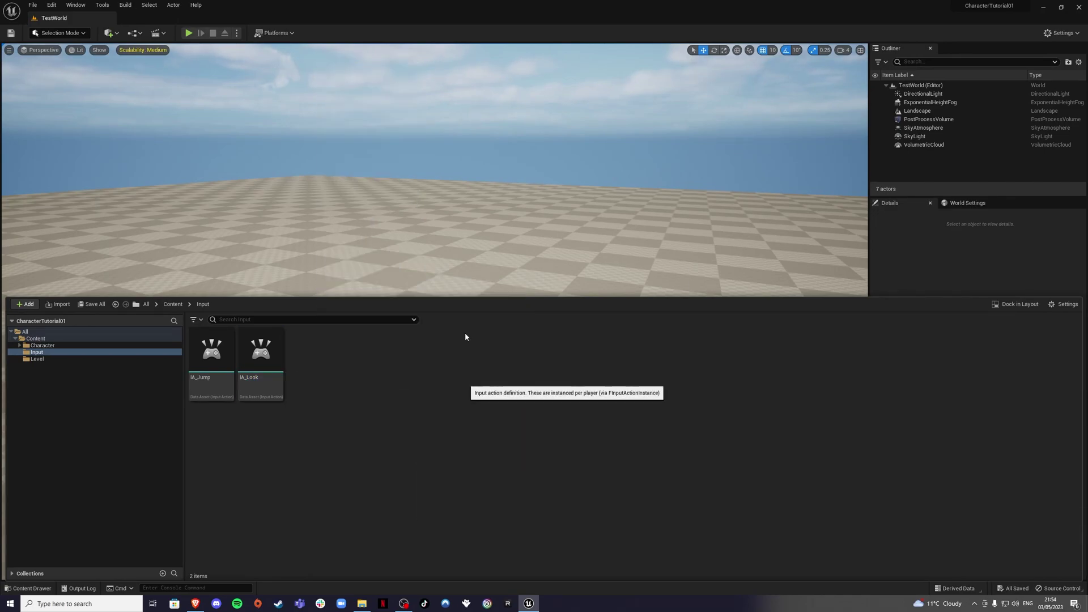
type("IA_")
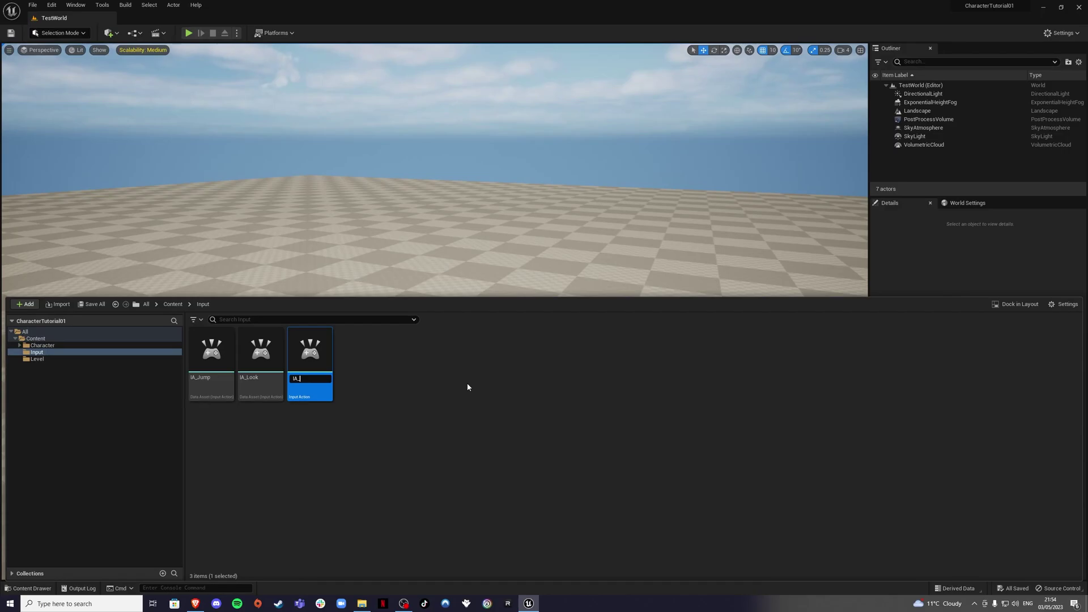
type("Move")
key("Return")
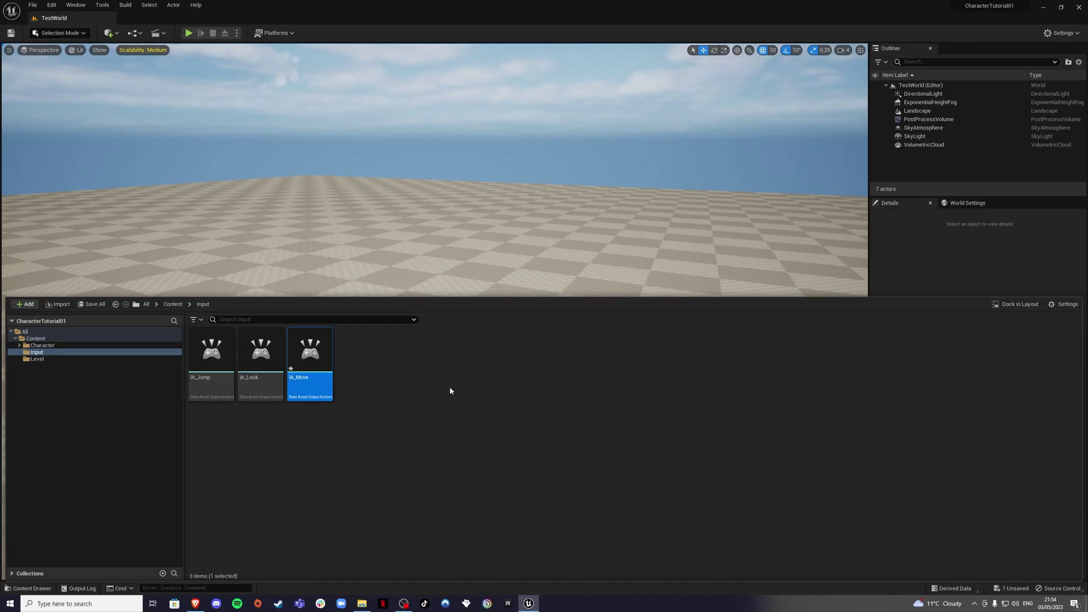
double_click(259, 391)
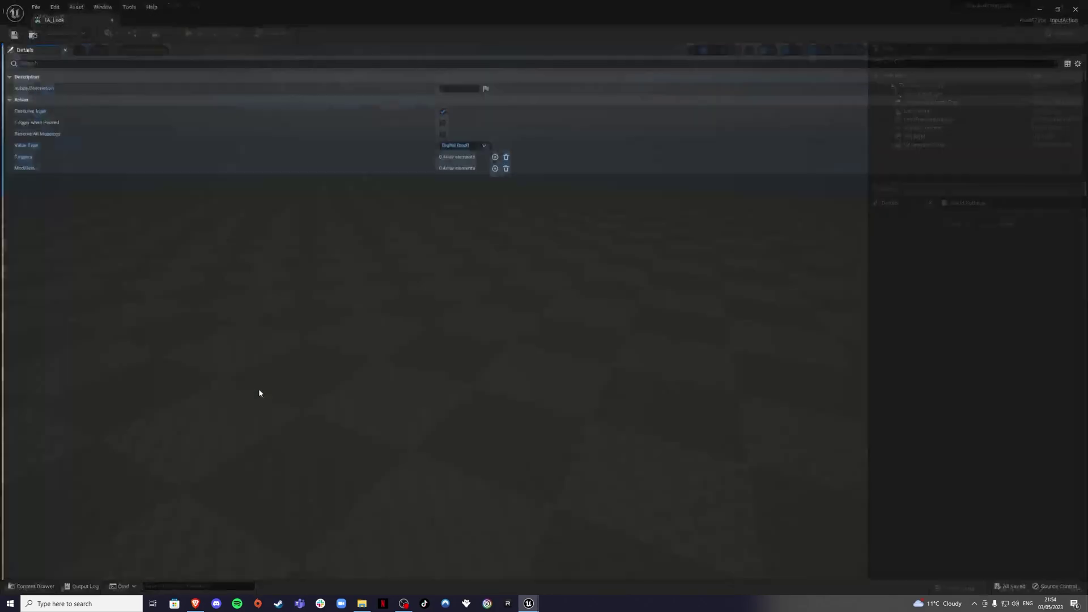
- Set IA_Look's value type to Axis2D (Vector2D), then save and close it
left_click(462, 145)
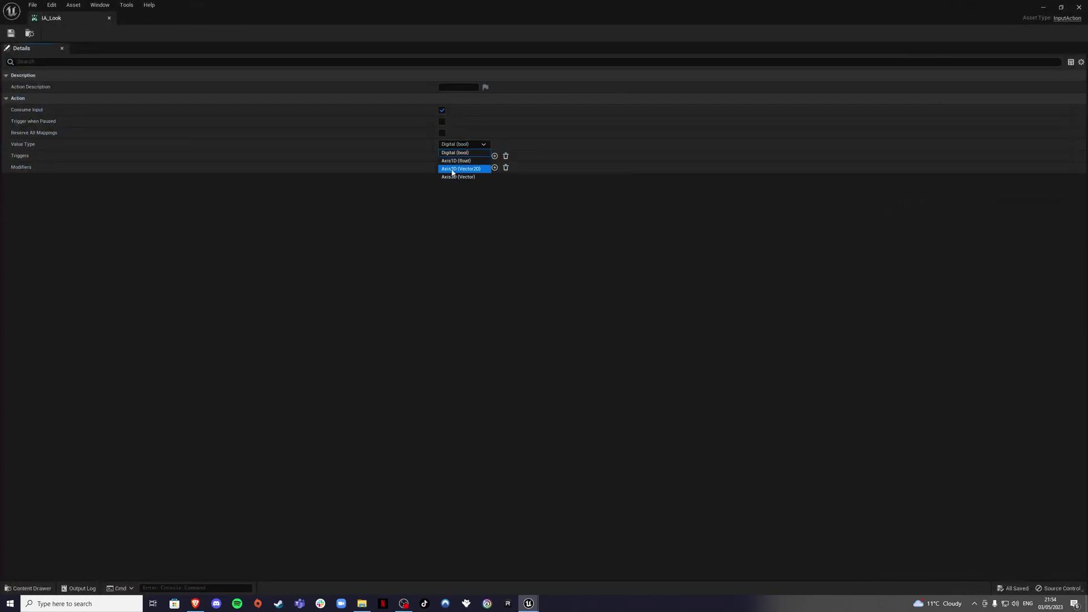
left_click(455, 169)
left_click(11, 34)
left_click(109, 17)
- Open IA_Move from the Content Drawer and bring up its value type choices
left_click(29, 588)
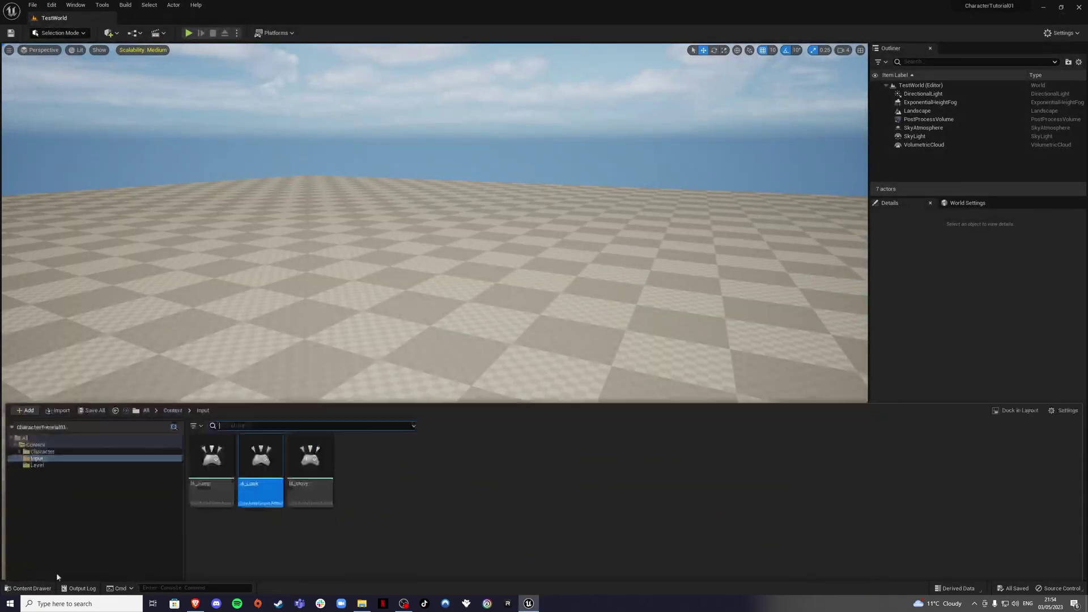
double_click(310, 498)
left_click(468, 144)
- Make IA_Move an Axis2D (Vector2D) action, then save and close it
left_click(455, 169)
left_click(11, 33)
left_click(108, 17)
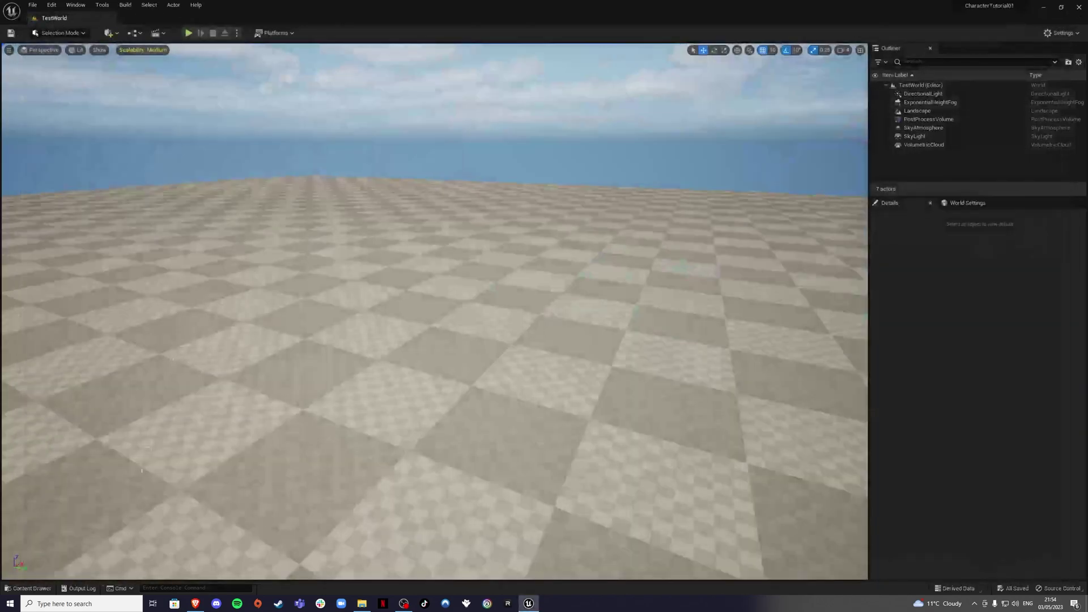
left_click(29, 588)
- Create a new folder named Actions inside the Input folder
right_click(406, 392)
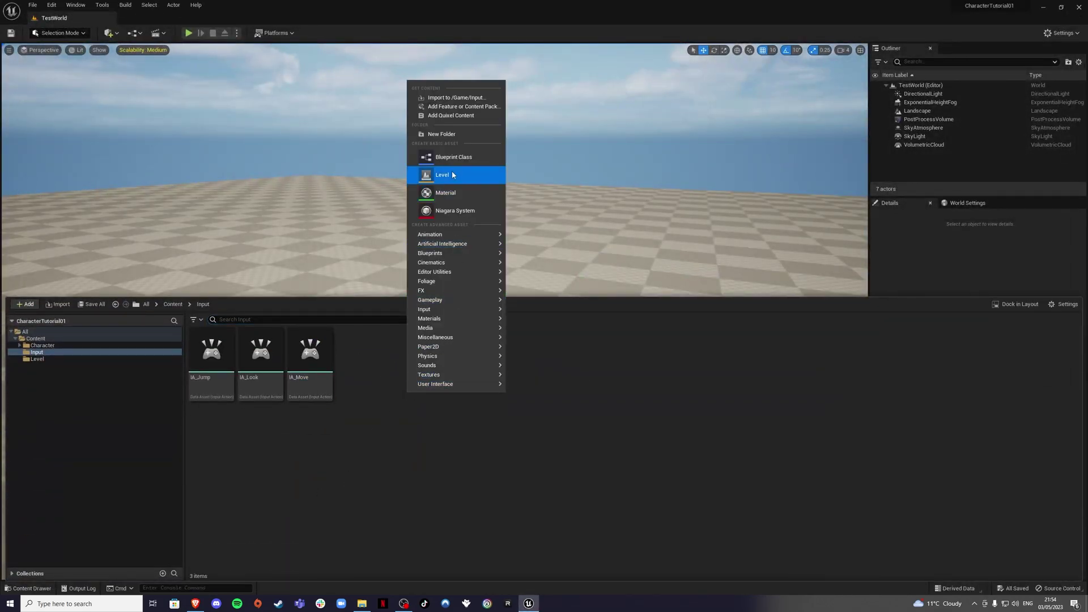
left_click(448, 136)
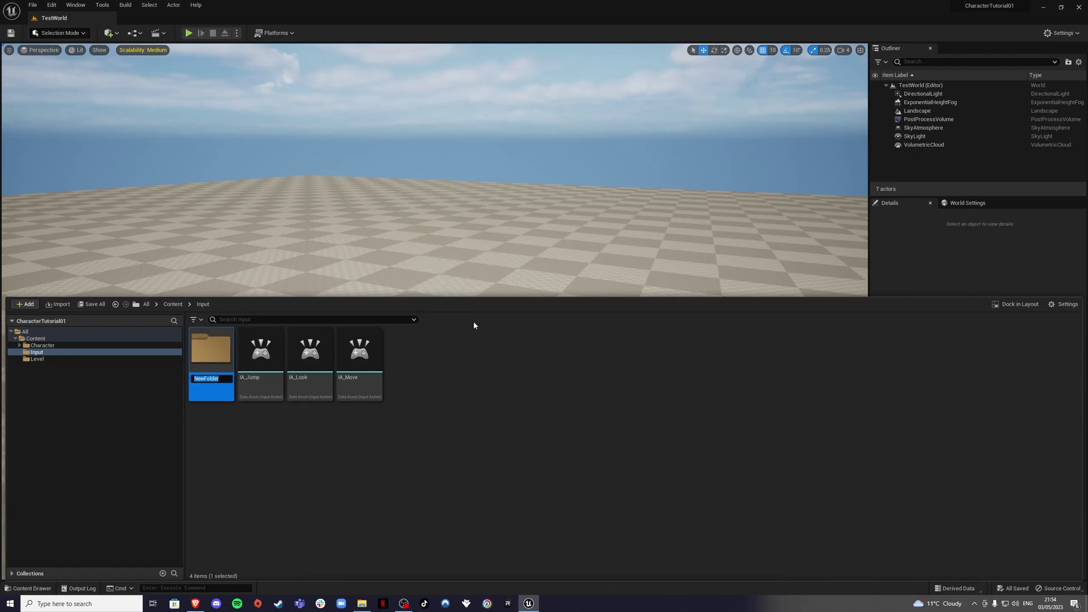
type("Actions")
left_click(420, 419)
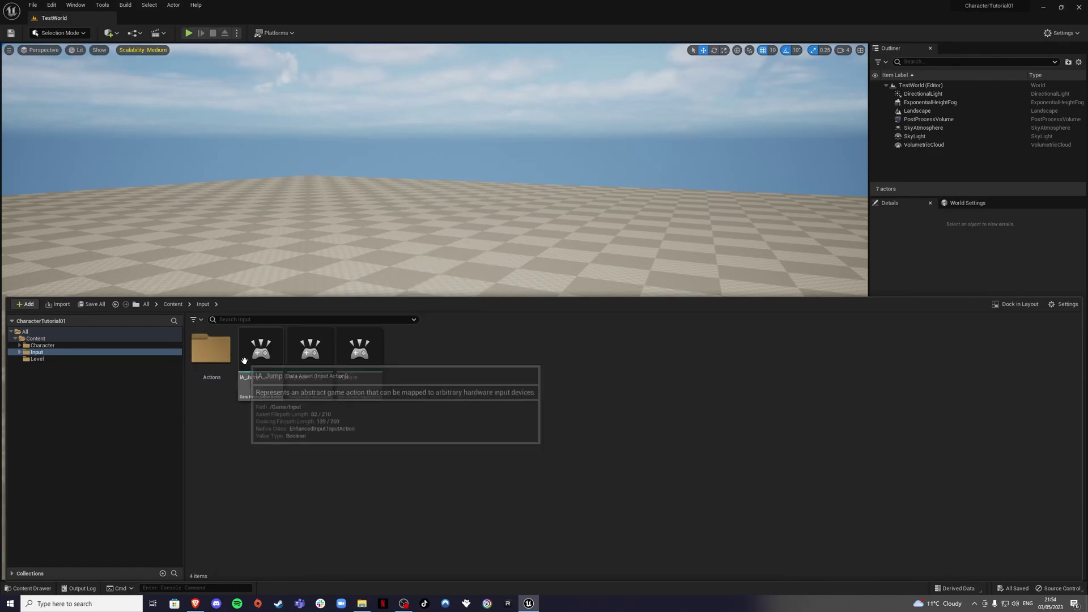
- Move IA_Jump, IA_Look and IA_Move into the Actions folder
left_click(210, 362)
left_click(261, 357, "ctrl")
left_click_drag(235, 407, 215, 361)
left_click(232, 371)
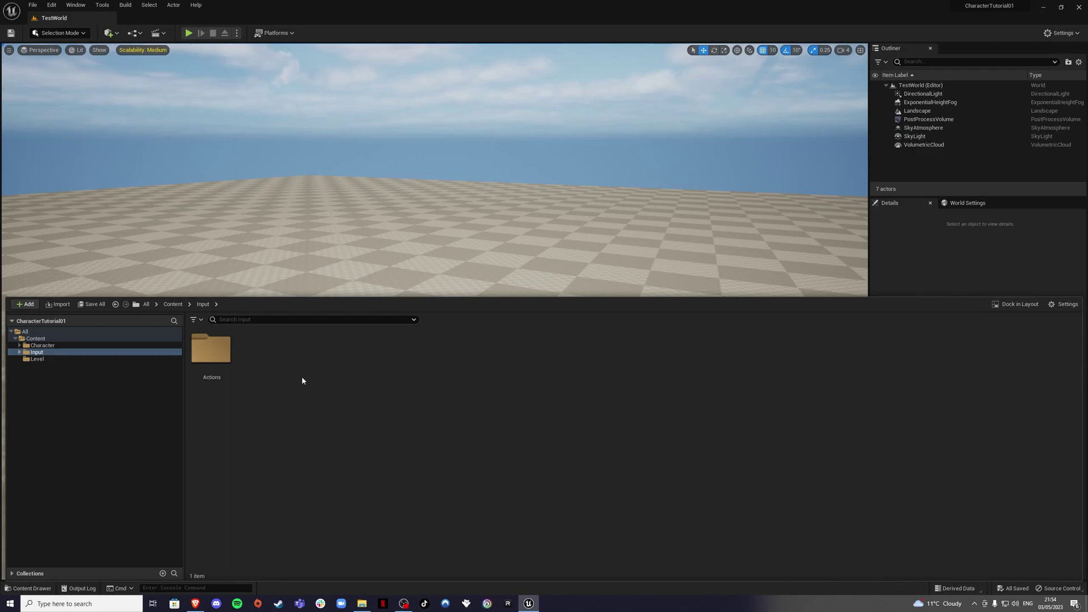
- Add an Input Mapping Context asset named IMC to the Input folder
right_click(302, 380)
mouse_move(324, 295)
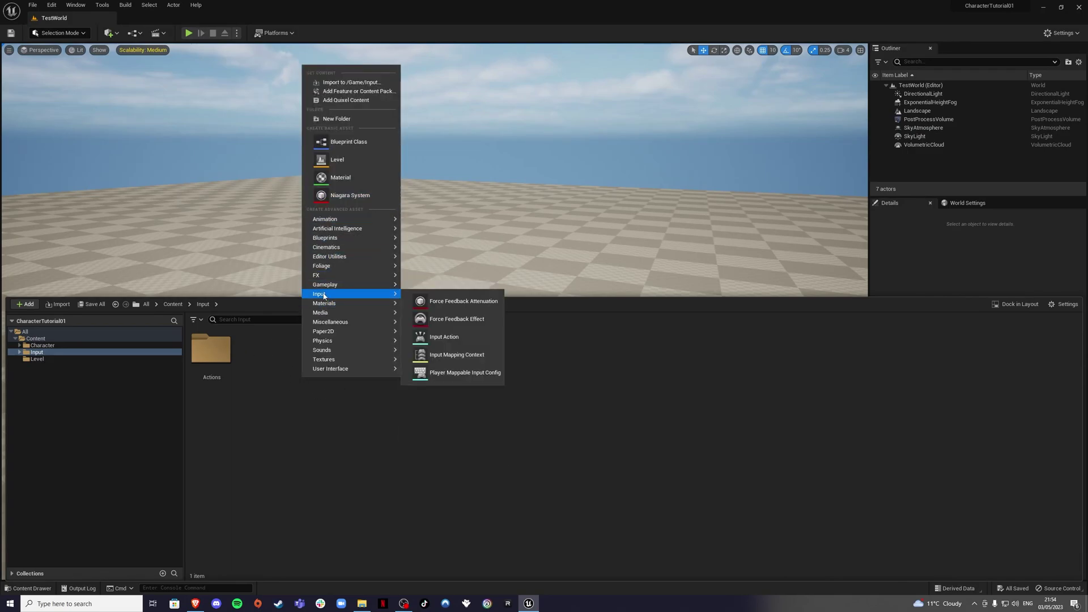
left_click(447, 355)
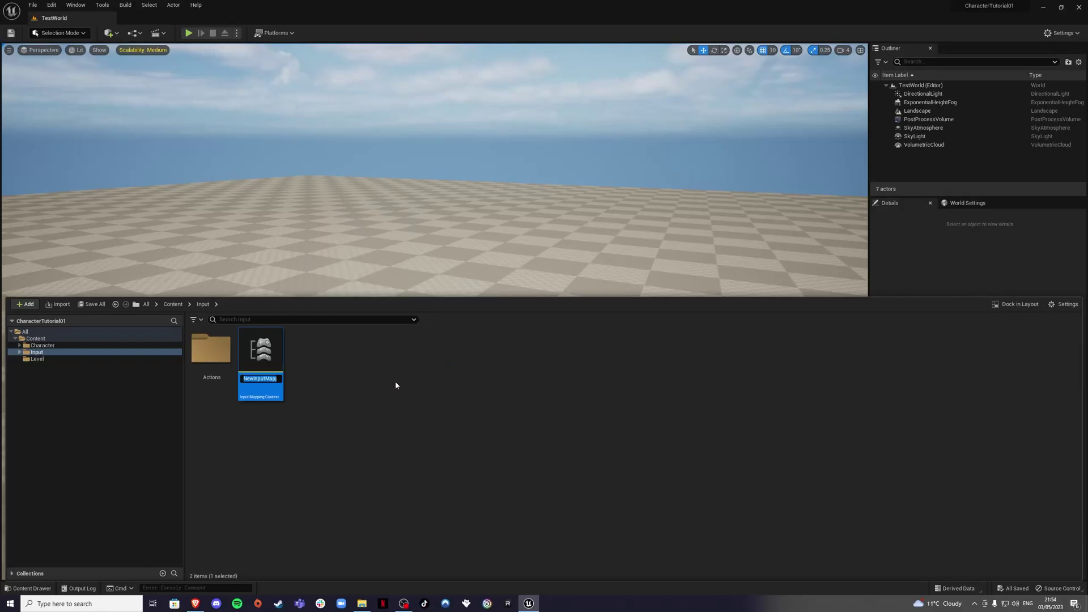
type("IMC")
key("Return")
- In IMC, add a mapping that binds IA_Jump to the Space Bar
double_click(261, 358)
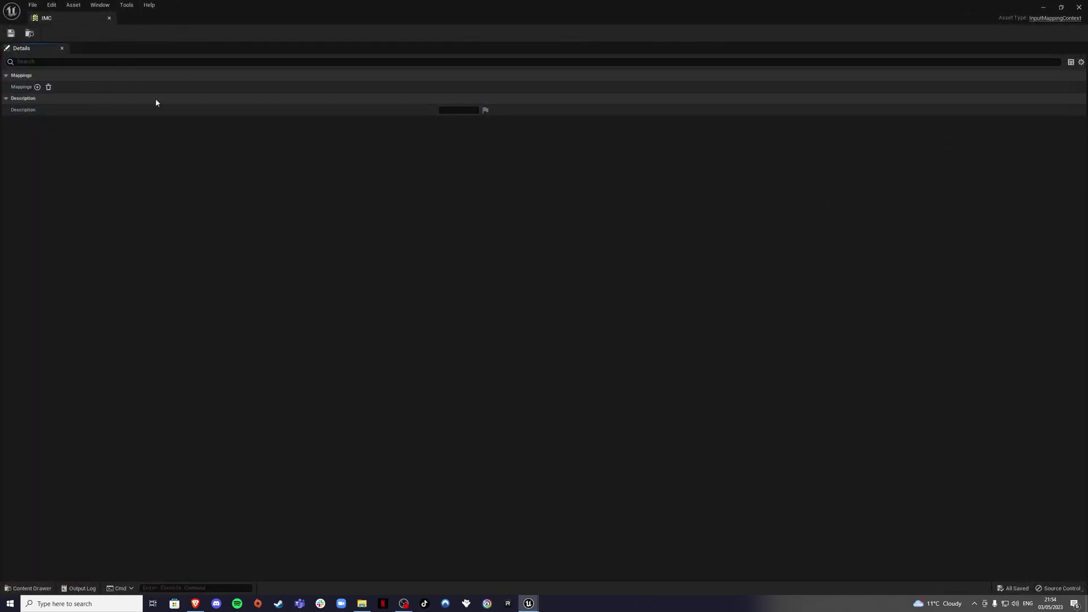
left_click(37, 87)
left_click(5, 87)
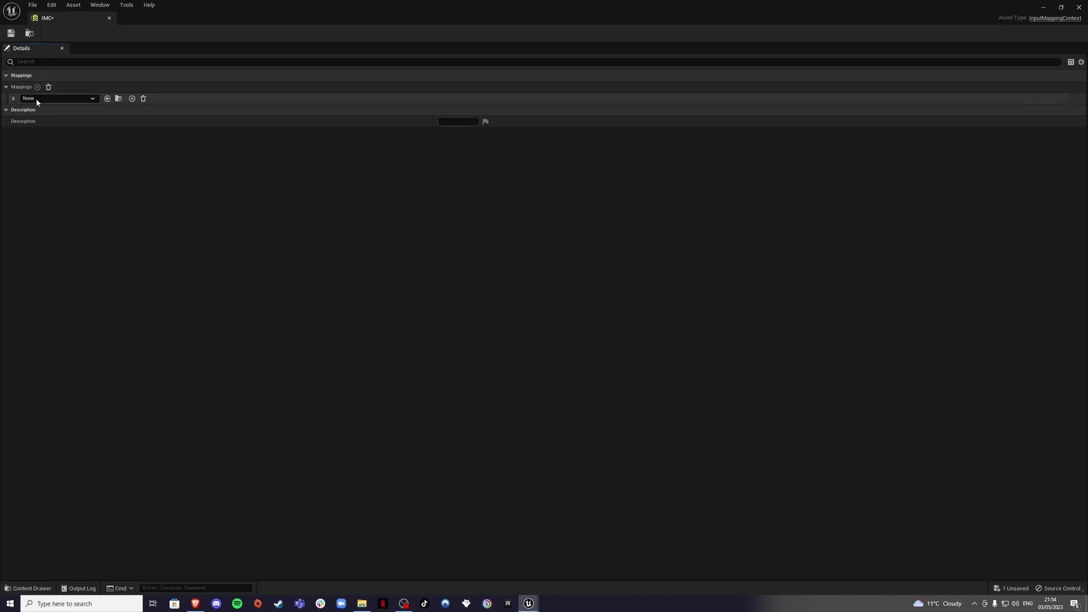
left_click(36, 97)
left_click(56, 178)
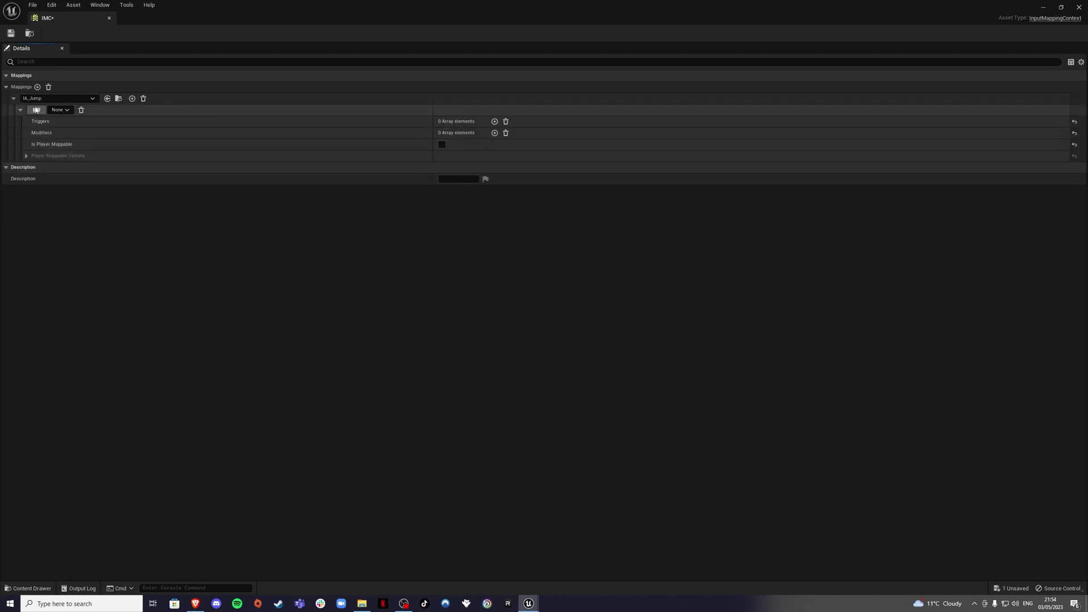
left_click(37, 111)
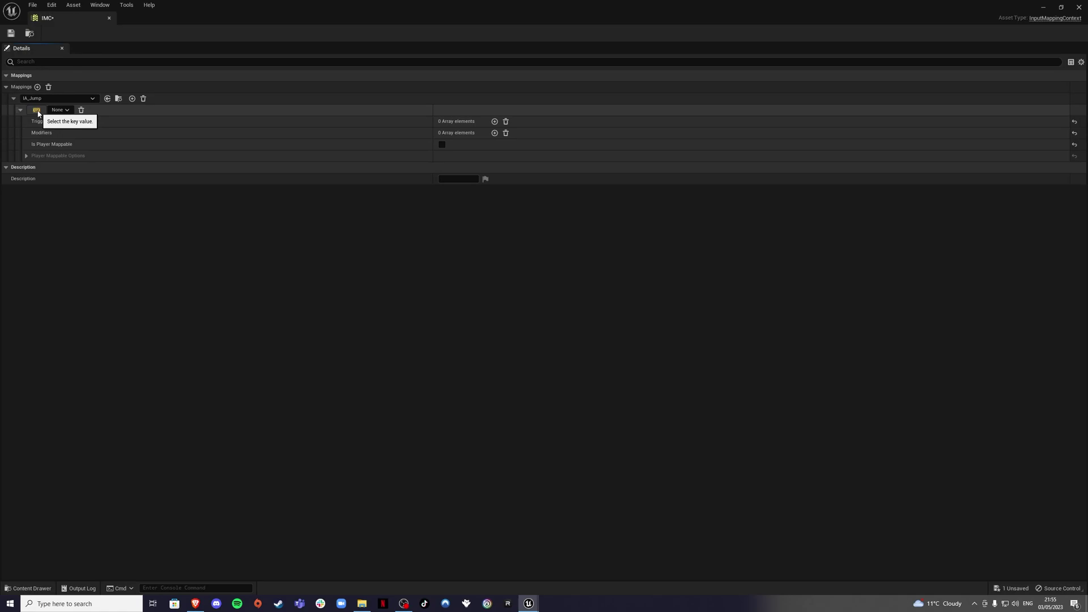
key("space")
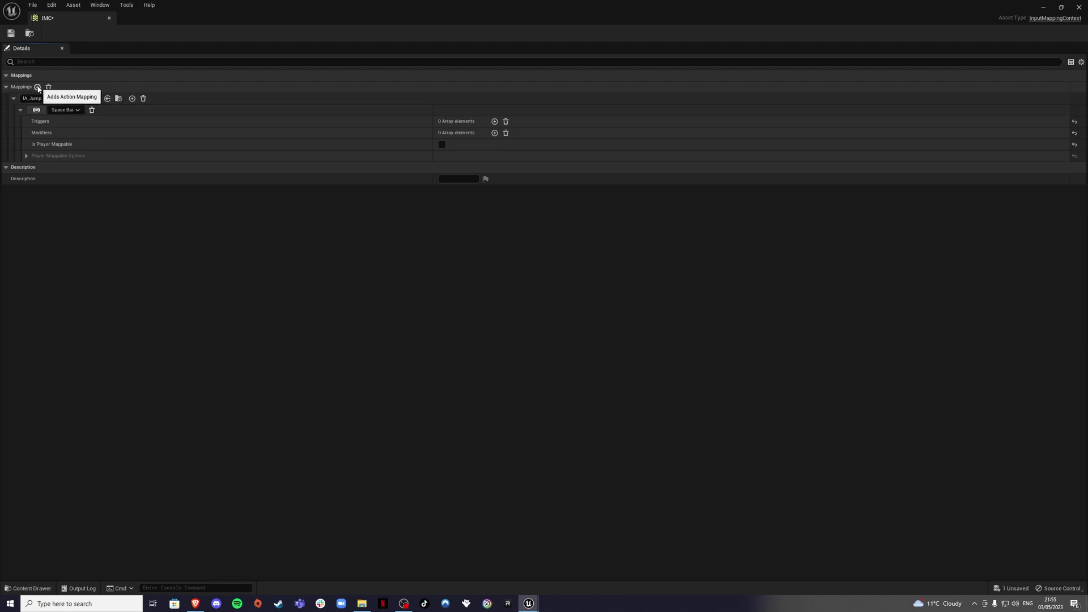
left_click(37, 87)
- Bind the second mapping's IA_Look action to Mouse XY 2D-Axis
left_click(57, 122)
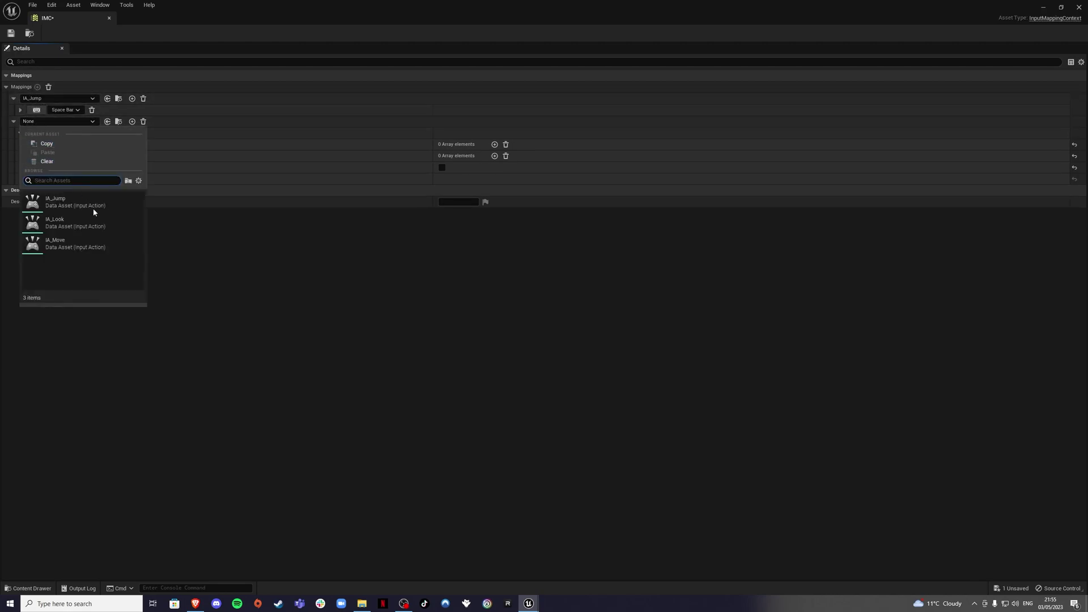
key("Escape")
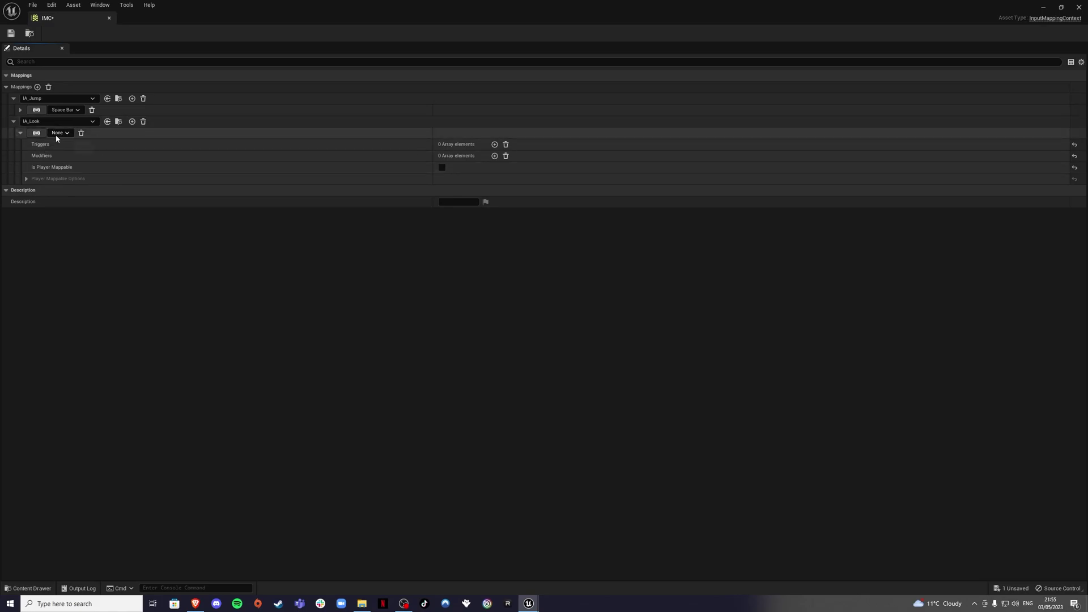
left_click(70, 133)
left_click(63, 169)
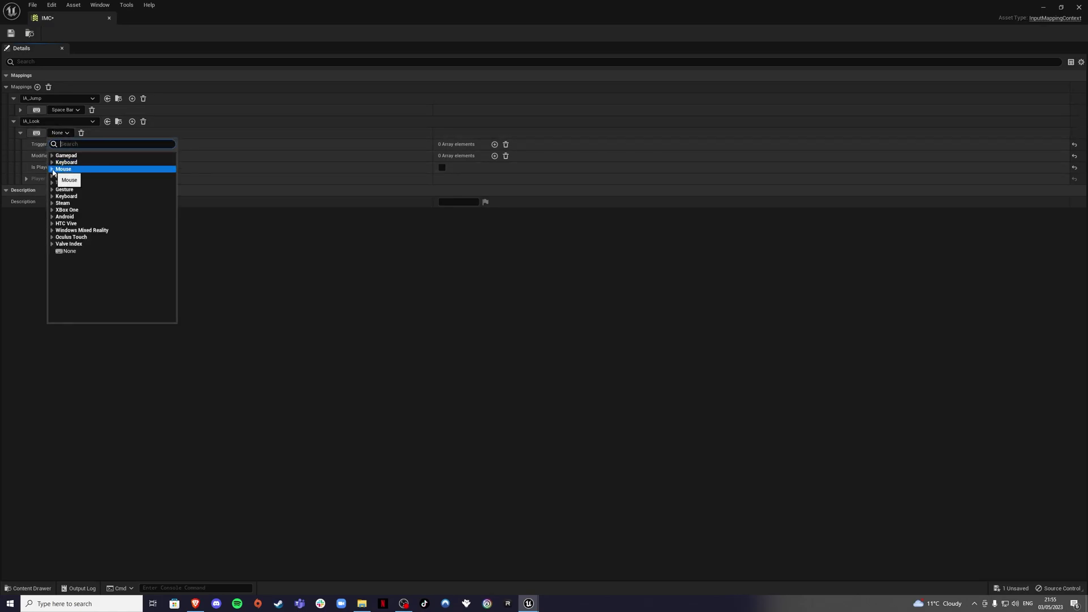
left_click(52, 170)
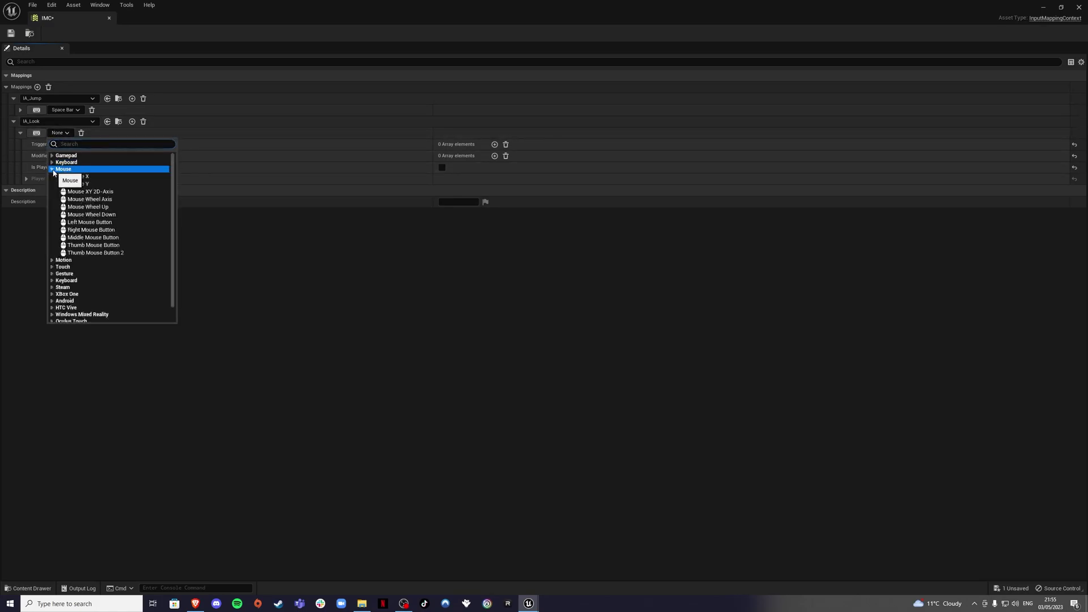
left_click(108, 192)
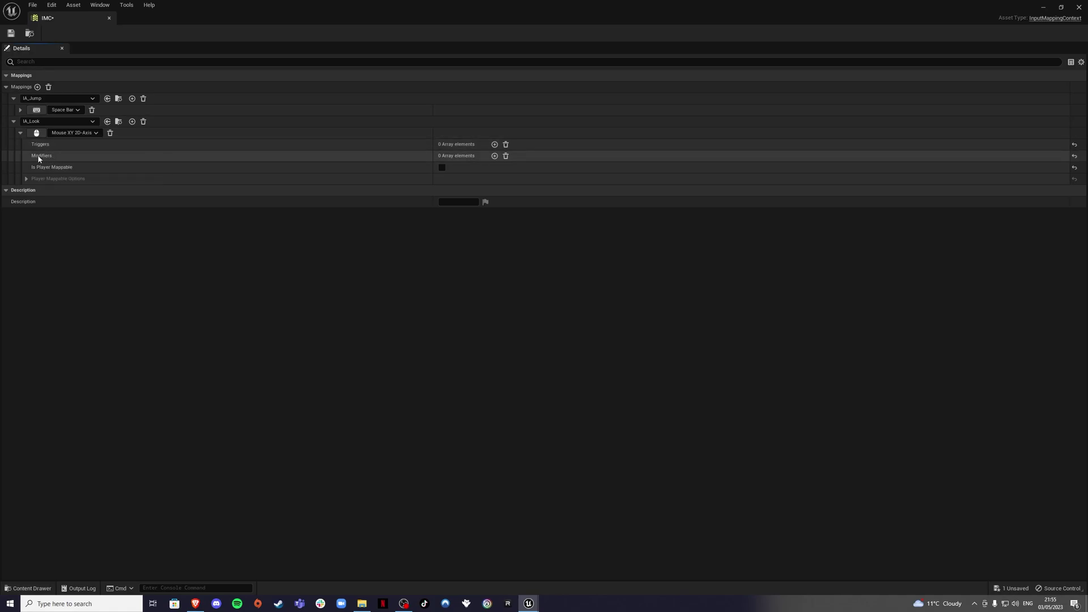
- Give the IA_Look mapping a Negate modifier affecting only the Y axis
left_click(495, 156)
left_click(486, 167)
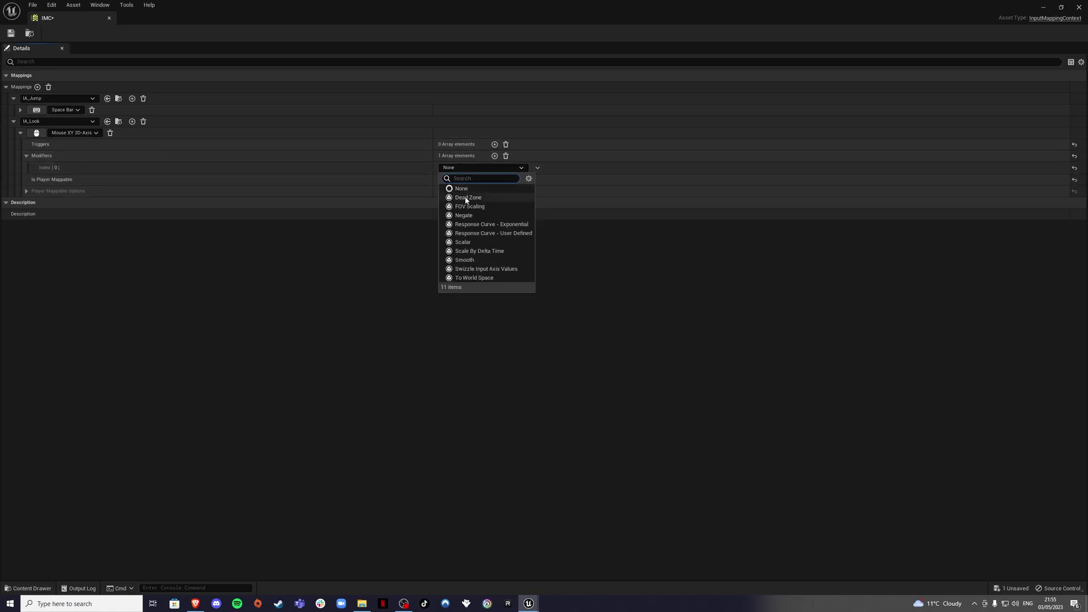
left_click(464, 215)
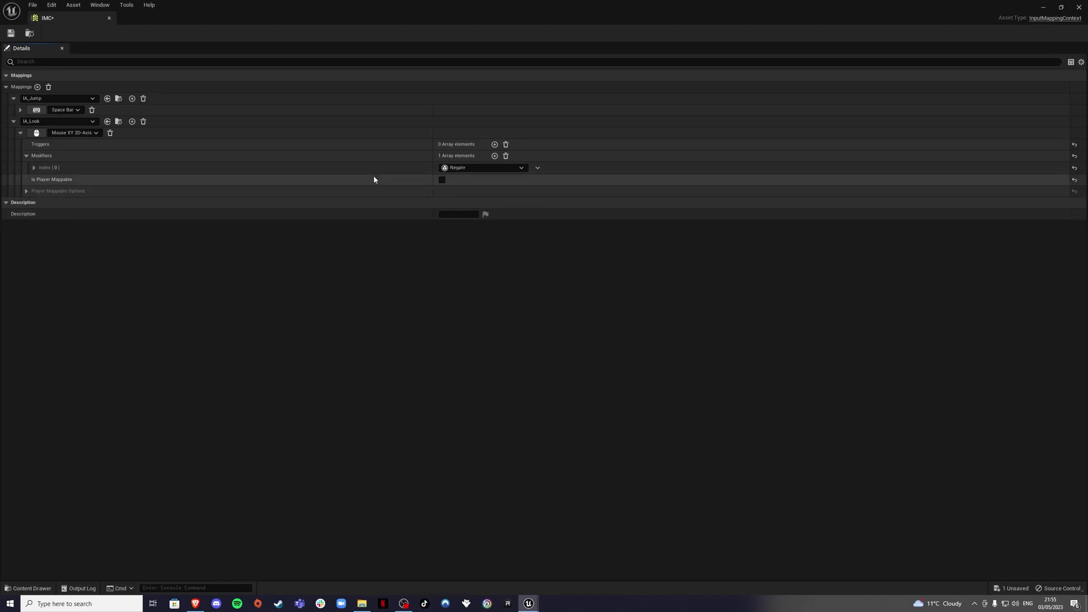
left_click(34, 168)
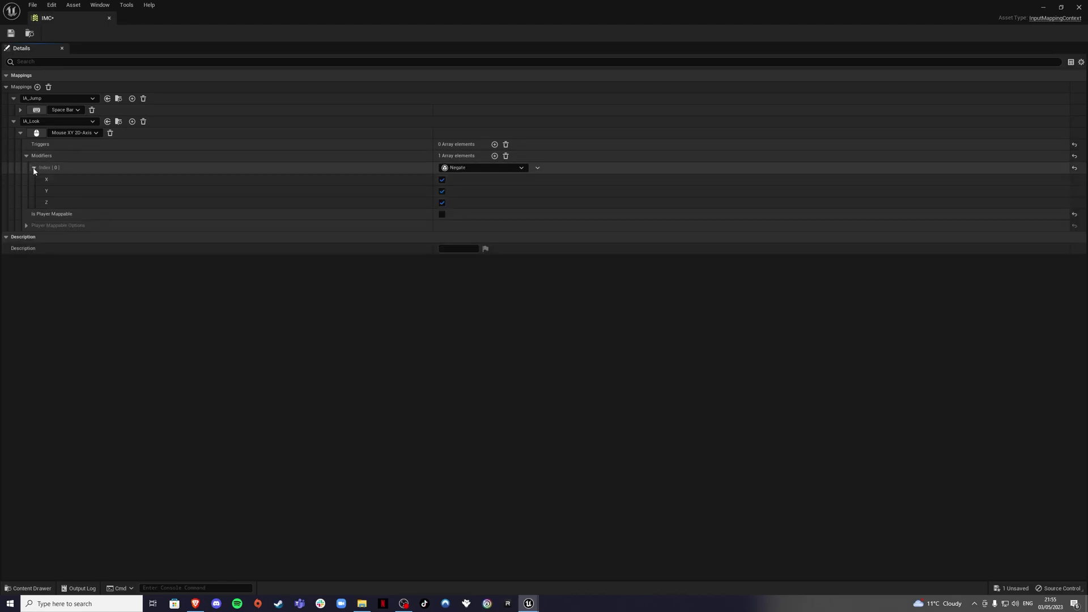
left_click(442, 180)
left_click(442, 202)
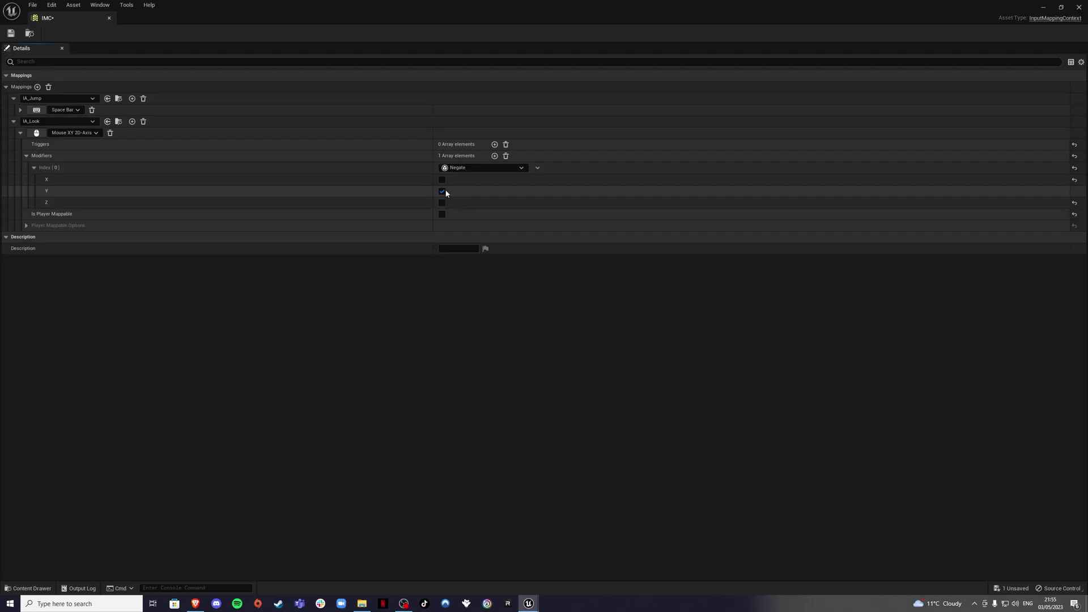
left_click(34, 168)
left_click(26, 156)
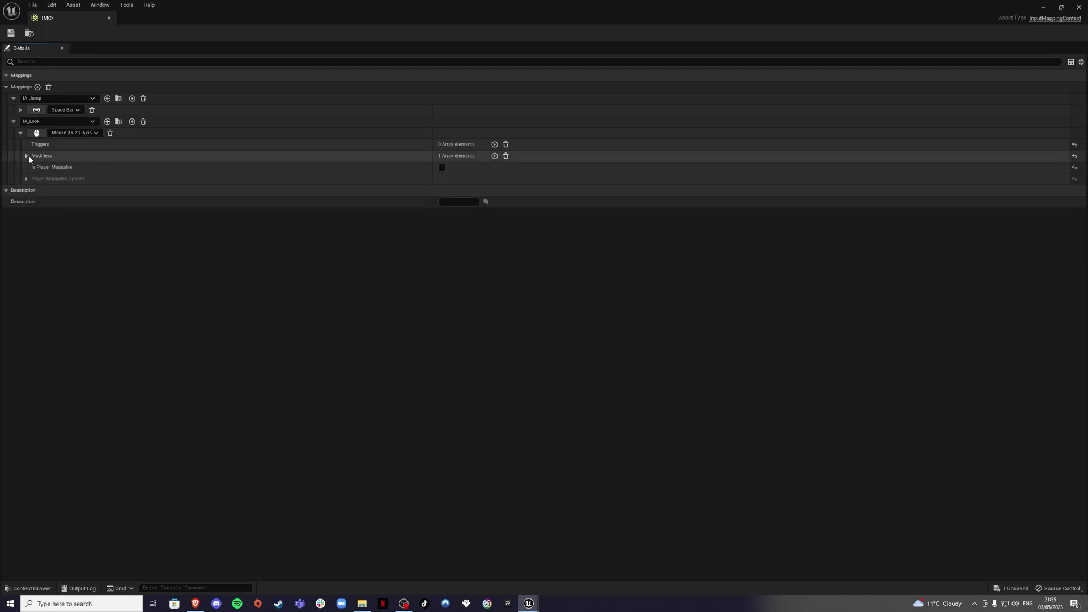
left_click(37, 87)
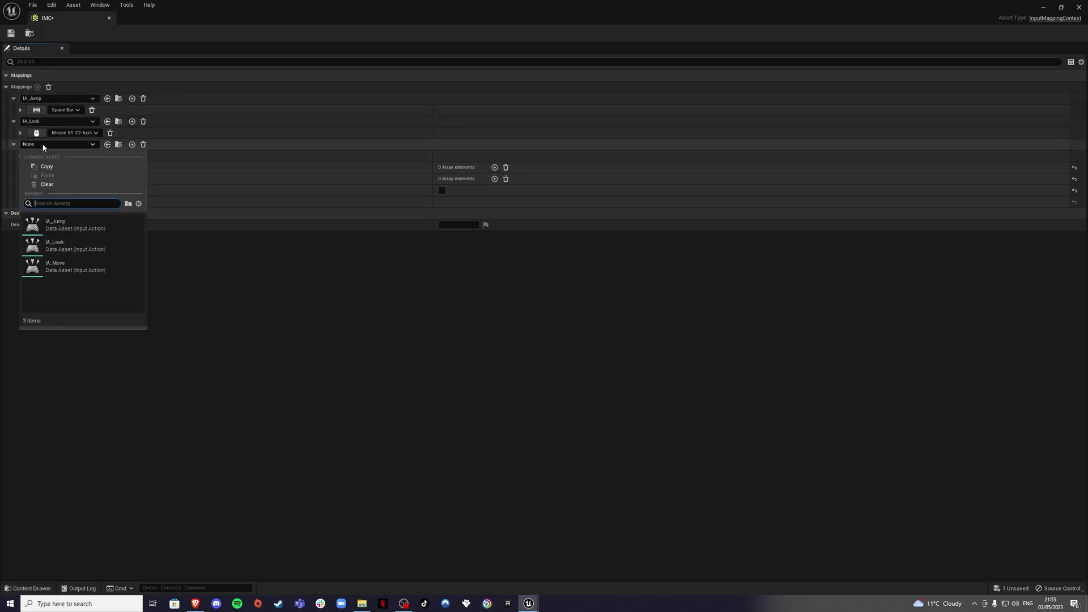
- Assign IA_Move to the third mapping with four key slots for W, A, S and D
left_click(54, 264)
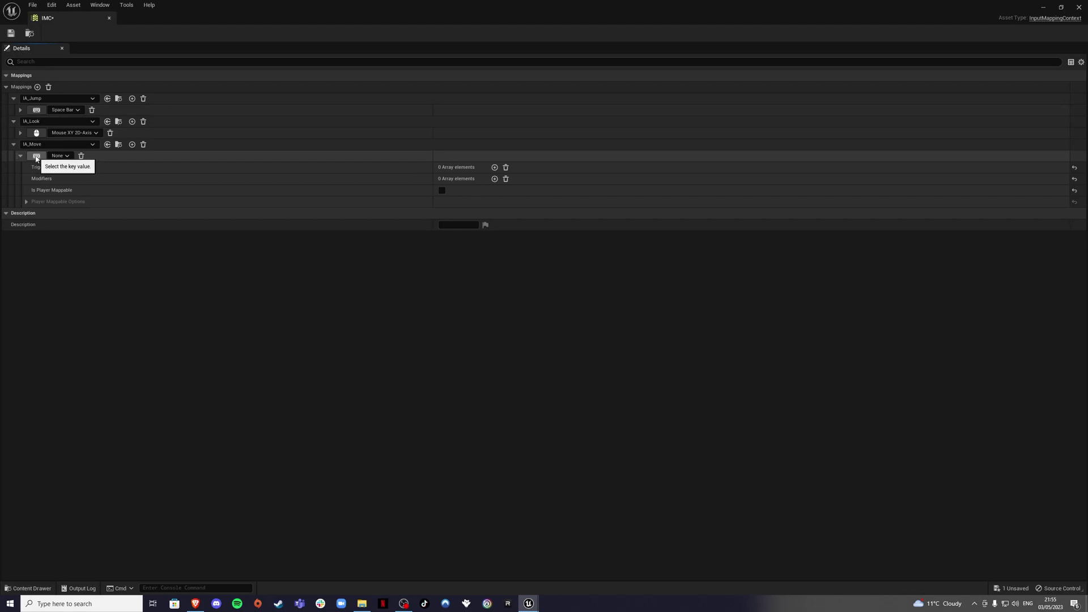
left_click(132, 145)
left_click(132, 145)
left_click(132, 145)
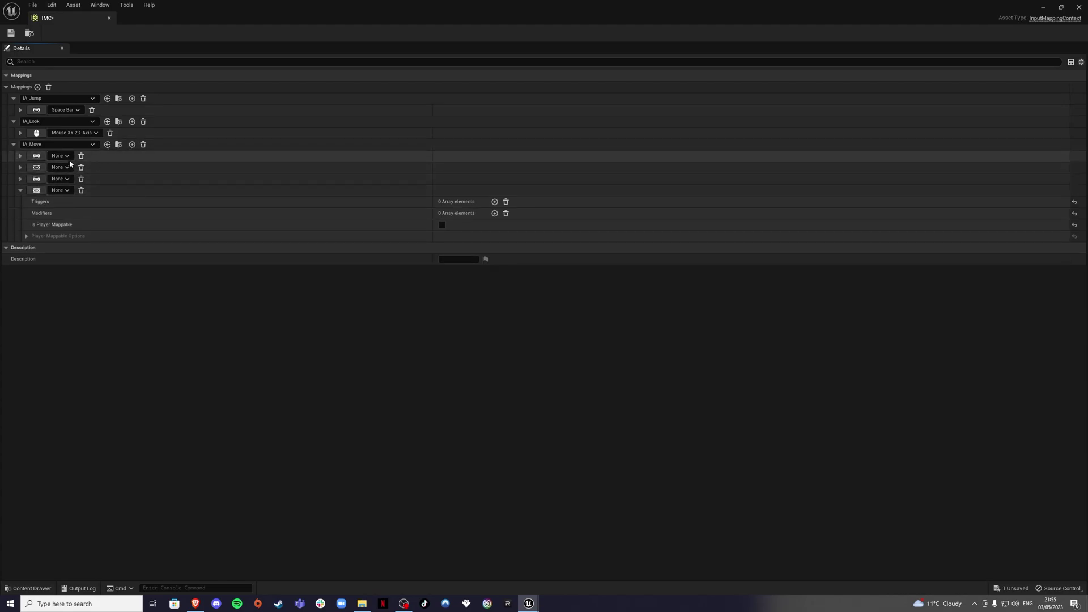
left_click(37, 168)
key("a")
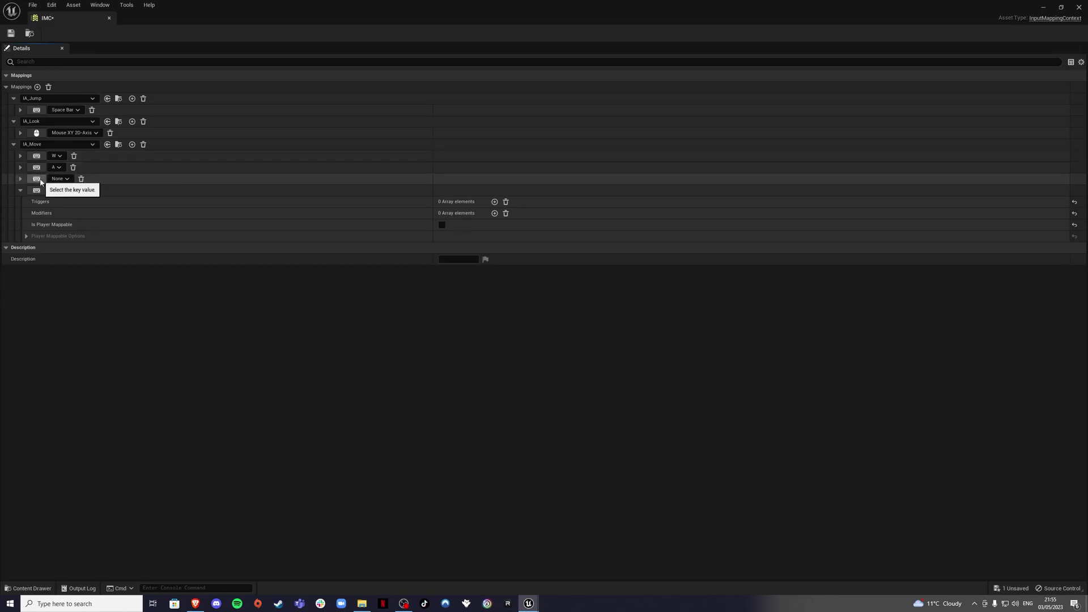
left_click(39, 180)
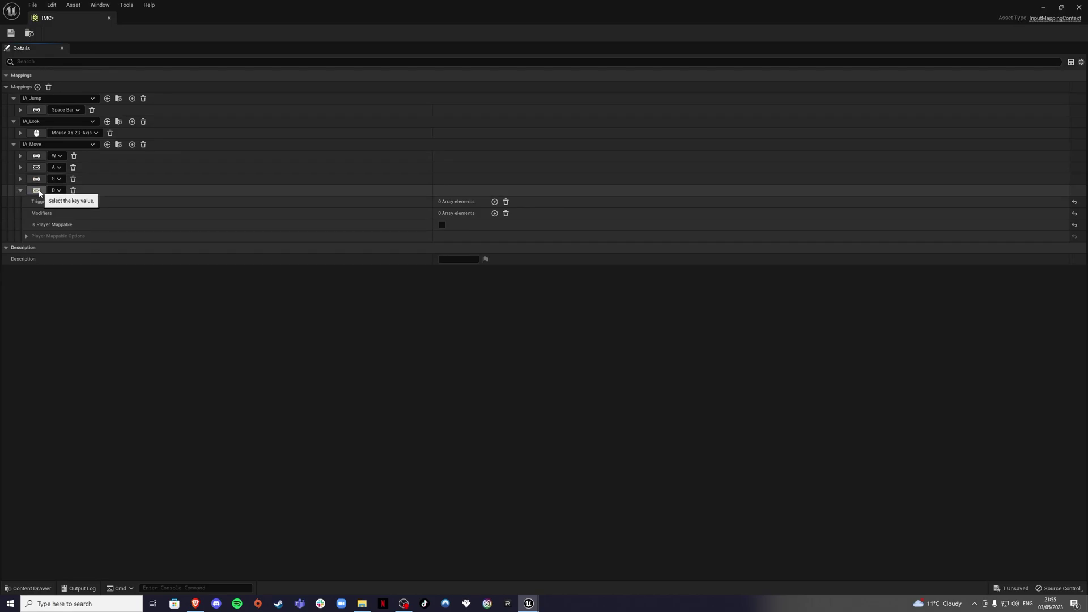
left_click(20, 156)
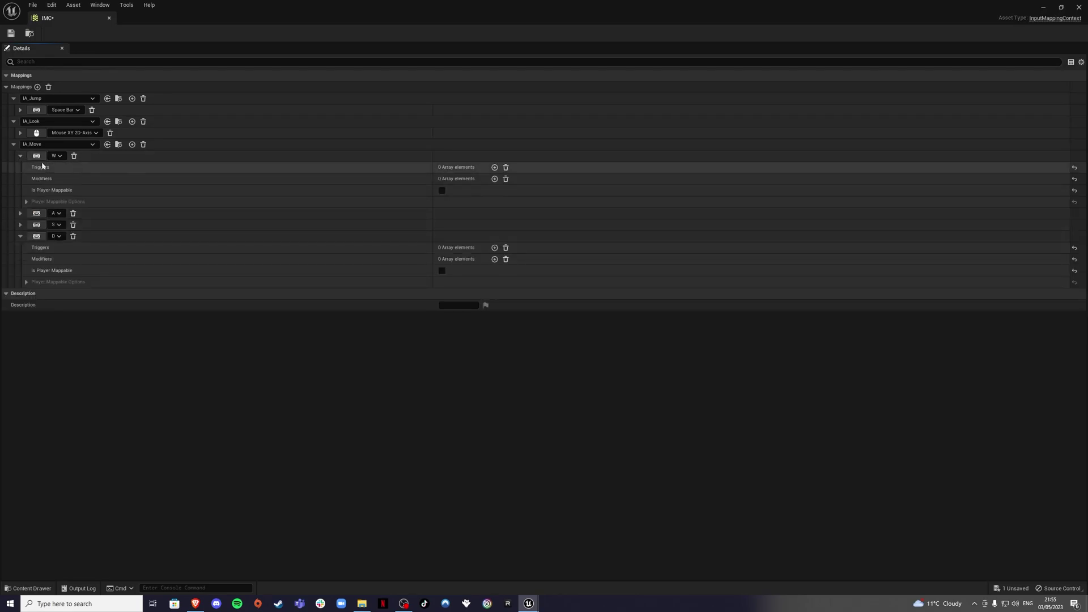
- Add a Swizzle Input Axis Values modifier to the W key mapping
left_click(495, 179)
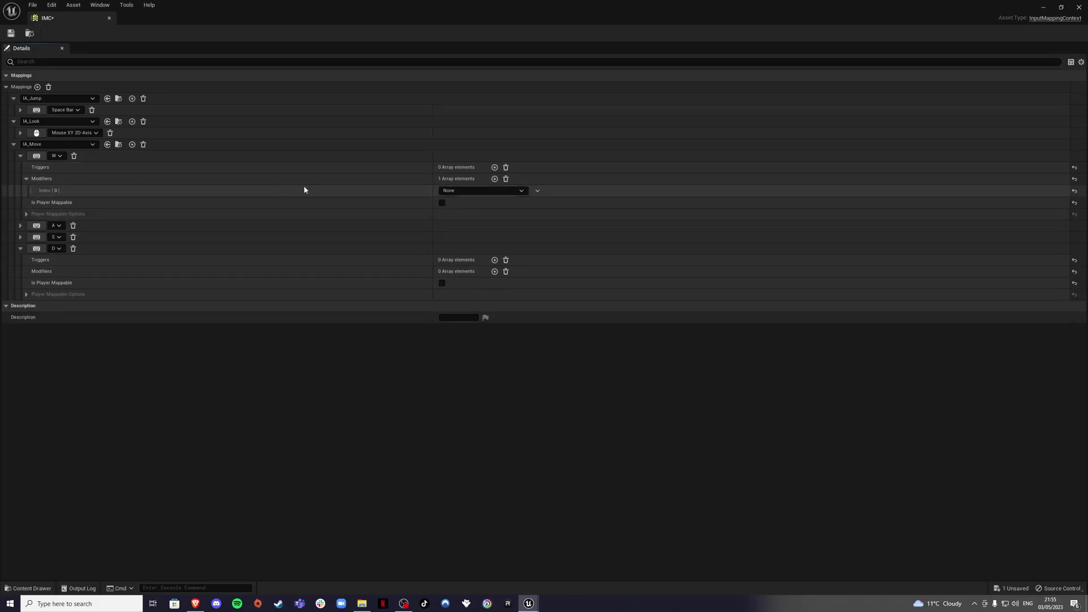
left_click(479, 191)
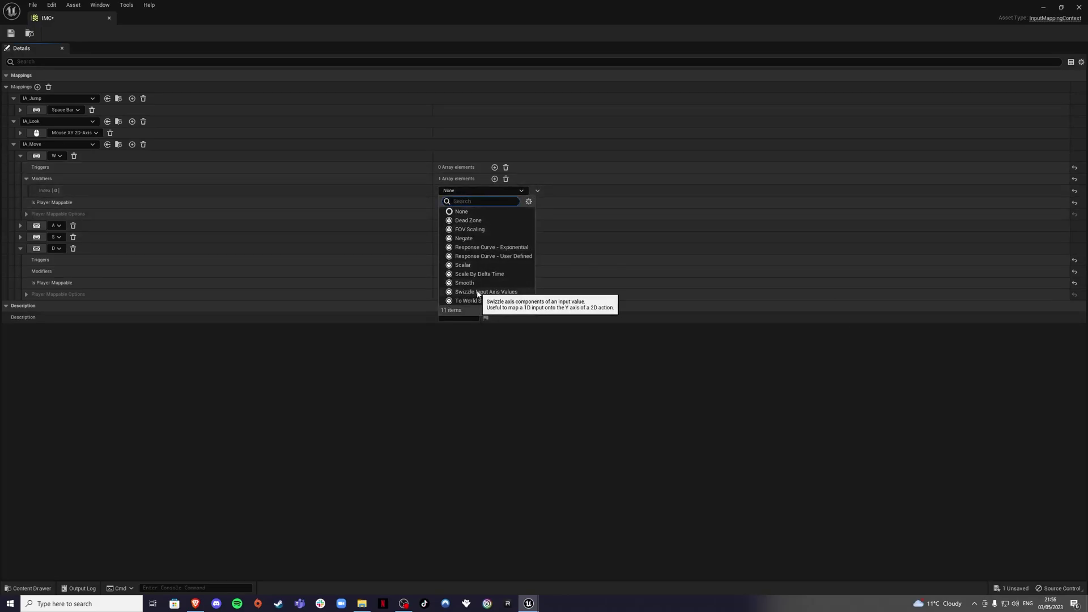
left_click(471, 291)
left_click(26, 179)
left_click(20, 156)
- Add a Negate modifier to the A key mapping
left_click(21, 167)
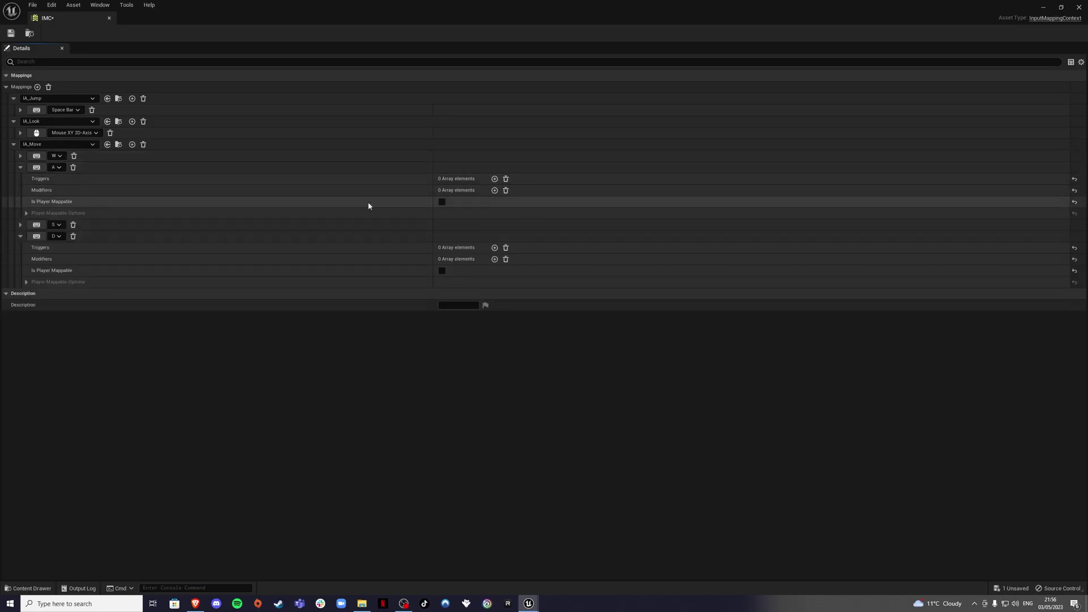
left_click(494, 190)
left_click(456, 207)
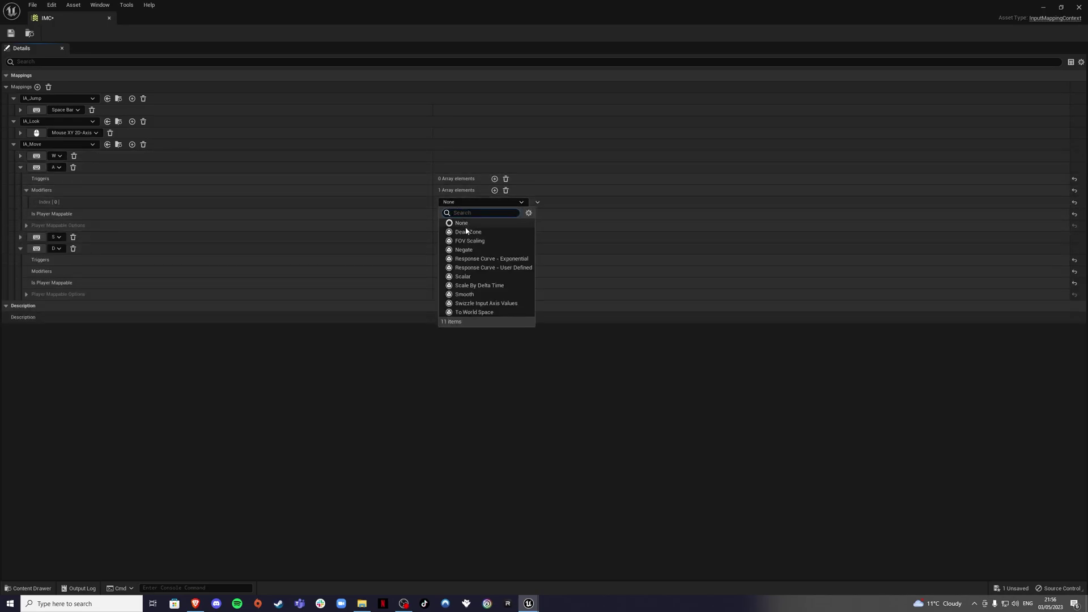
left_click(470, 250)
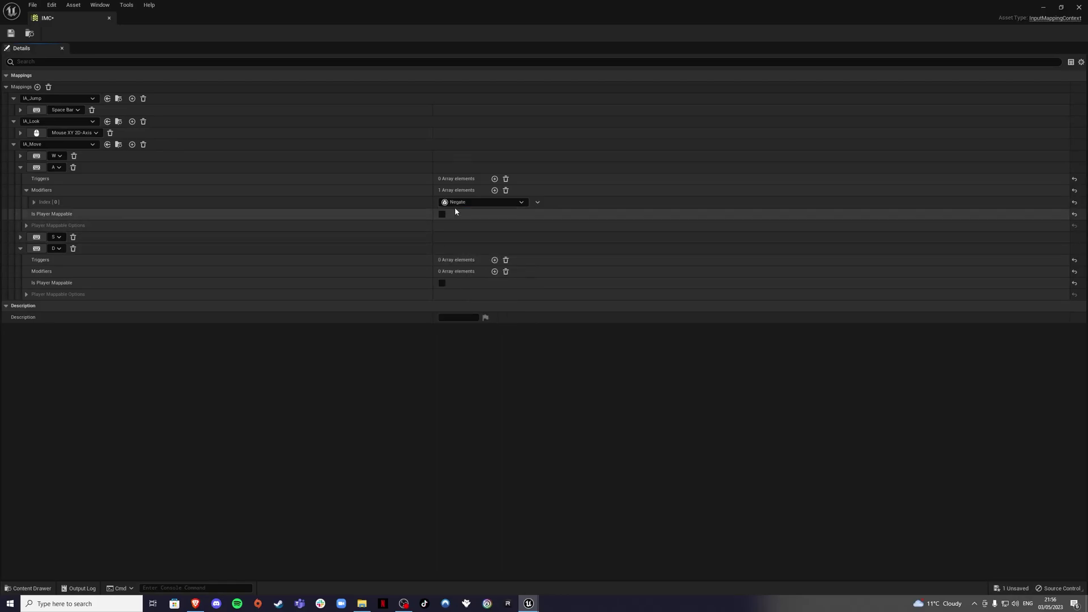
left_click(26, 190)
left_click(20, 167)
- Give the S key Swizzle Input Axis Values and Negate modifiers, then save and close IMC
left_click(20, 178)
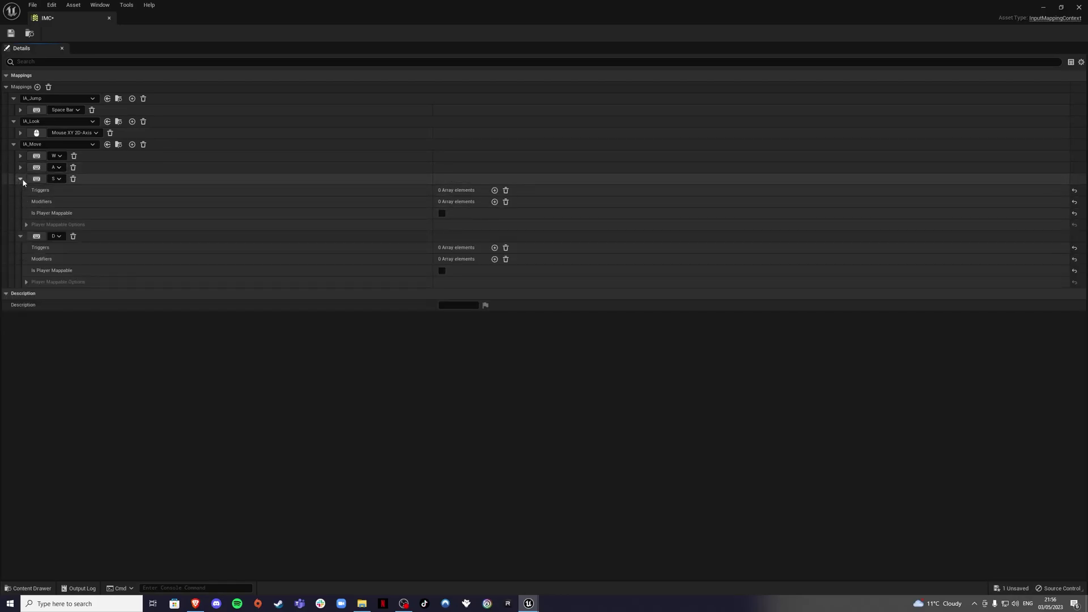
left_click(493, 201)
left_click(493, 201)
left_click(461, 213)
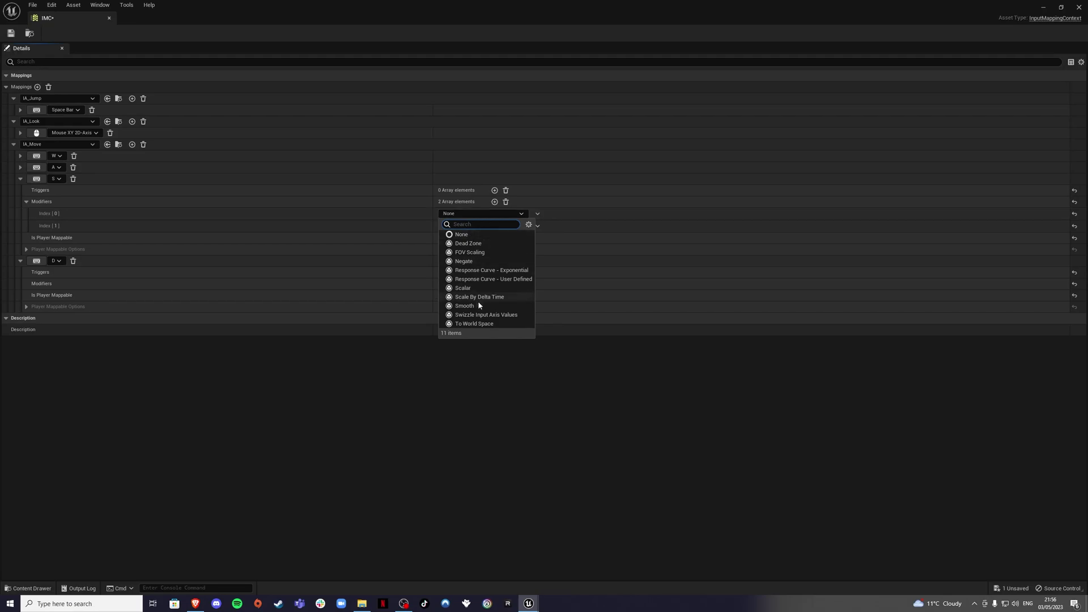
left_click(483, 315)
left_click(461, 226)
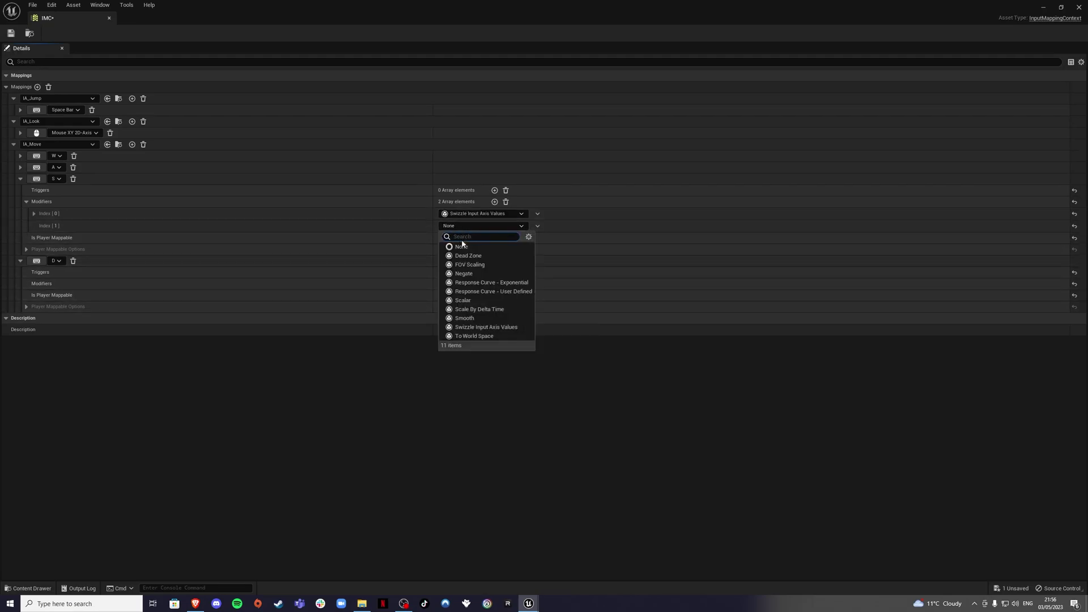
left_click(464, 274)
left_click(20, 178)
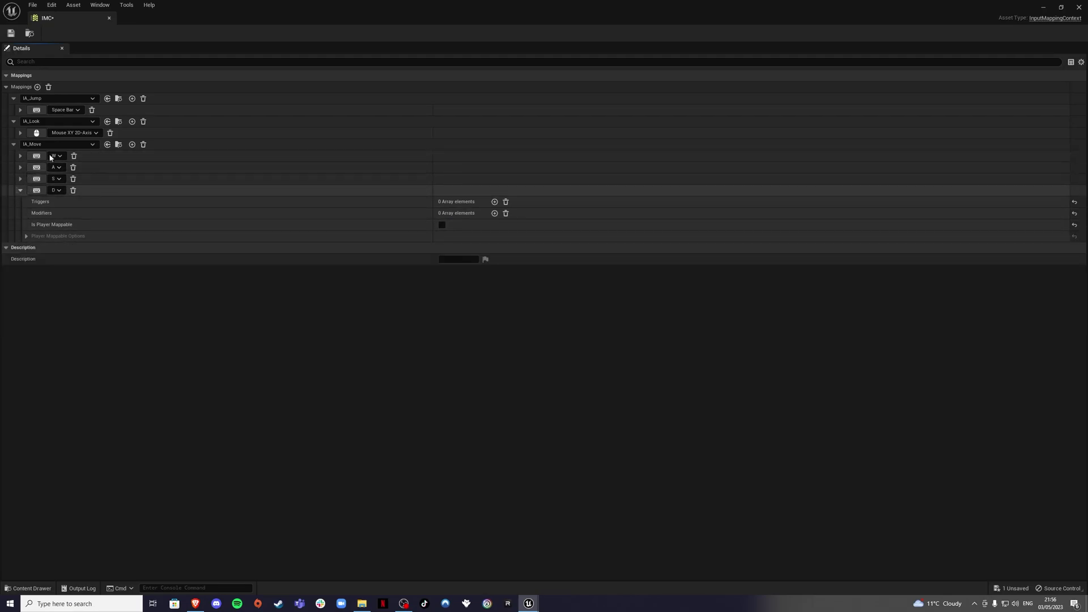
left_click(10, 33)
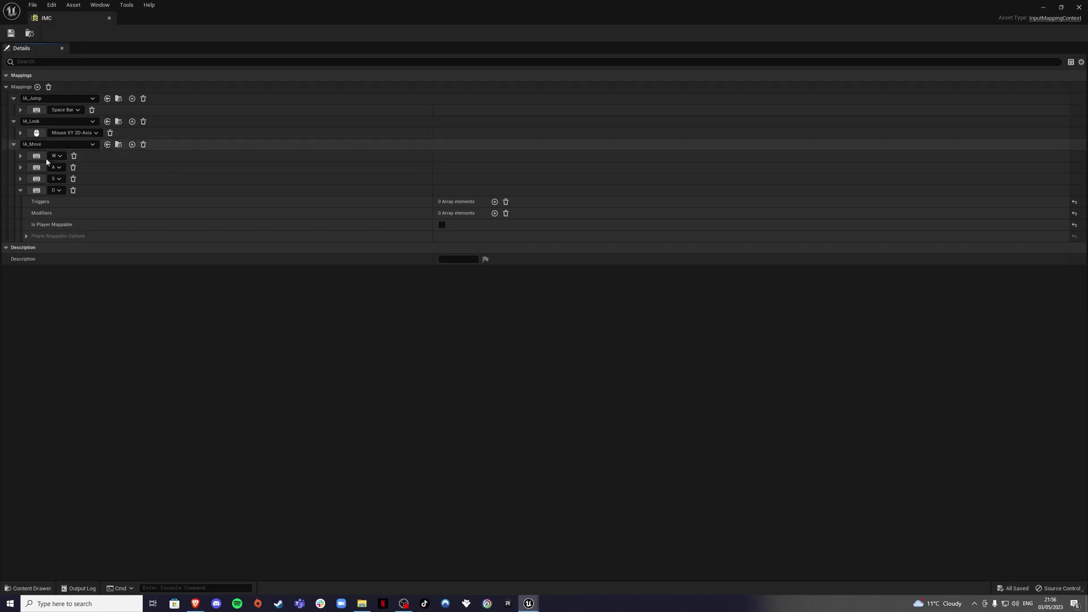
left_click(109, 18)
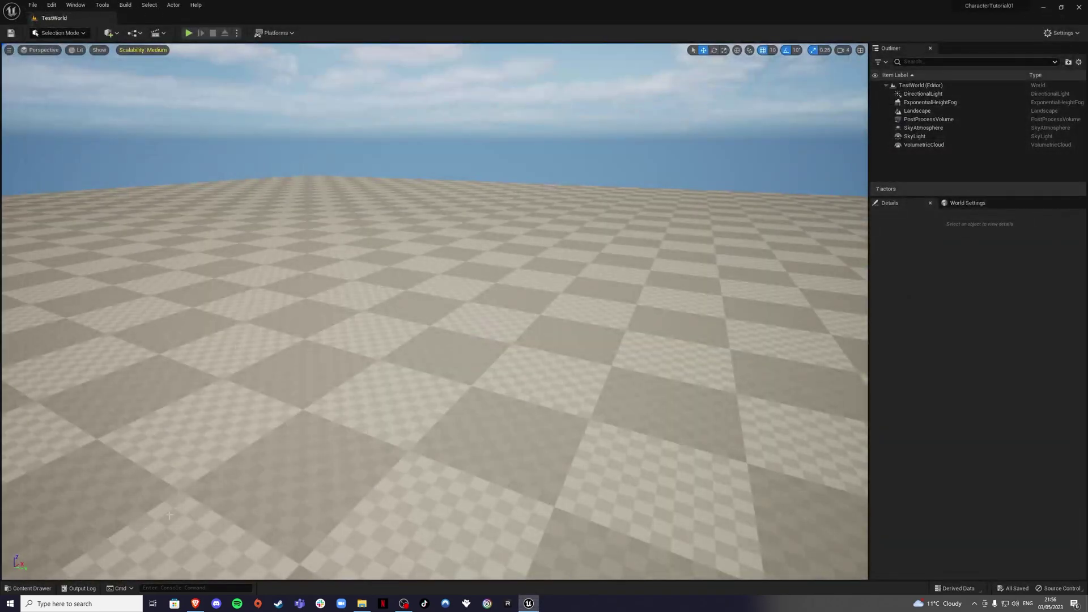
- In Content > Character, make a folder named Animations and open it
left_click(31, 588)
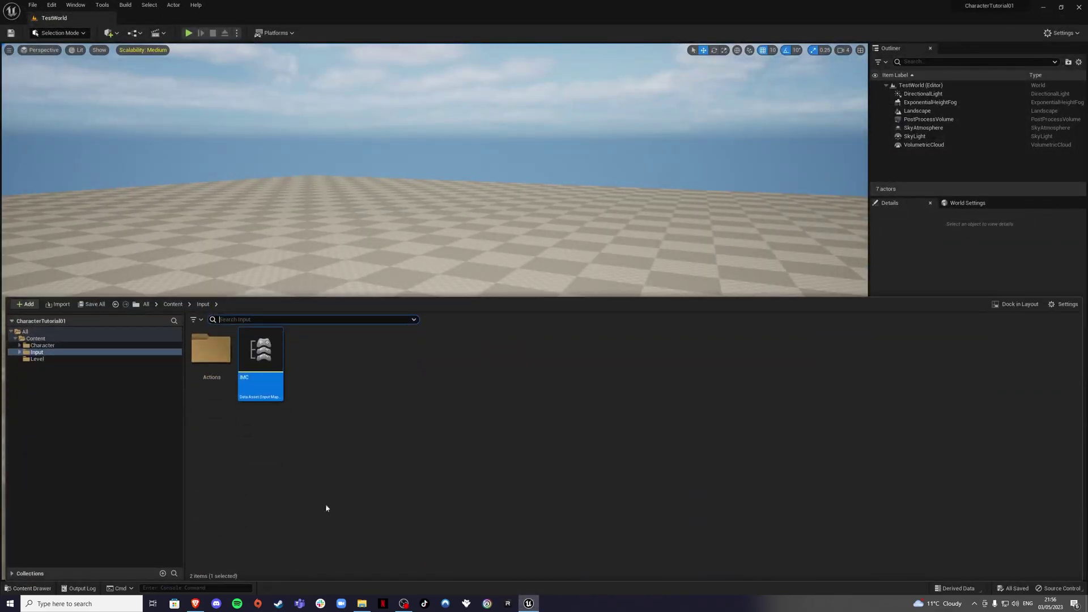
left_click(172, 304)
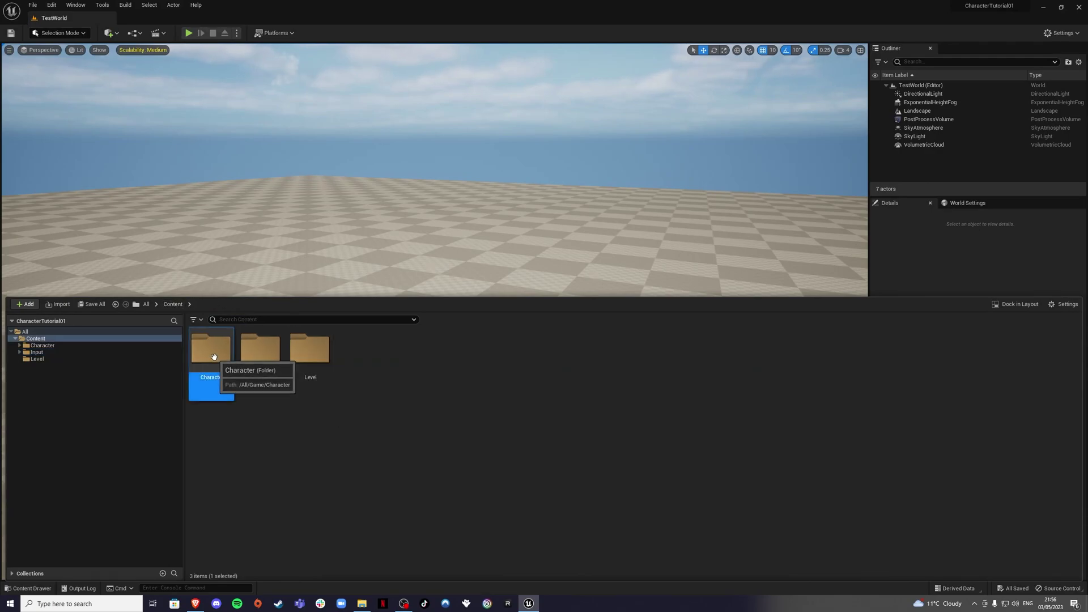
double_click(212, 350)
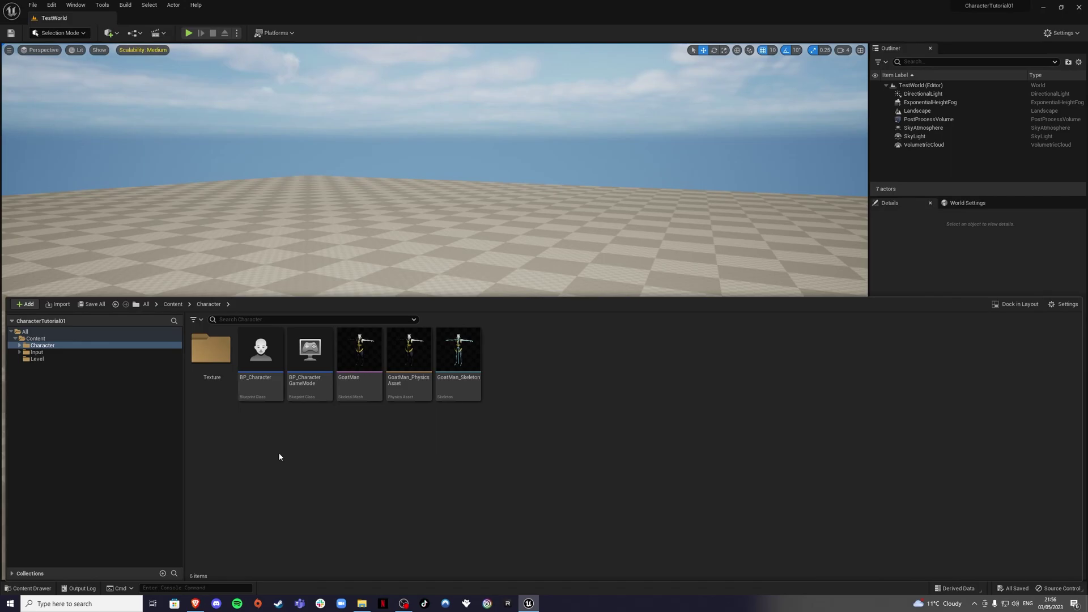
right_click(525, 379)
left_click(568, 120)
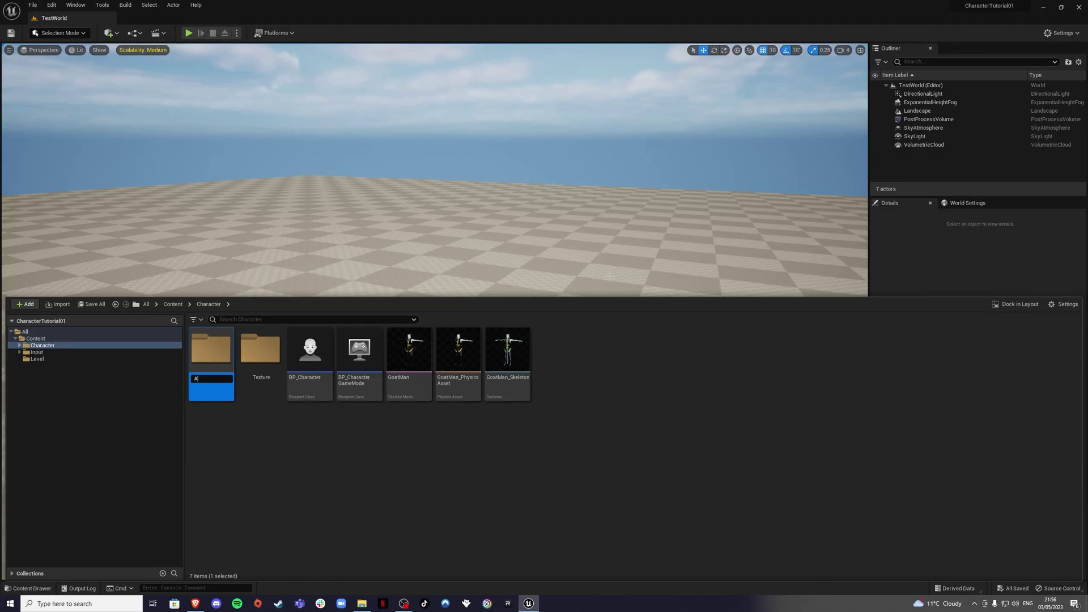
type("Animations")
key("Return")
double_click(211, 361)
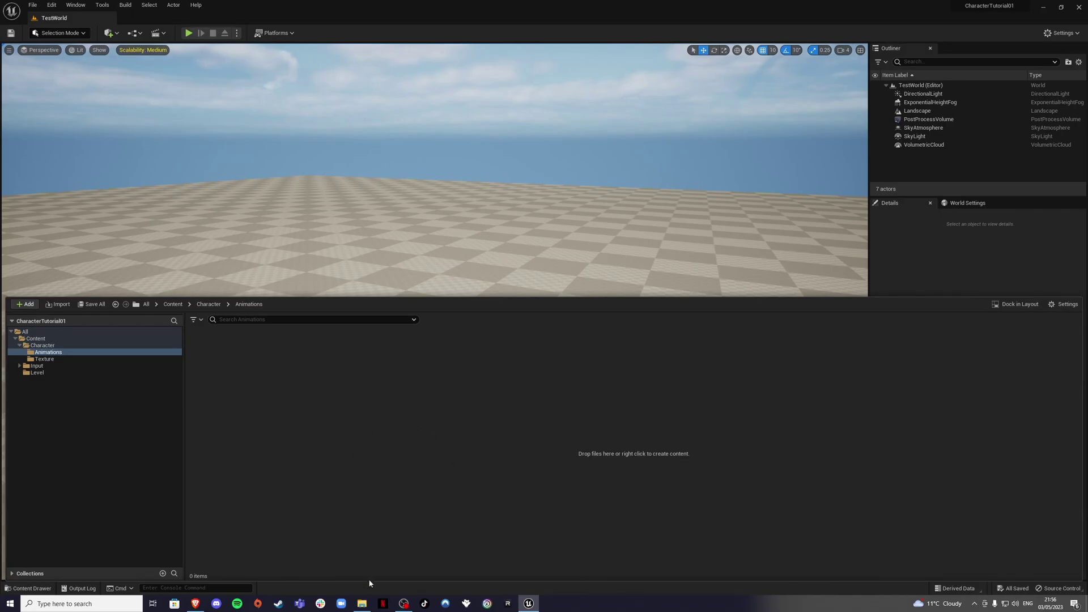
- Drag the Happy Idle, Jump, Running and Walking FBX files from the GoatMan window into Animations
mouse_move(363, 608)
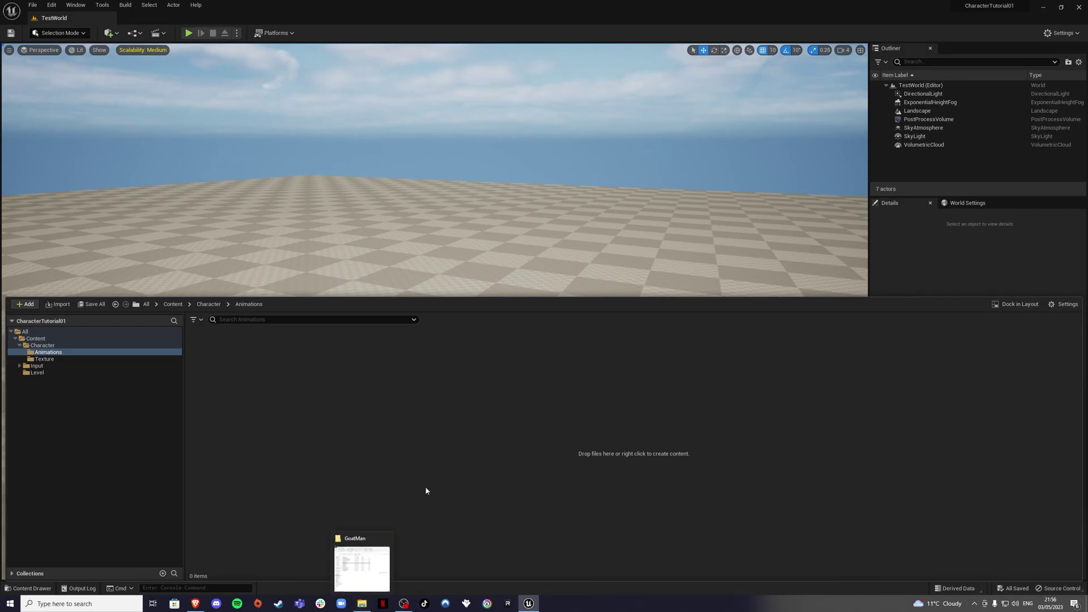
left_click(361, 603)
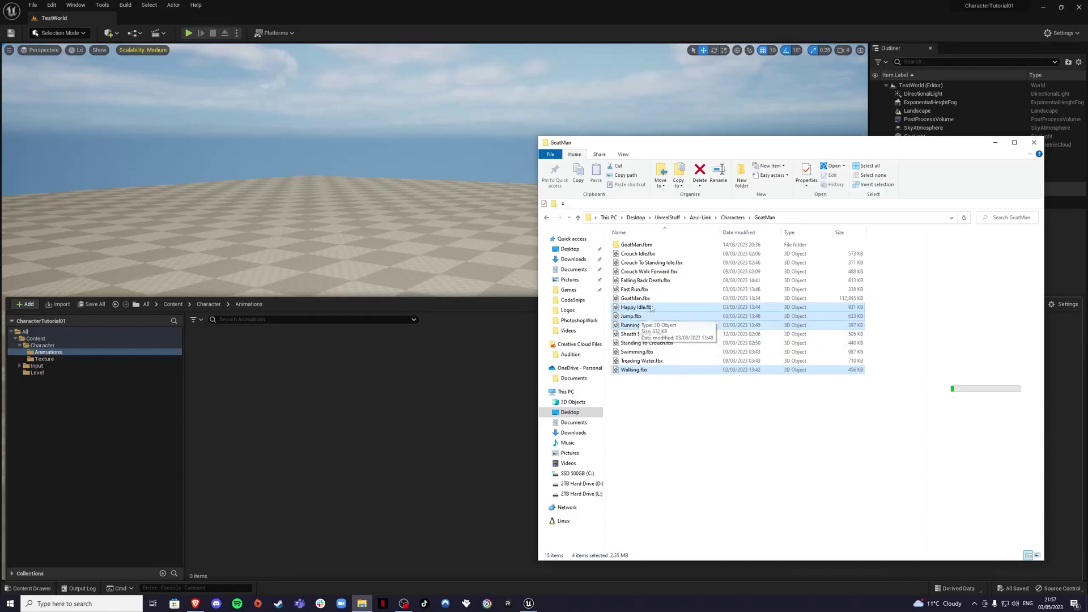
left_click_drag(473, 358, 361, 375)
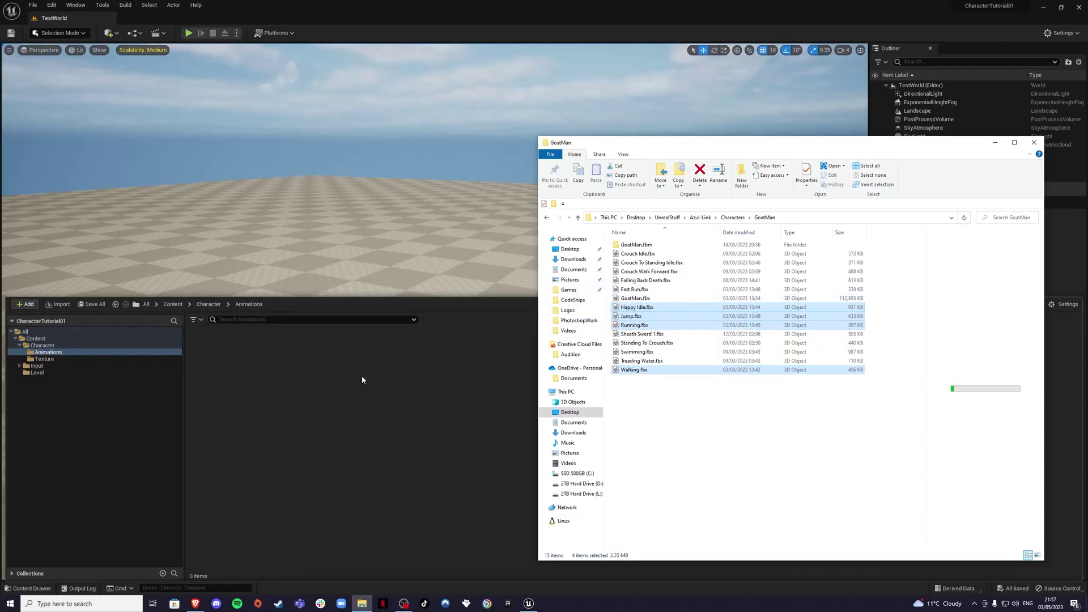
- Import all four FBX animations using GoatMan_Skeleton as the skeleton
left_click(994, 144)
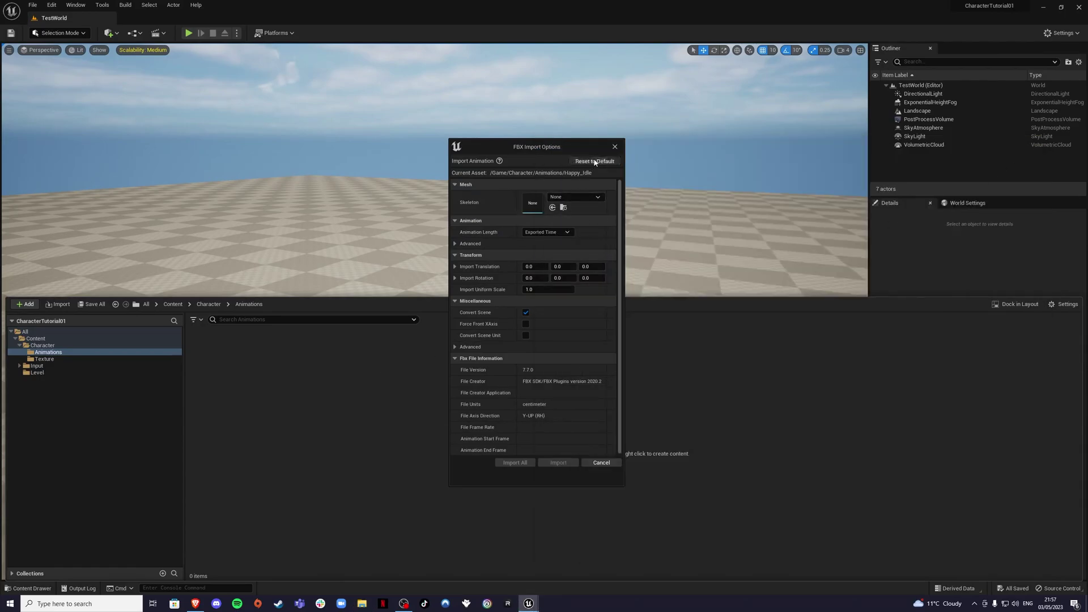
left_click(563, 198)
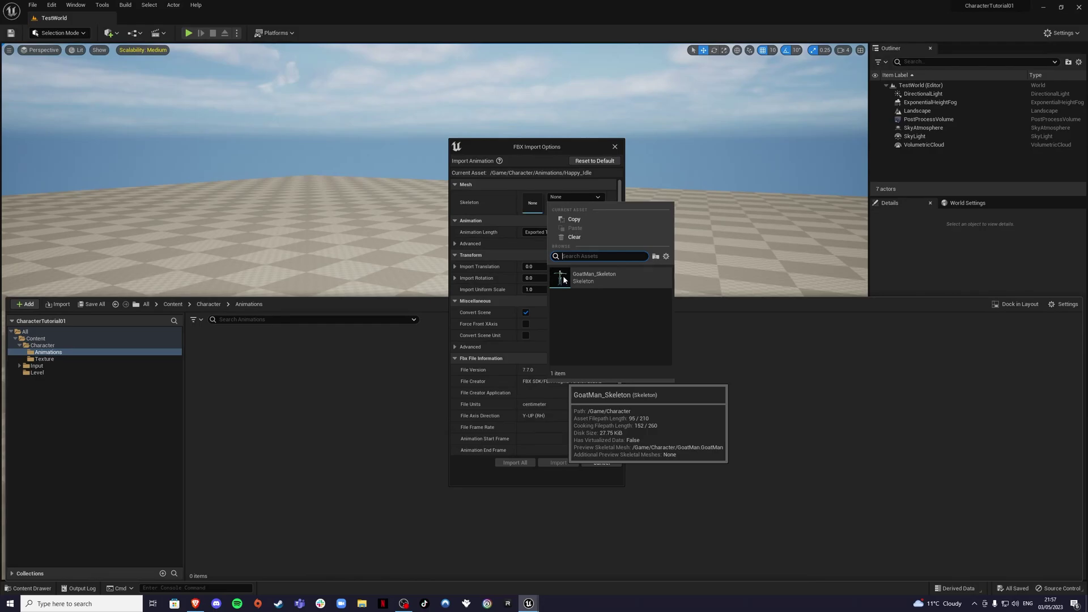
left_click(562, 279)
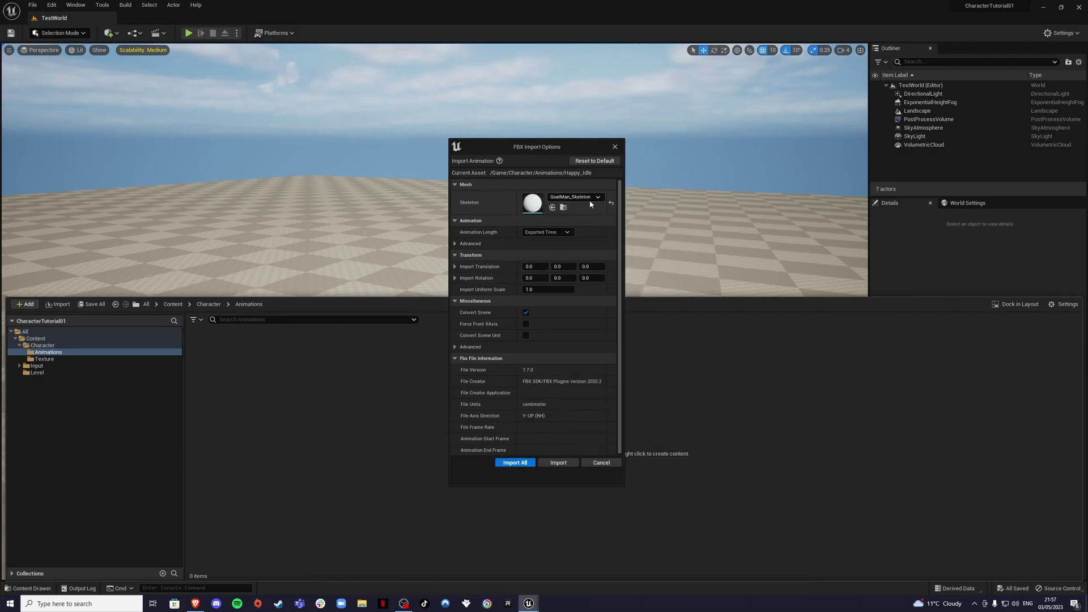
left_click(514, 462)
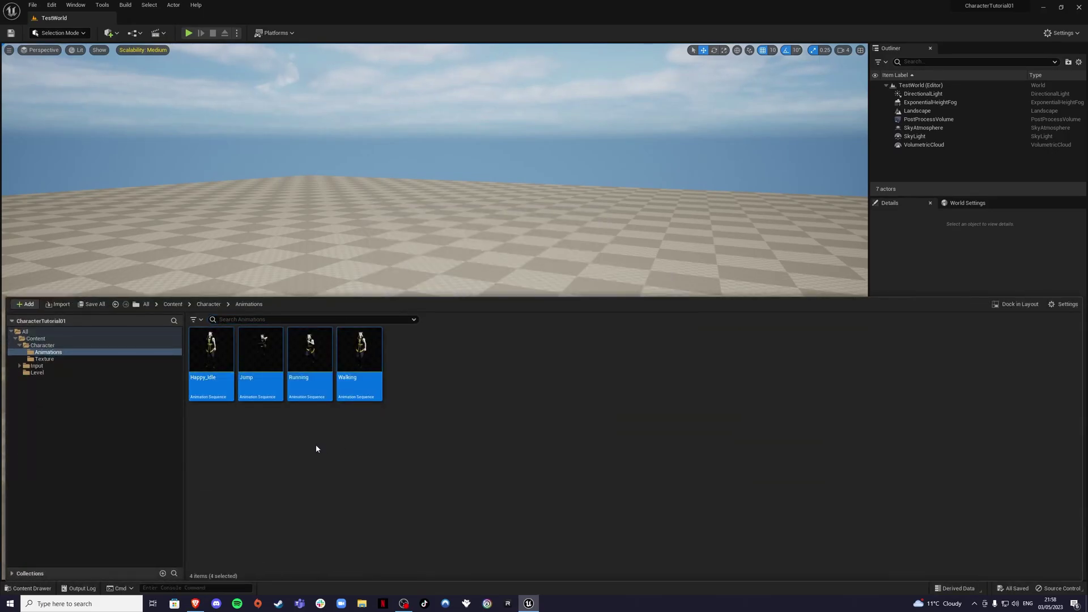
- Duplicate the Jump animation twice, creating the copies Jump1 and Jump2
left_click(316, 449)
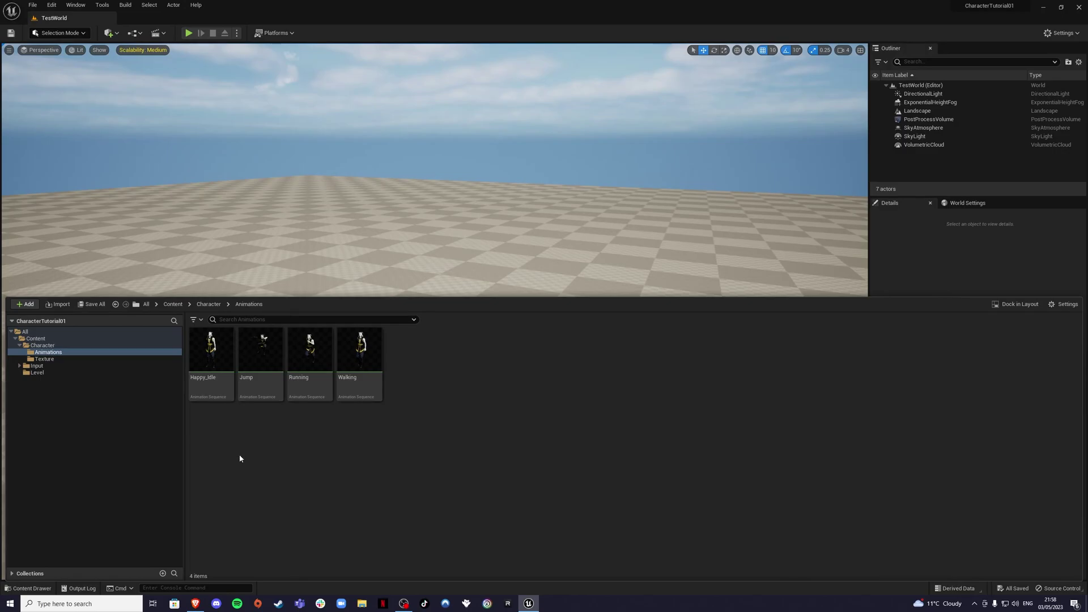
mouse_move(266, 375)
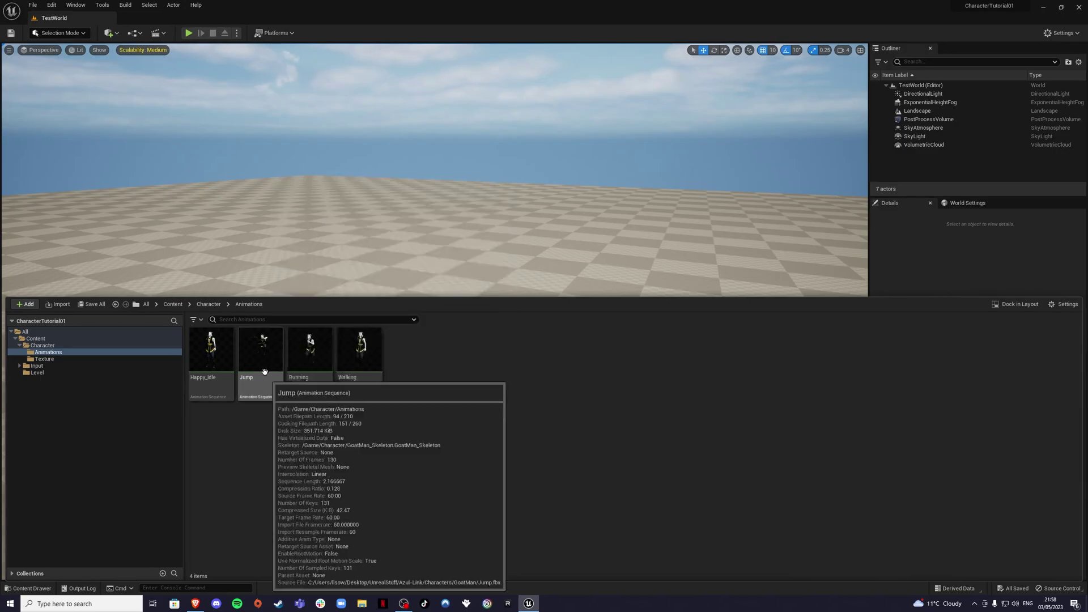
right_click(256, 369)
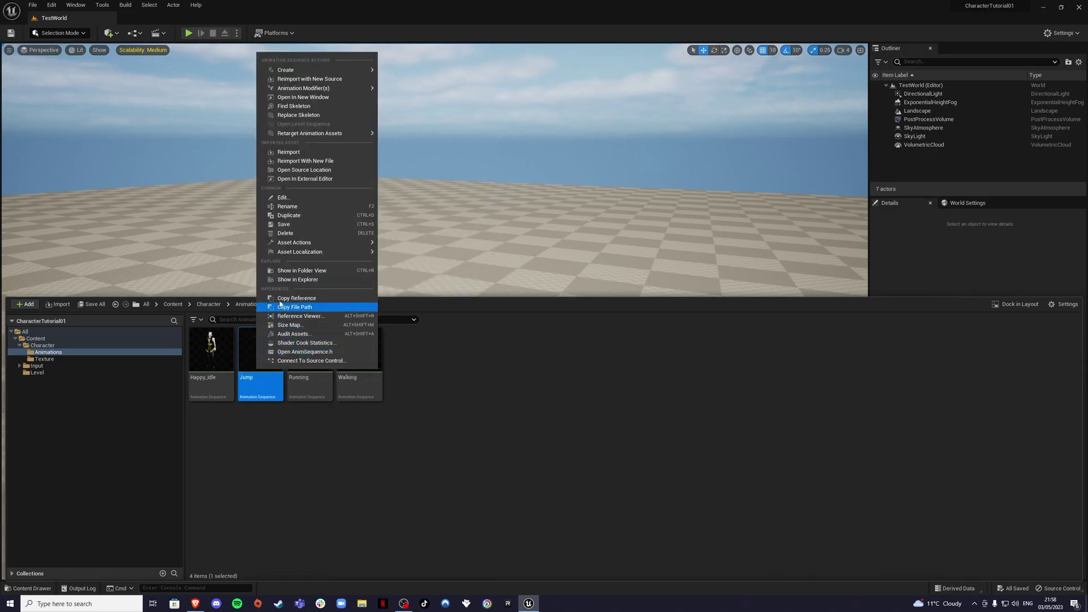
left_click(289, 215)
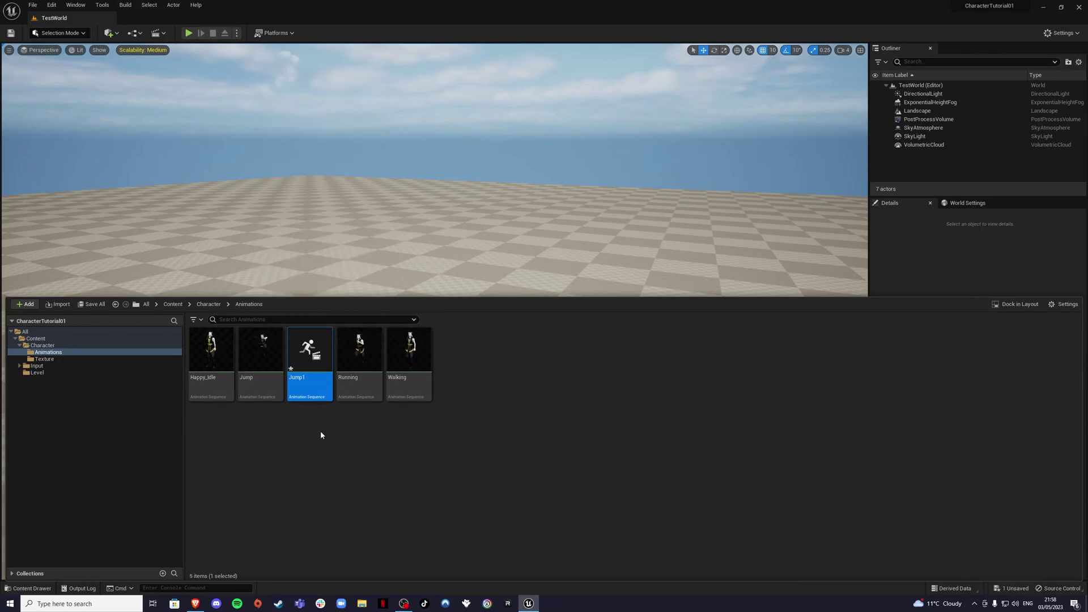
right_click(306, 354)
left_click(340, 211)
key("Return")
- Rename the Jump animation to JumpUp
right_click(260, 364)
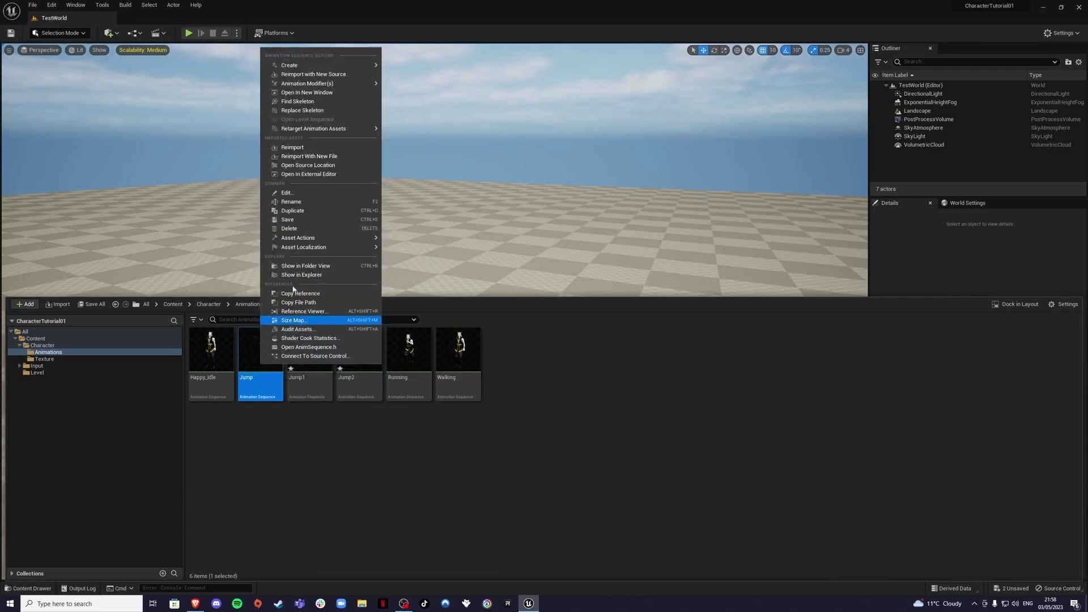
left_click(306, 202)
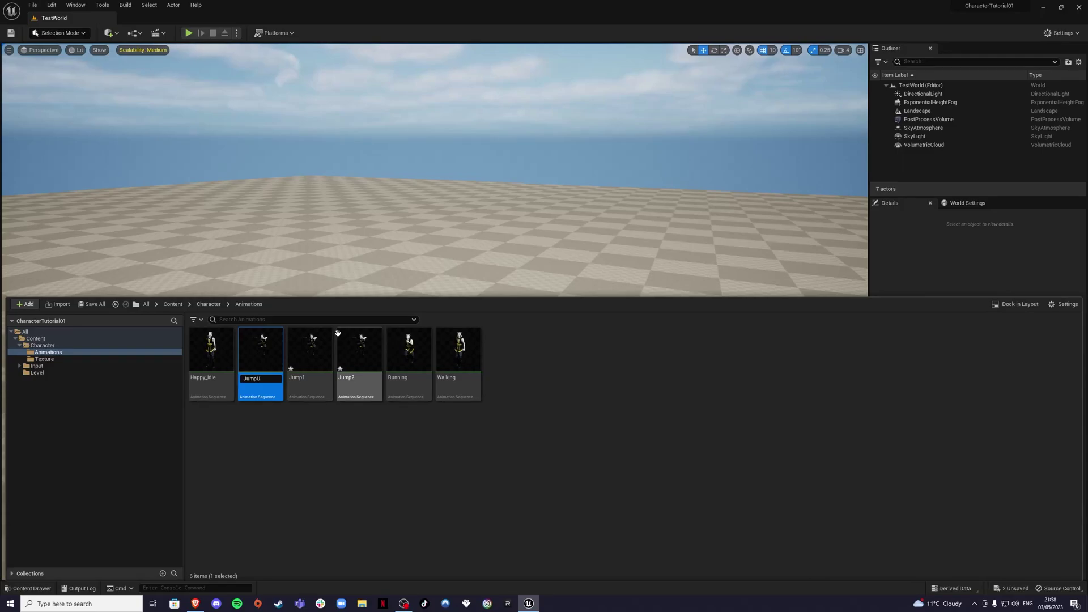
type("Up")
key("Return")
- Rename Jump2 to JumpIdle and the remaining copy to JumpDown
left_click(262, 387)
right_click(312, 362)
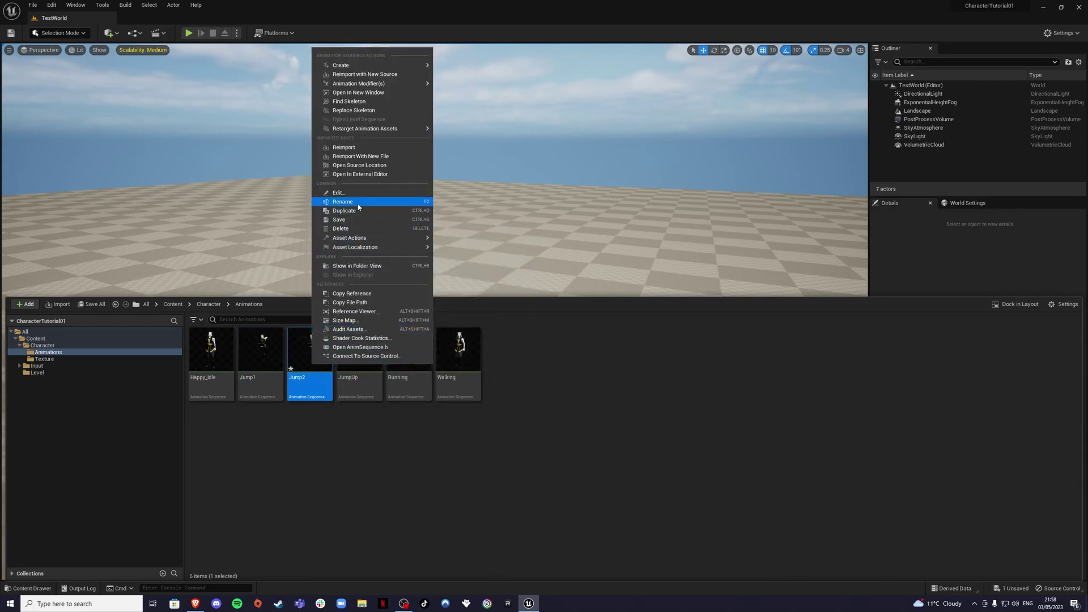
left_click(343, 202)
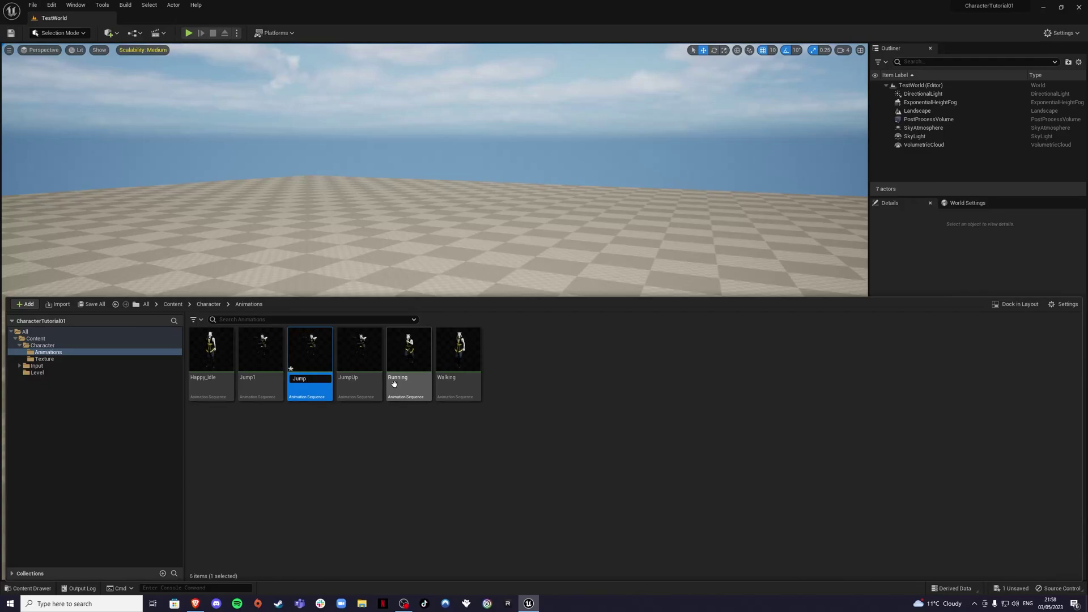
type("JumpIdle")
key("Return")
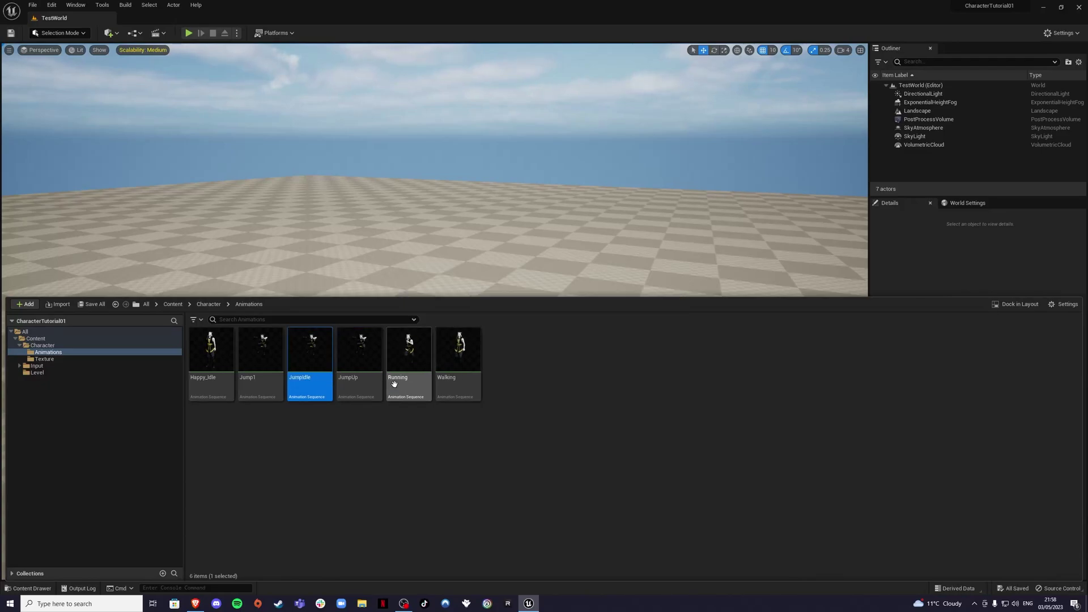
right_click(364, 356)
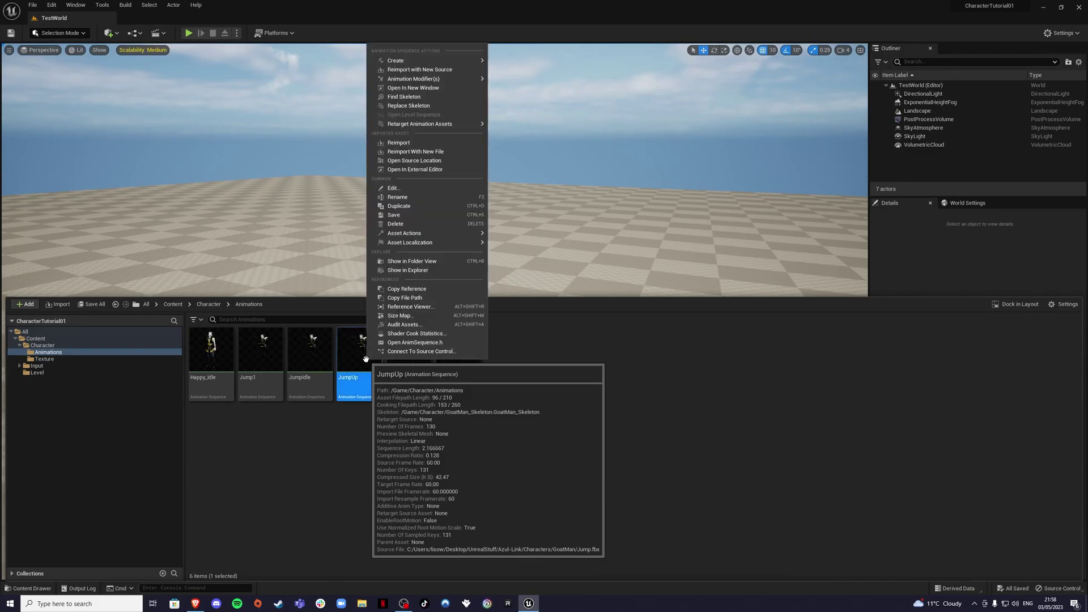
left_click(410, 198)
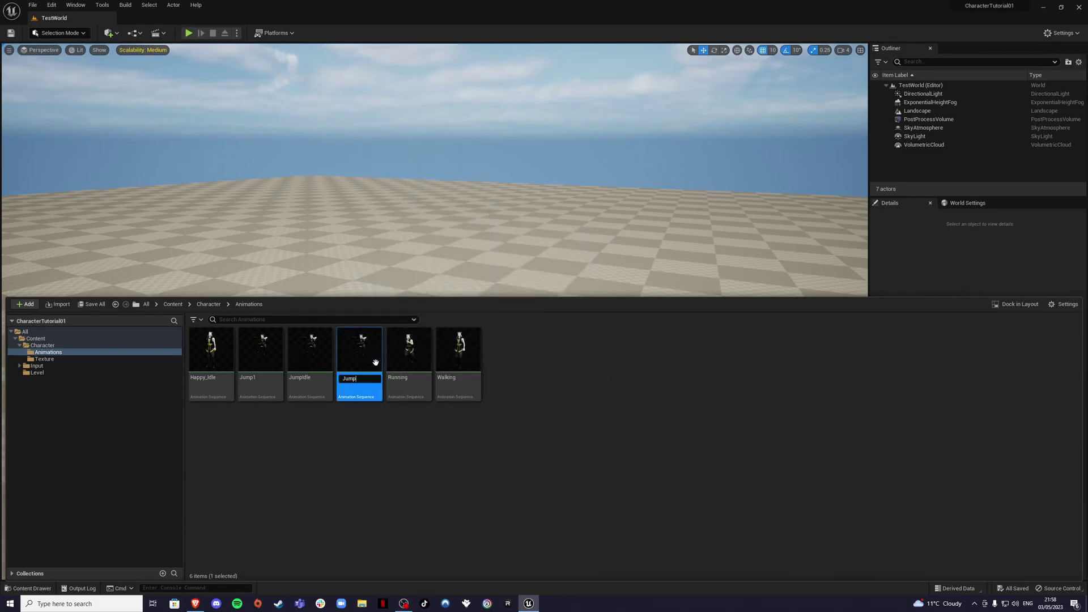
key("Return")
left_click(315, 478)
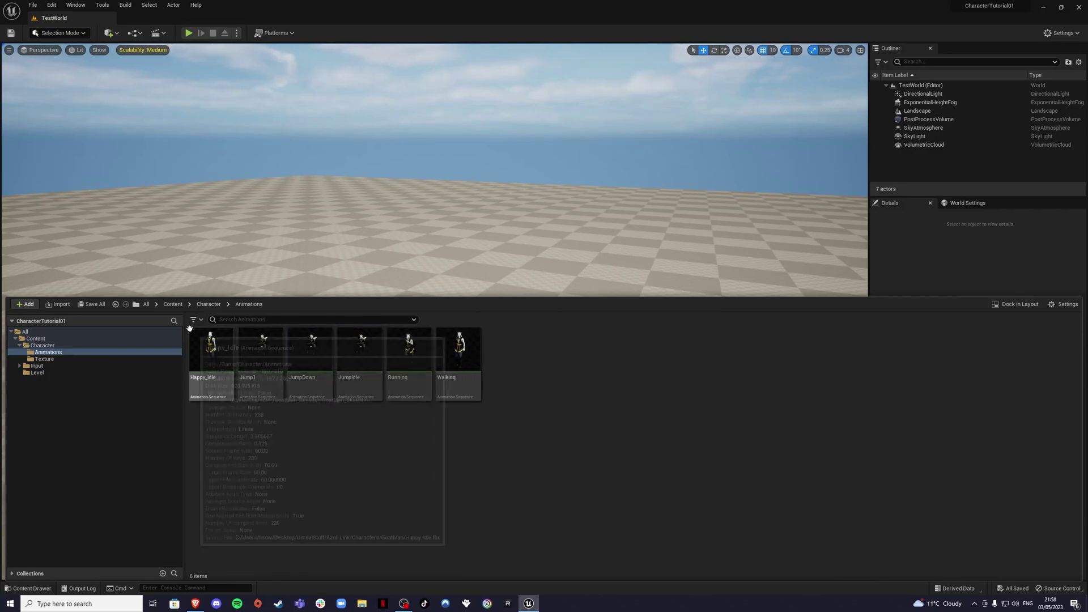
- Return to the Character folder and open the BP_Character blueprint
left_click(207, 304)
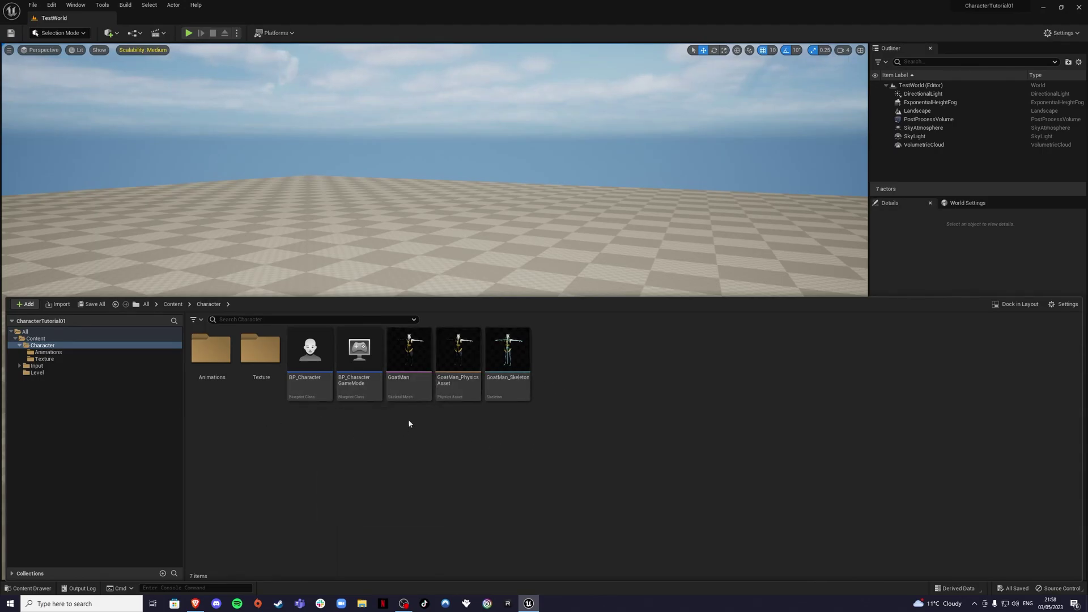
mouse_move(410, 384)
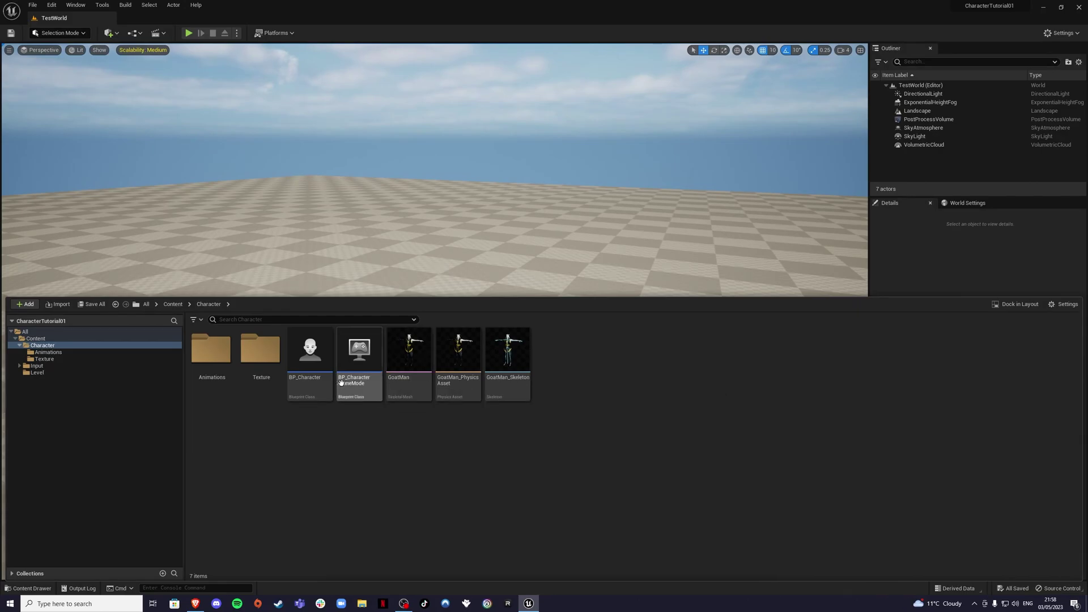
double_click(309, 362)
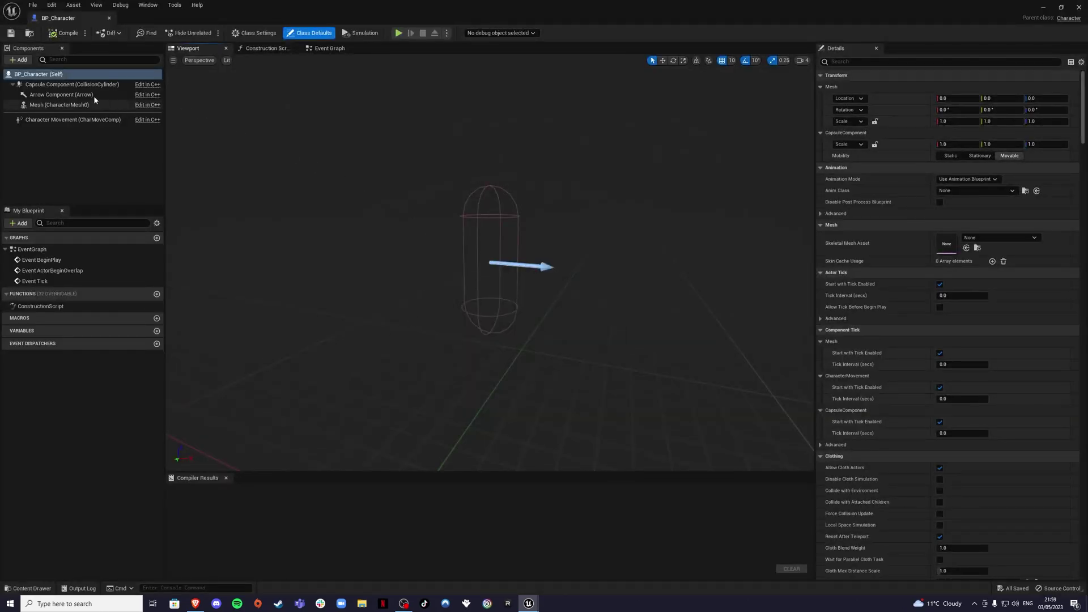
- Give the Mesh component the GoatMan skeletal mesh at Location Z -85, Rotation Z -90, then compile
left_click(44, 104)
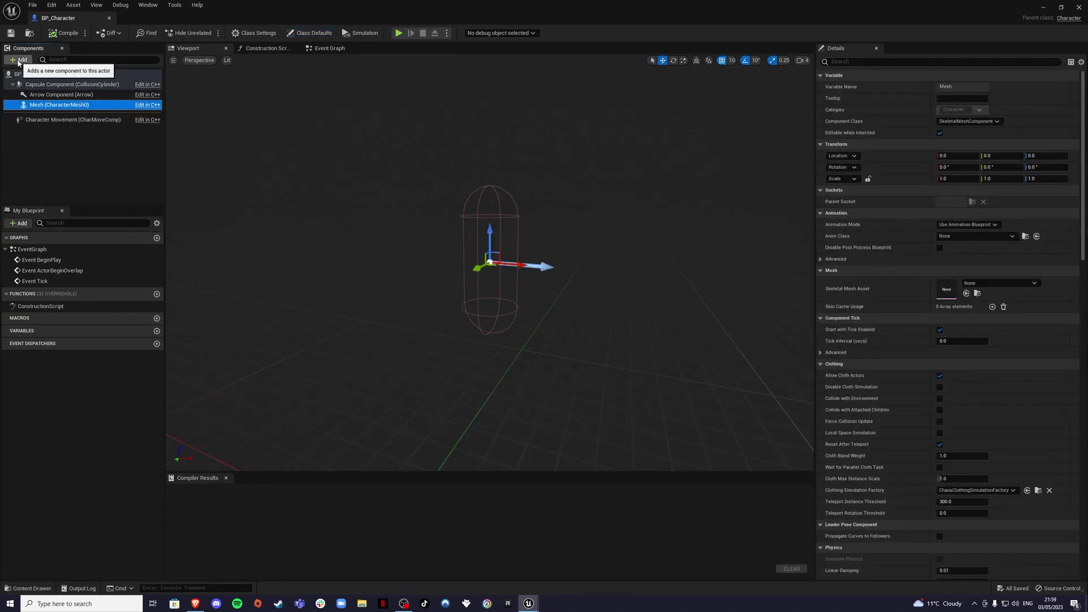
left_click(977, 293)
left_click(978, 317)
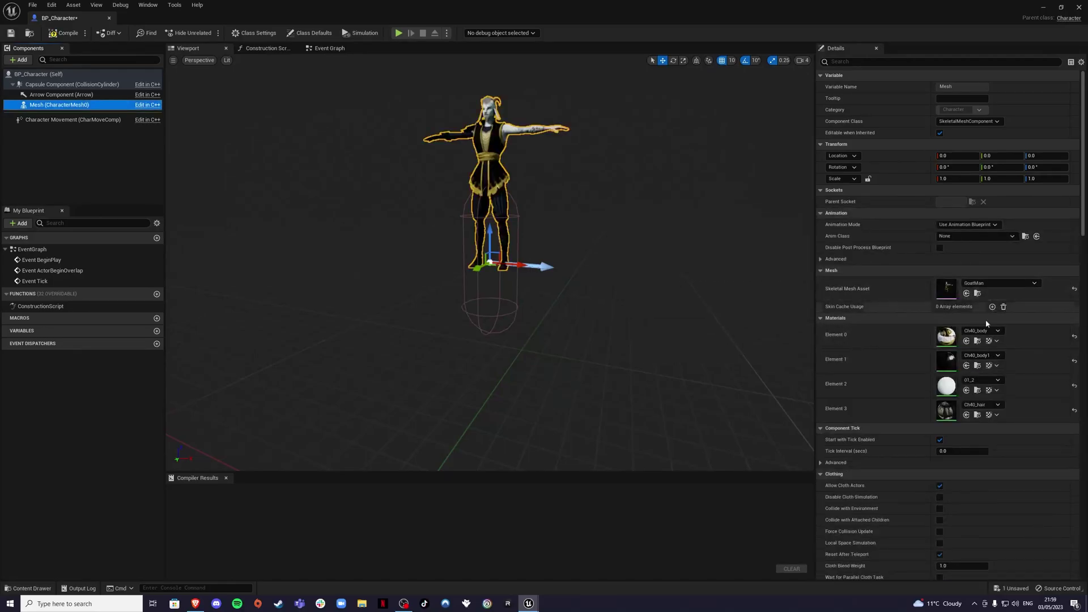
left_click(1046, 156)
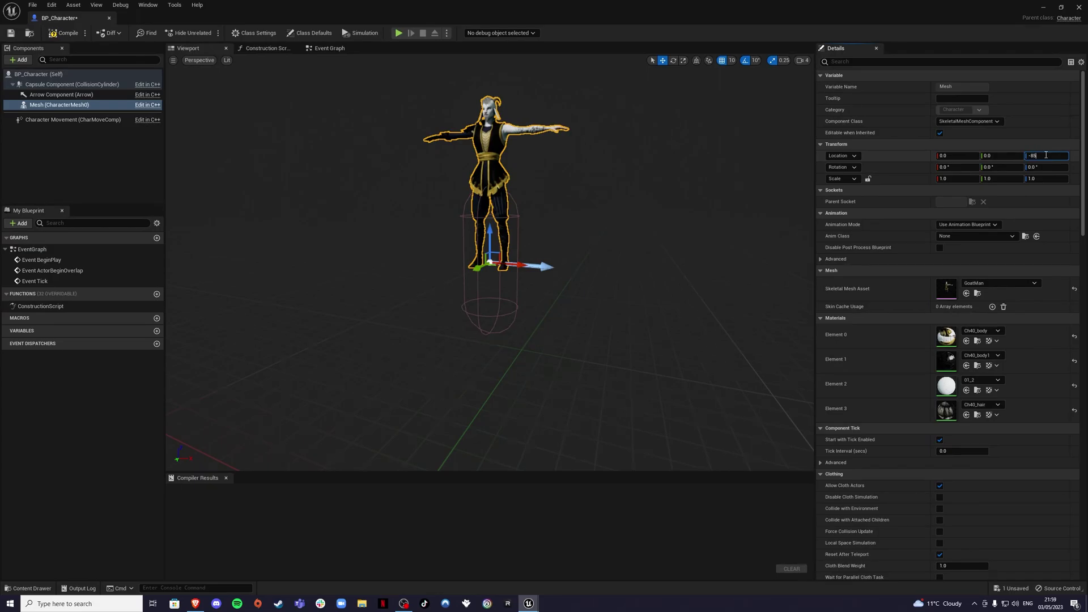
key("Return")
left_click(1042, 167)
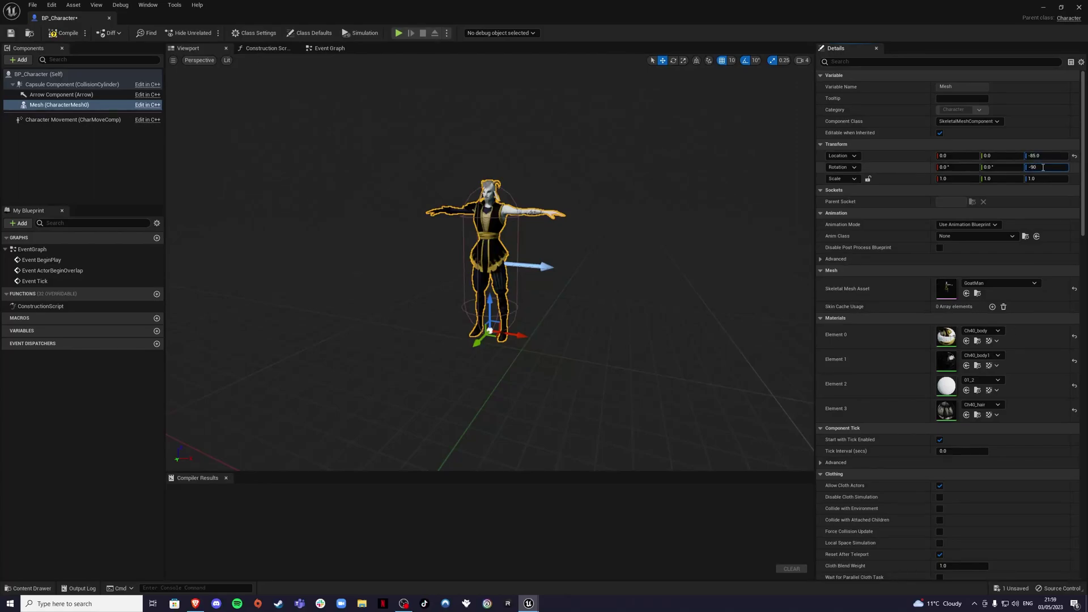
type("-90")
key("Return")
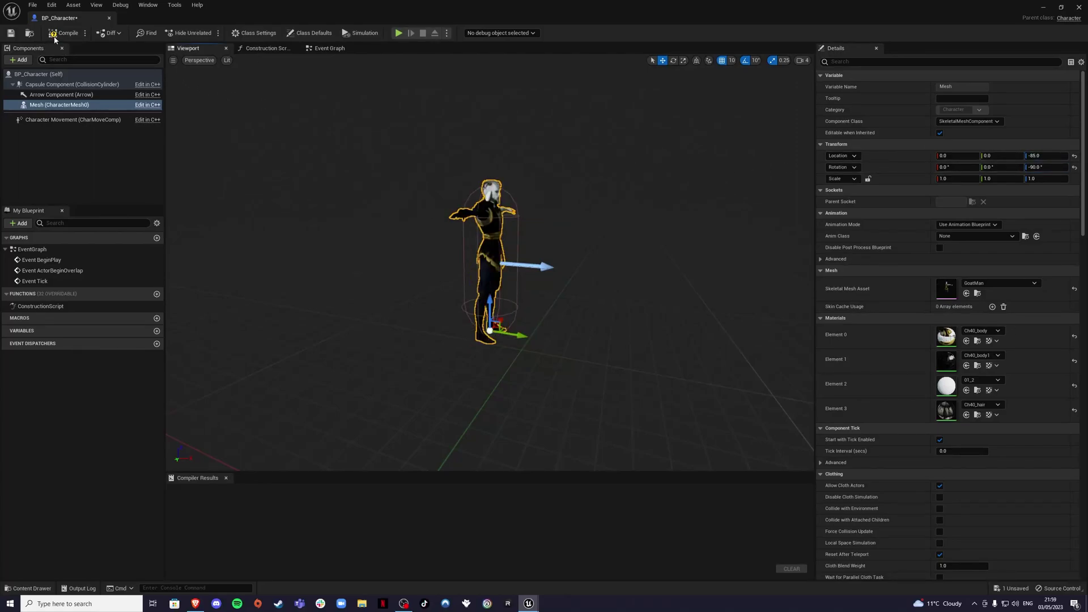
left_click(56, 34)
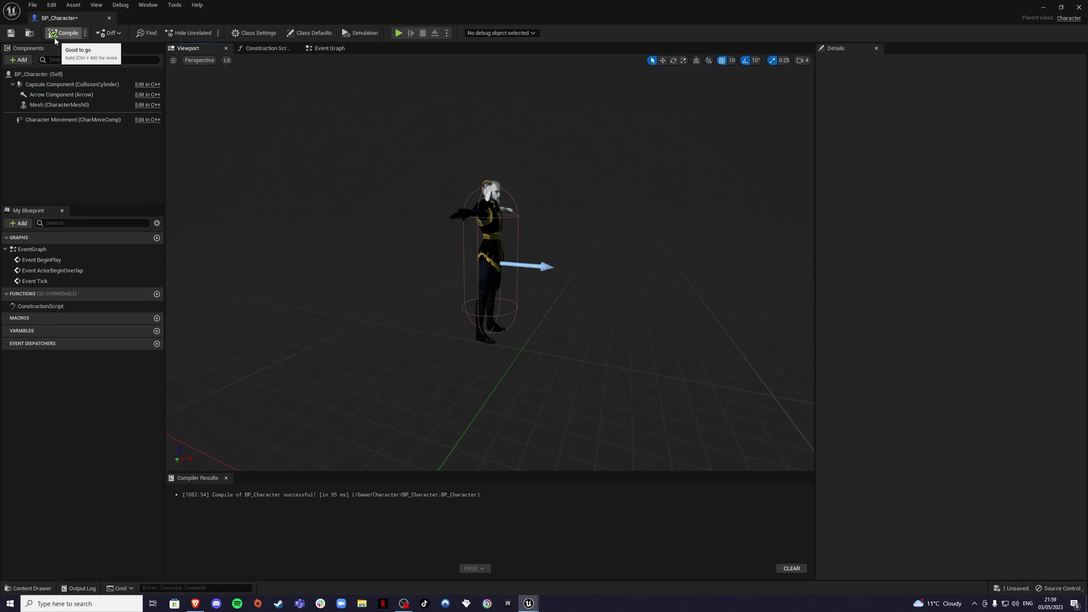
left_click(23, 76)
- Filter the class defaults for 'pawn' and uncheck Use Controller Rotation Yaw
left_click(864, 63)
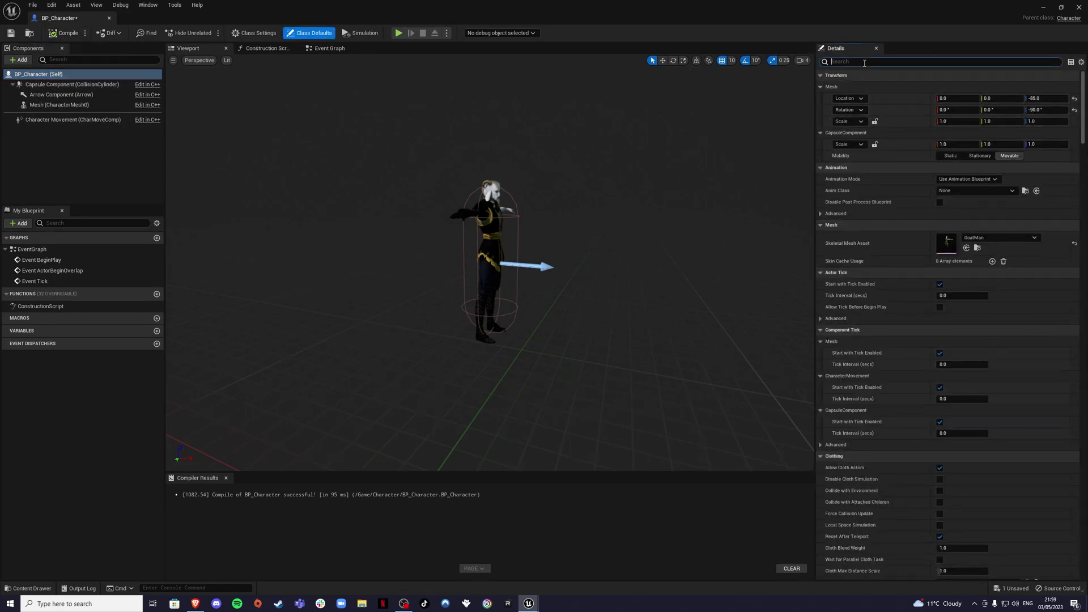
type("orient")
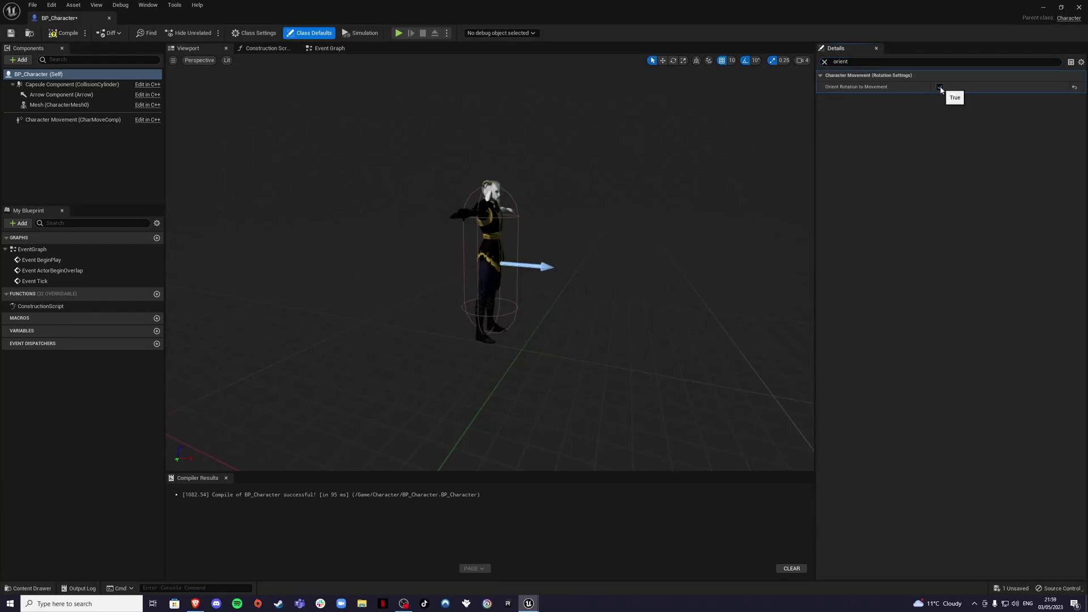
left_click(824, 62)
type("pawn")
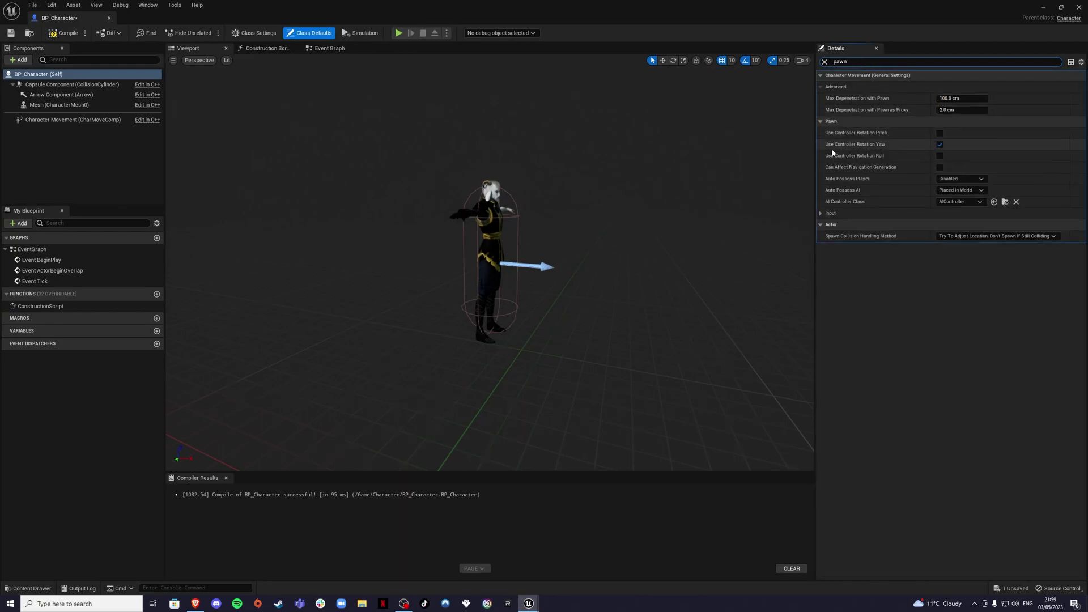
left_click(939, 144)
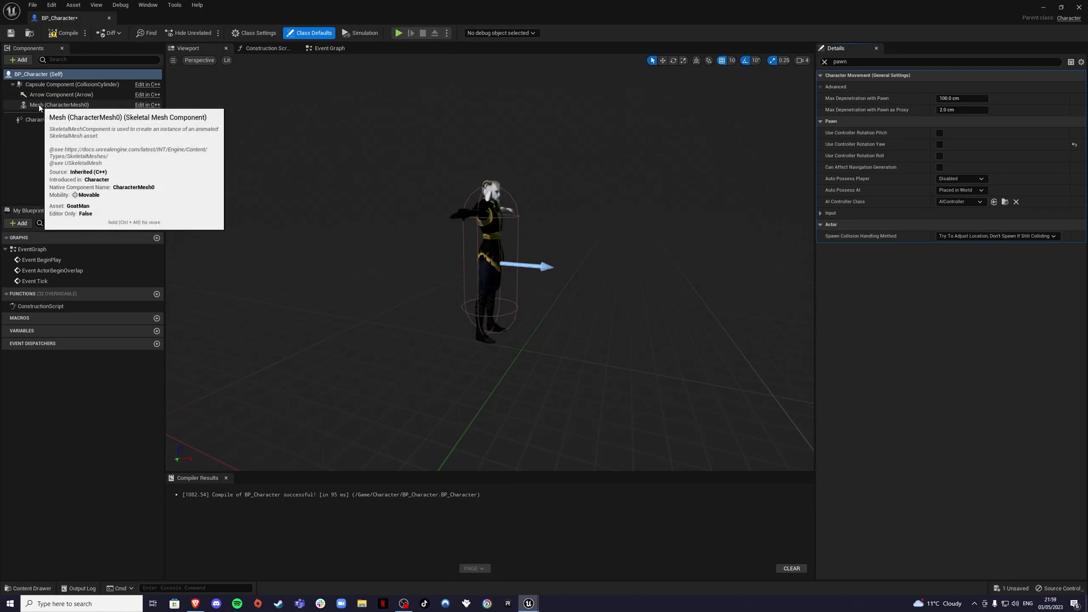
left_click(19, 60)
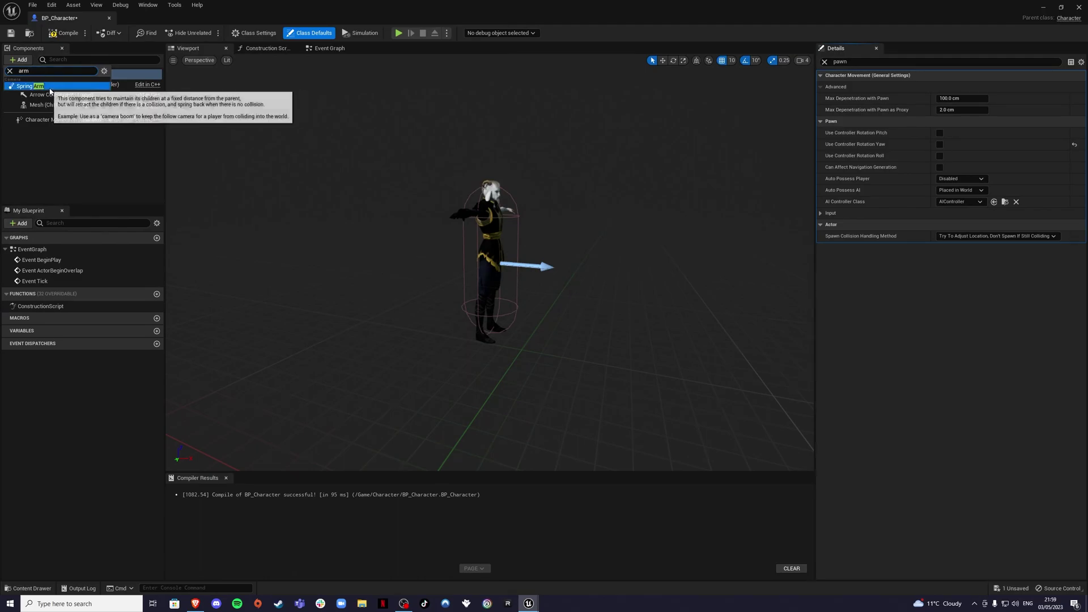
- Add a SpringArm with a Camera under it and raise the spring arm about 70 units
left_click(50, 91)
key("Return")
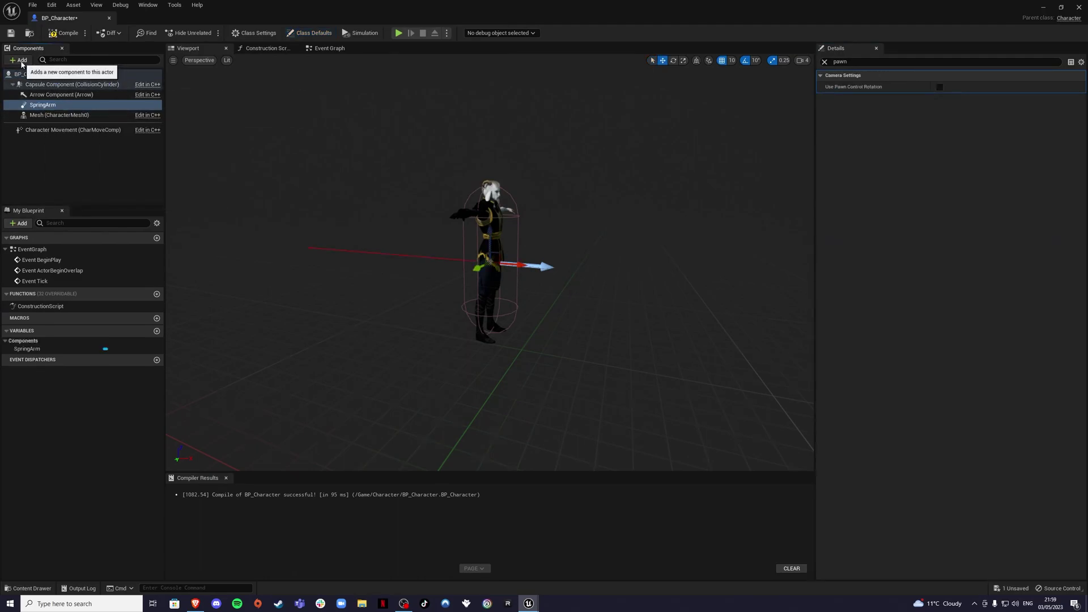
left_click(26, 61)
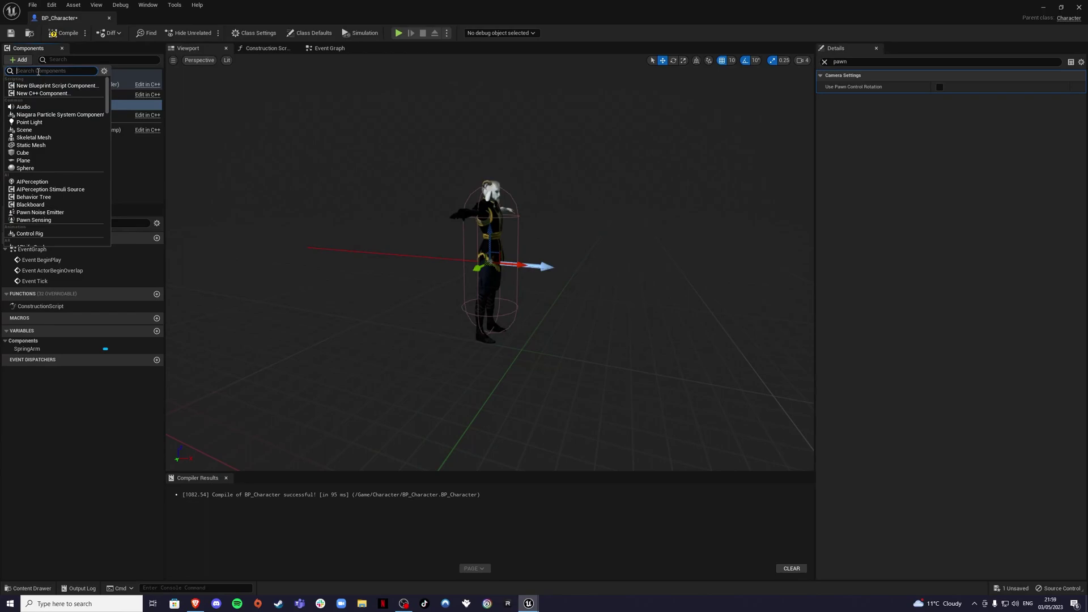
type("cam")
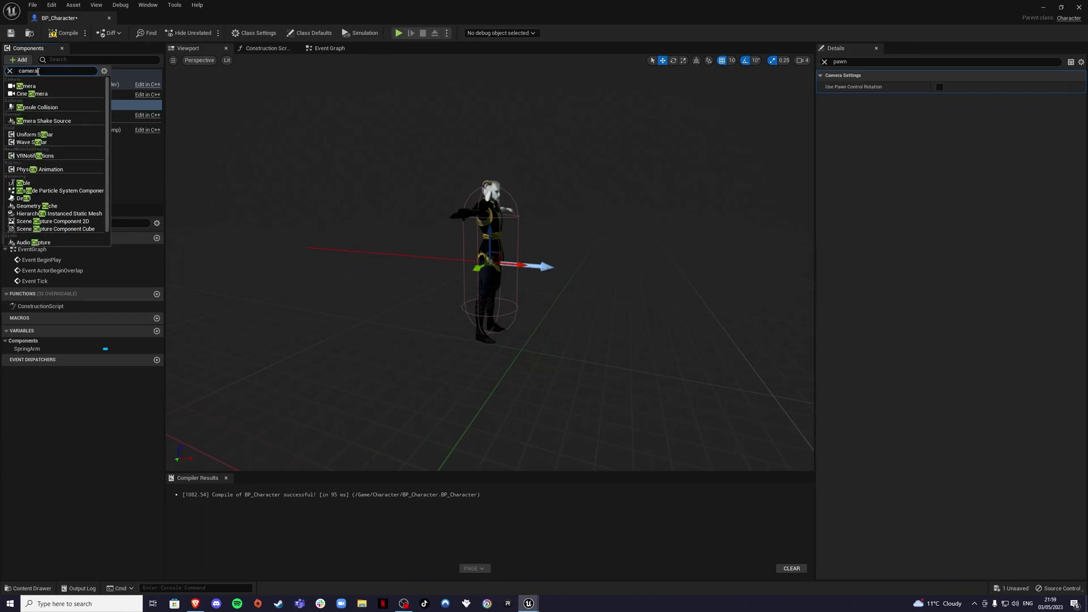
type("era")
left_click(34, 85)
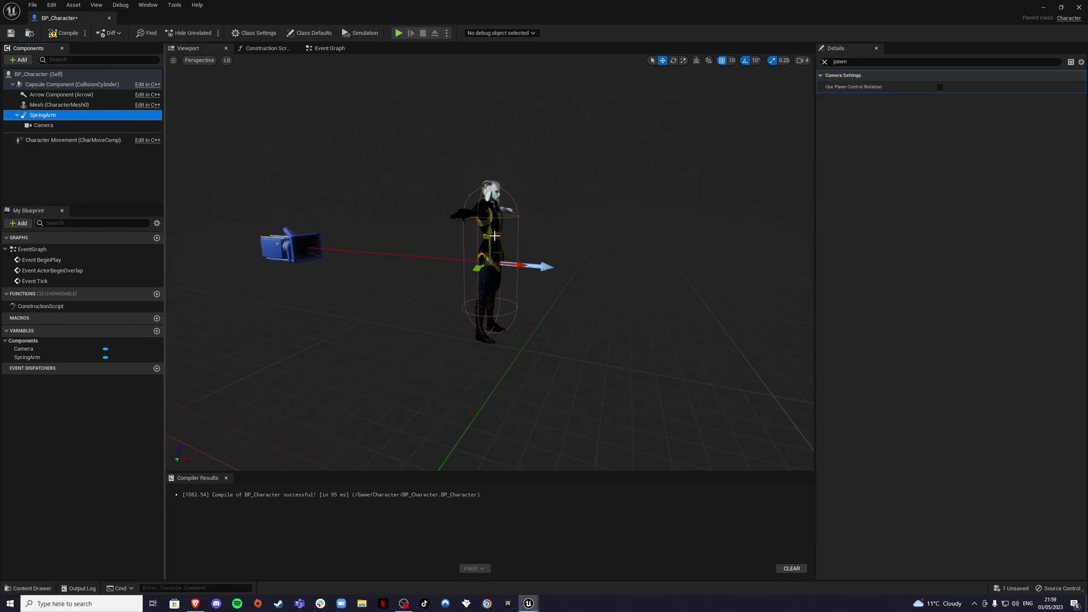
left_click_drag(490, 235, 492, 172)
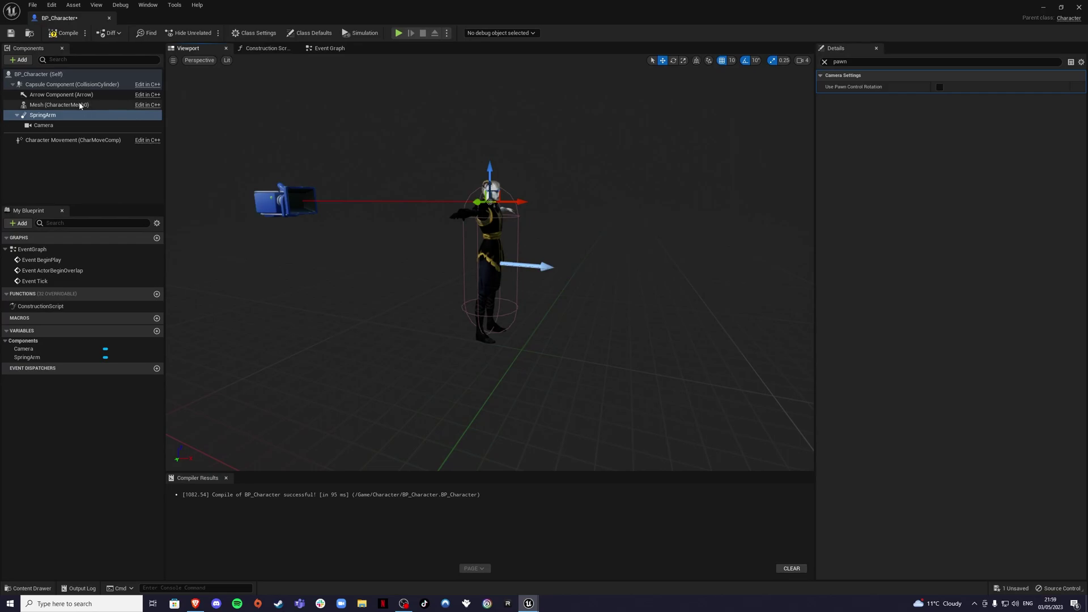
left_click(60, 105)
left_click(108, 115)
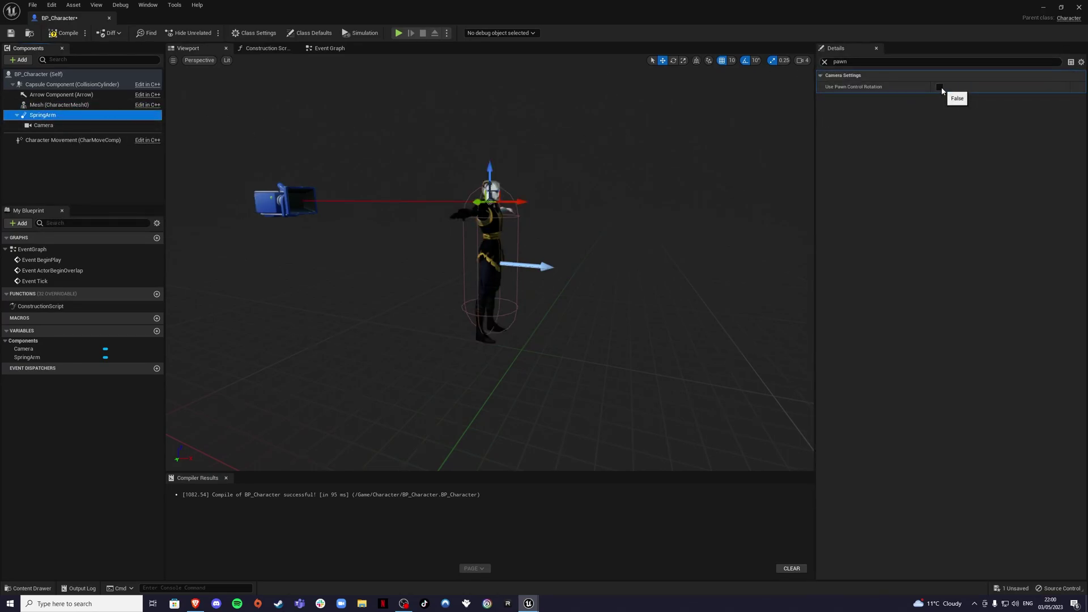
left_click(43, 126)
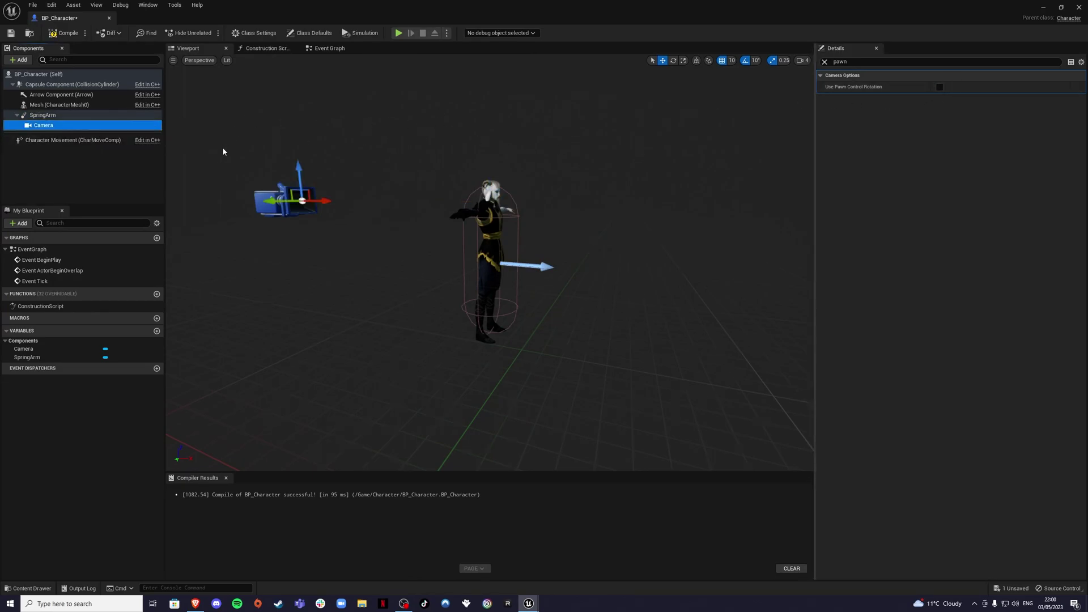
left_click(294, 101)
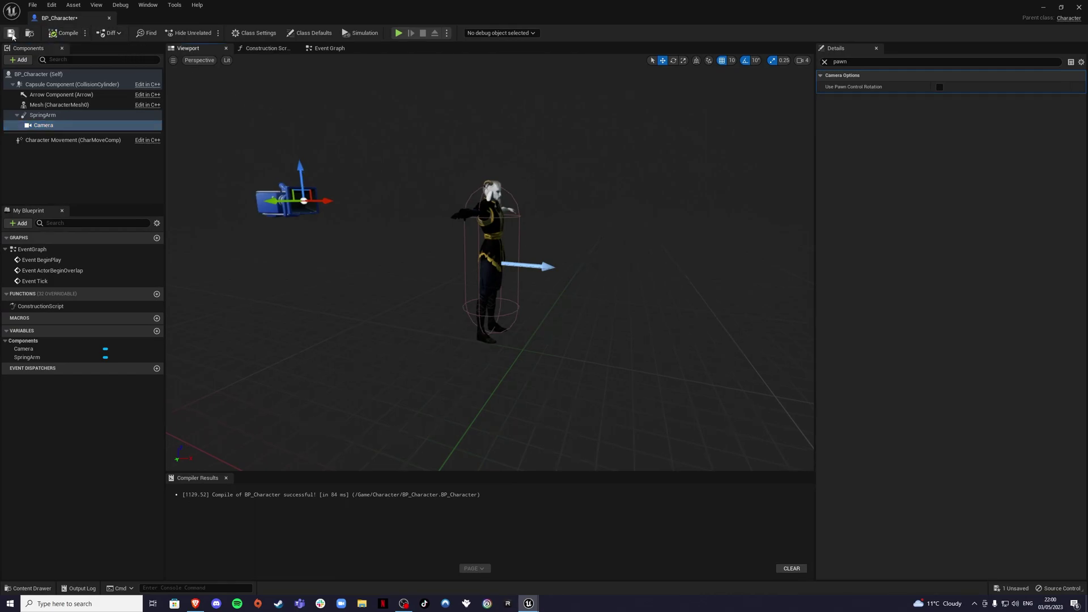
- In the Event Graph, delete the unused ActorBeginOverlap and Tick nodes
left_click(325, 50)
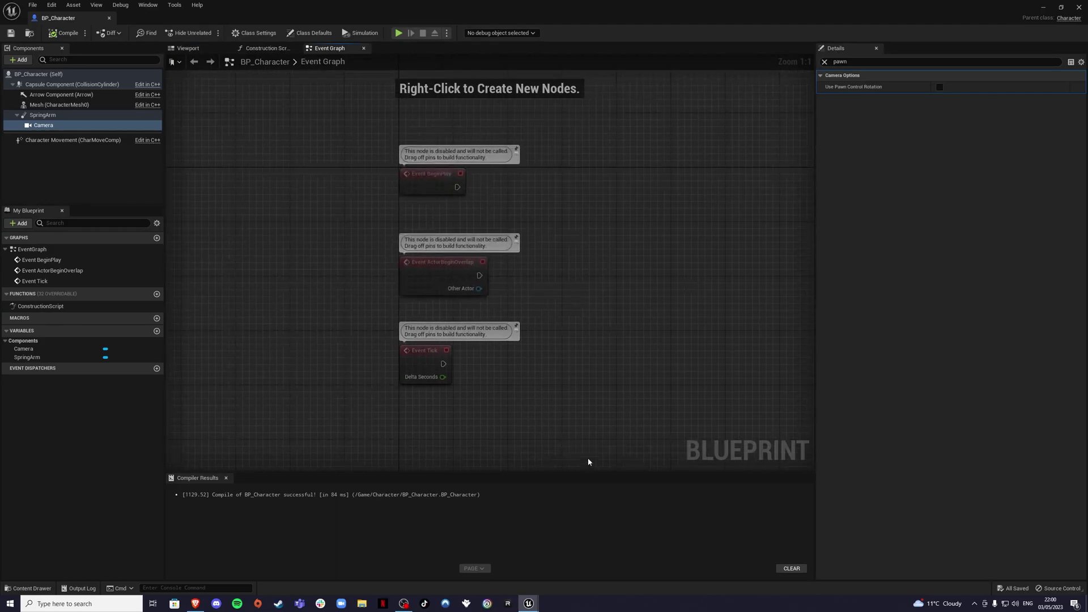
left_click_drag(577, 425, 318, 236)
key("Delete")
right_click_drag(476, 238, 408, 314)
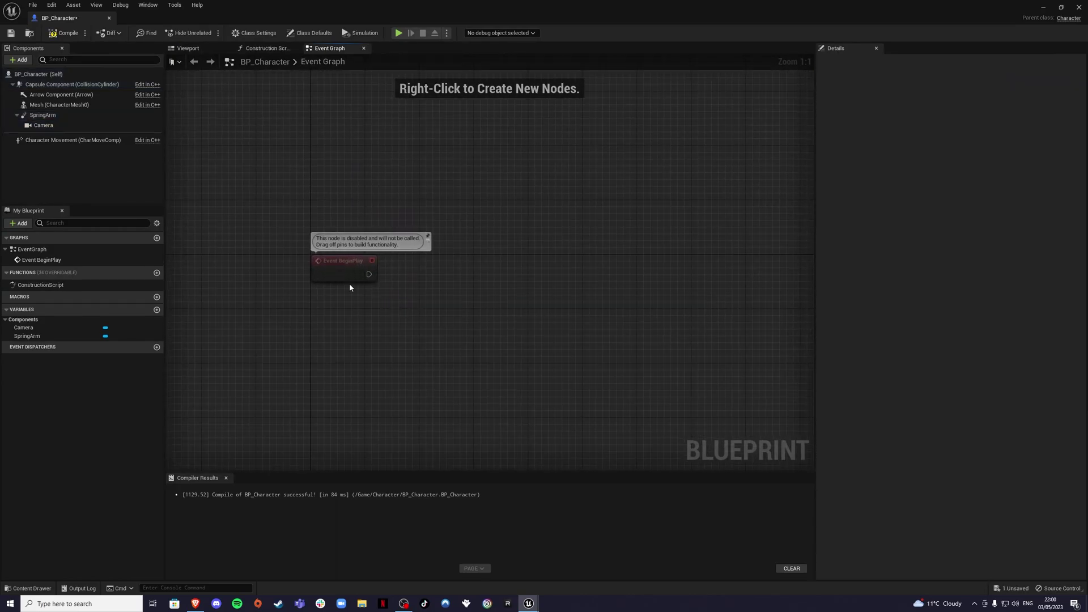
- After BeginPlay, add a Cast To PlayerController node fed by Get Controller
left_click_drag(369, 274, 436, 276)
type("cast")
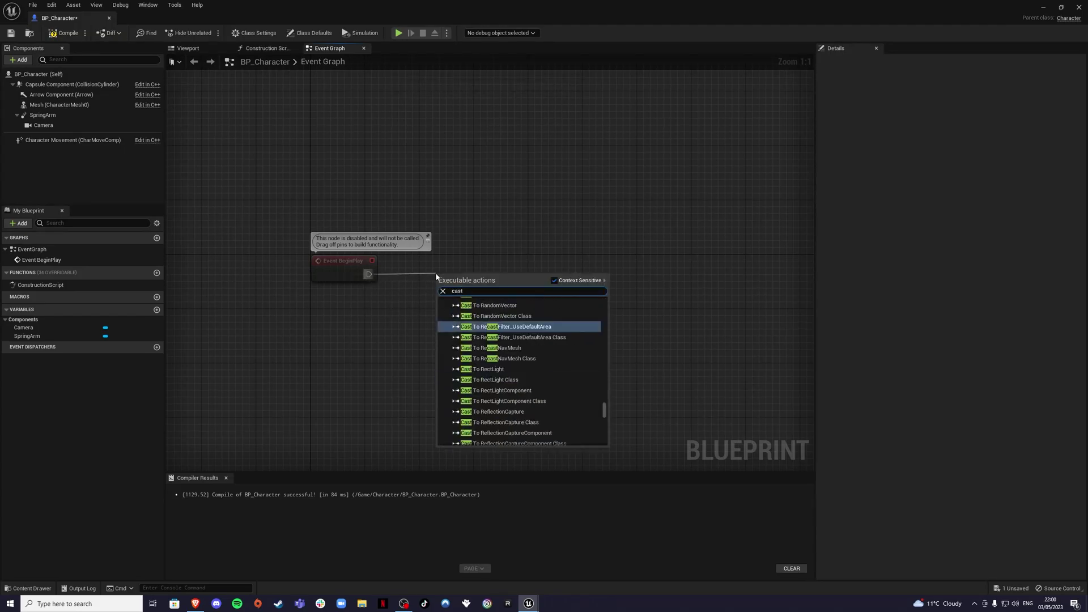
type(" to player cont")
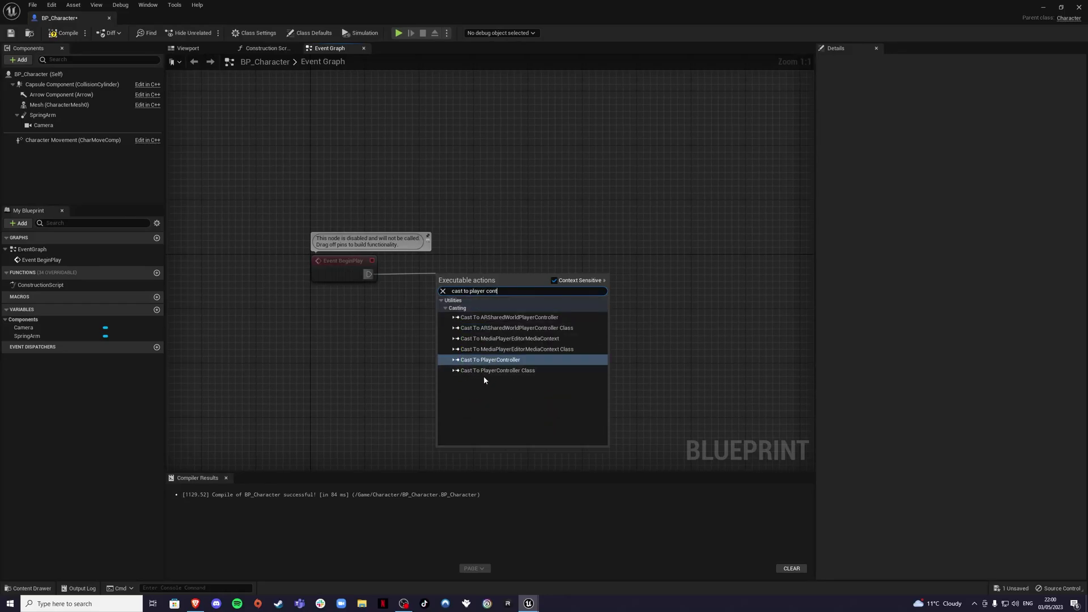
left_click(488, 359)
left_click_drag(430, 287, 365, 325)
type("get cont")
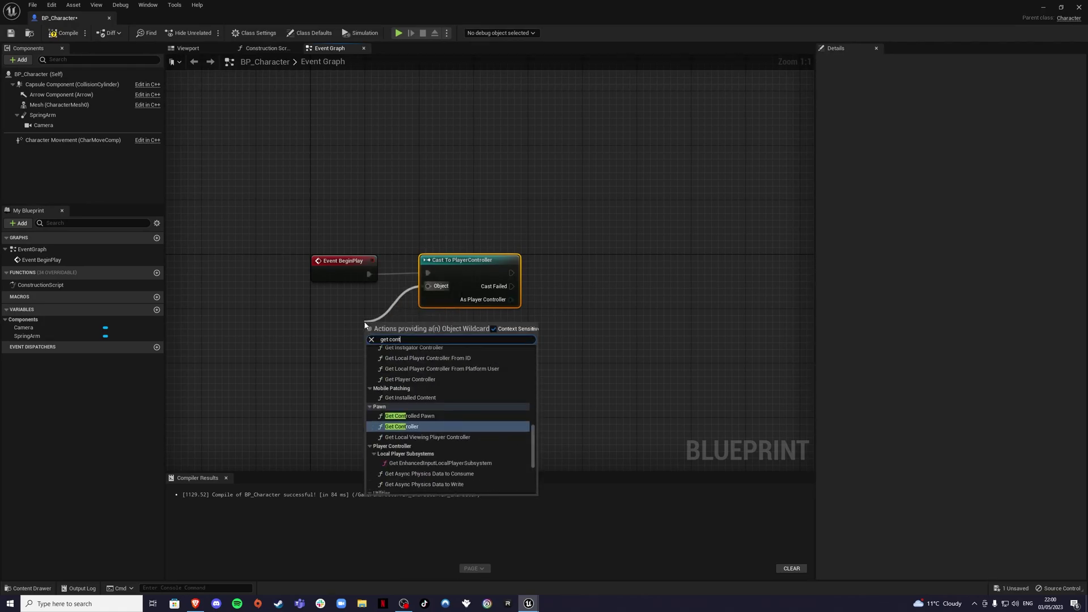
type("r")
left_click(401, 390)
left_click_drag(430, 318, 363, 303)
right_click_drag(522, 345, 350, 369)
- Add the Enhanced Input Local Player Subsystem node and an Is Valid check on it
left_click_drag(347, 328, 420, 313)
type("enh")
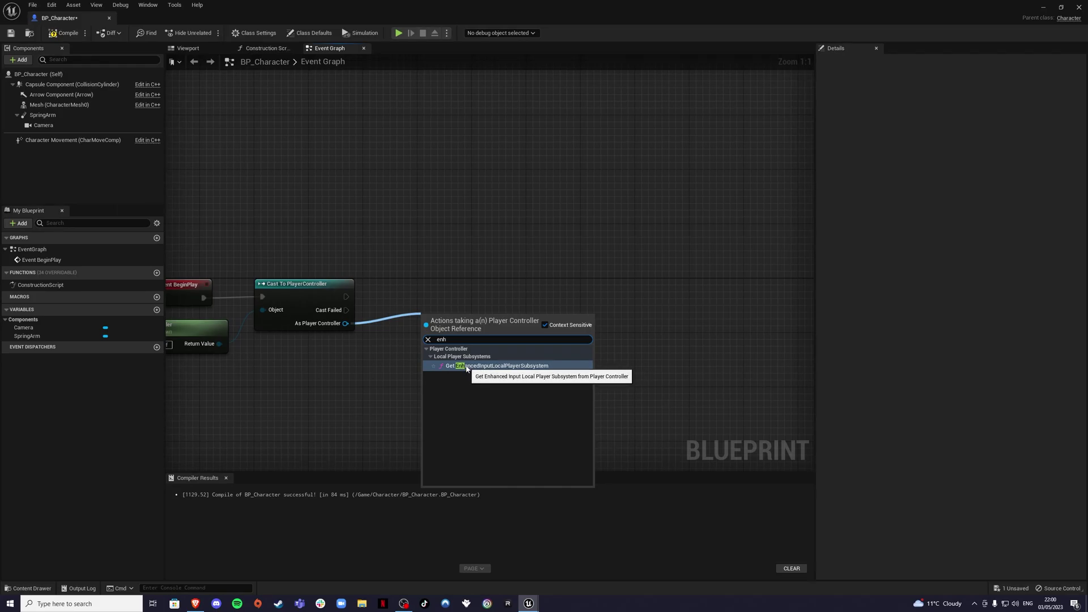
left_click(466, 366)
right_click_drag(462, 285, 428, 269)
left_click_drag(283, 277, 405, 279)
type("is valid")
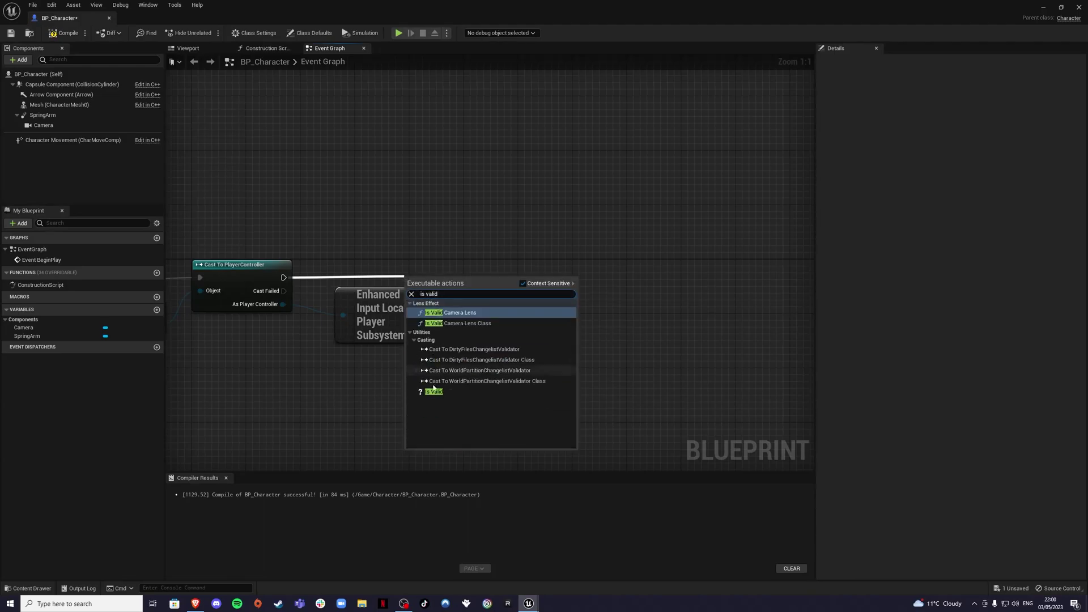
left_click(433, 392)
left_click_drag(422, 315, 468, 301)
right_click_drag(497, 341, 442, 324)
left_click(374, 325)
- Add an Add Mapping Context node using IMC on Is Valid, then compile and save
left_click_drag(330, 303, 416, 321)
type("add map")
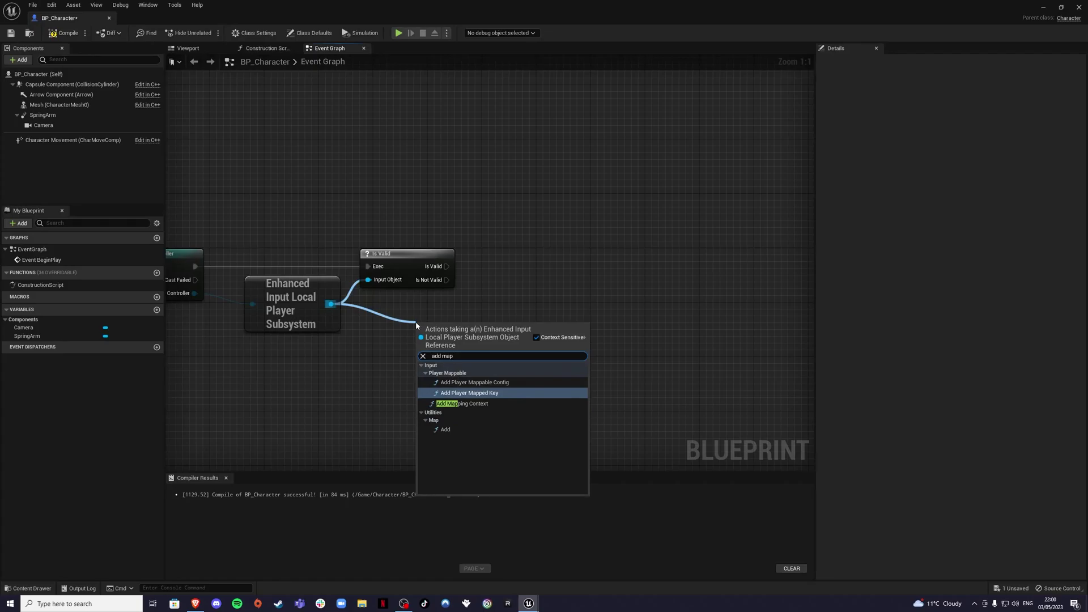
left_click(462, 403)
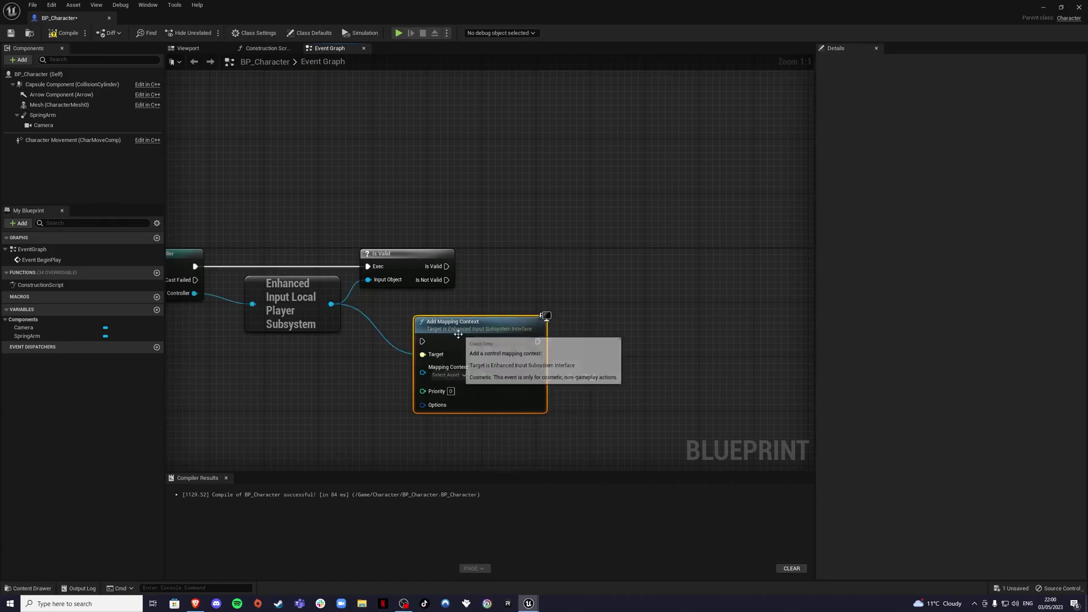
left_click_drag(462, 334, 529, 268)
left_click_drag(446, 267, 522, 266)
left_click(514, 300)
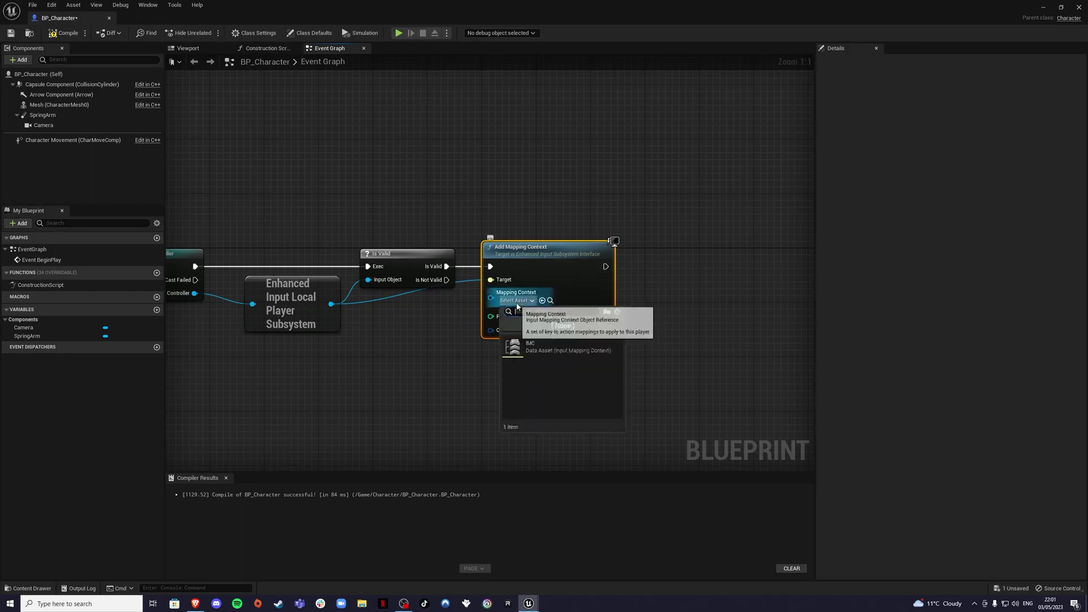
left_click(513, 346)
right_click_drag(551, 345, 646, 345)
left_click(64, 32)
left_click(11, 33)
- Wrap the six BeginPlay setup nodes in a comment titled 'Player Movement'
right_click_drag(282, 205, 352, 187)
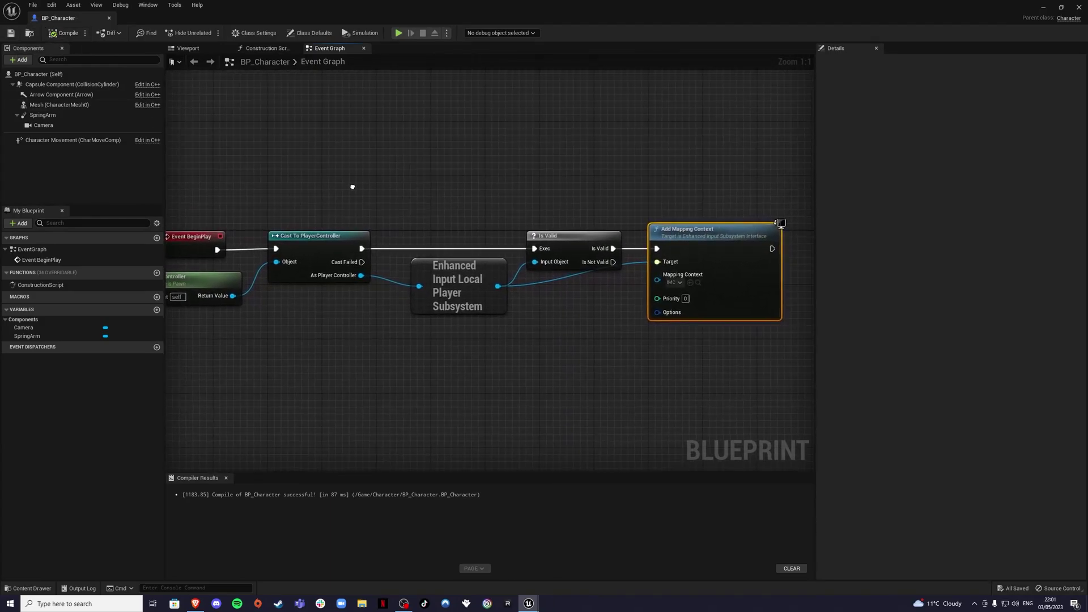
scroll(352, 187, "down", 1)
left_click_drag(194, 175, 709, 352)
key("c")
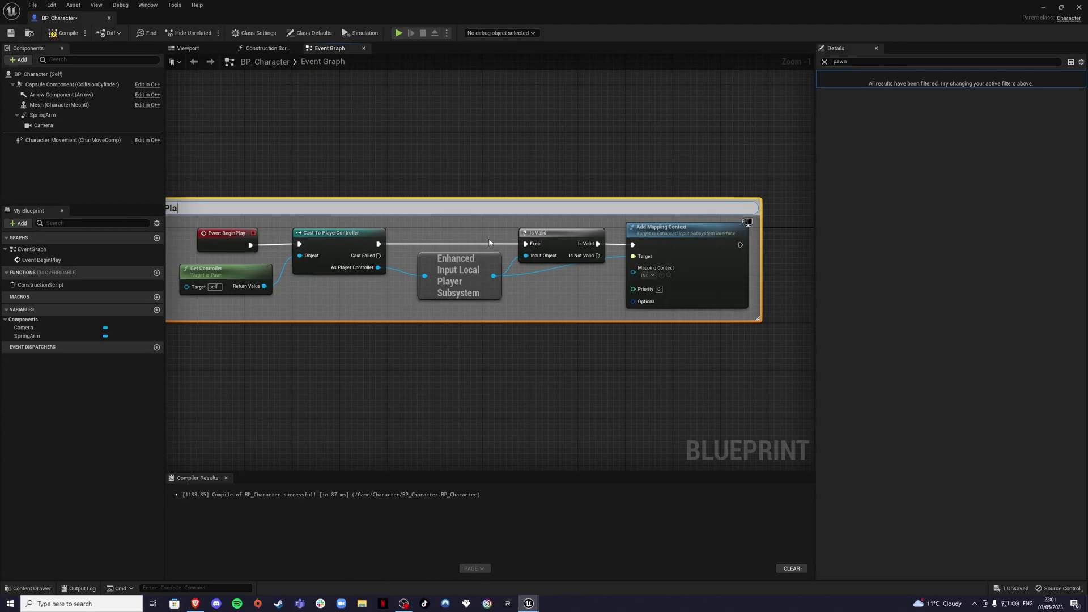
type("Player Movement")
key("Return")
- Add an IA_Jump Enhanced Input event node below the Player Movement comment
left_click(452, 176)
right_click_drag(389, 172, 502, 148)
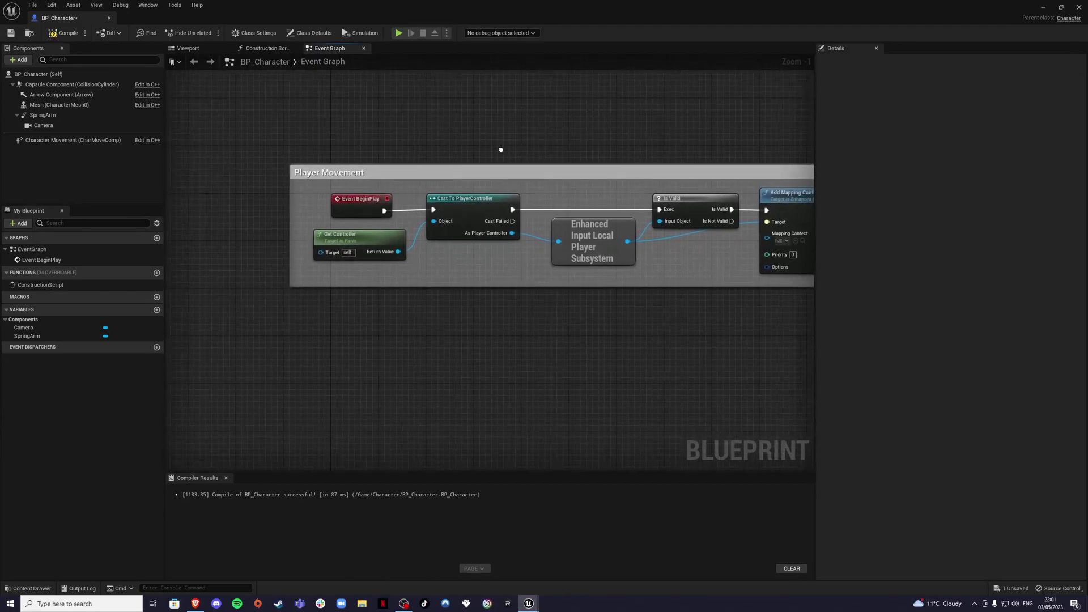
right_click_drag(474, 364, 462, 254)
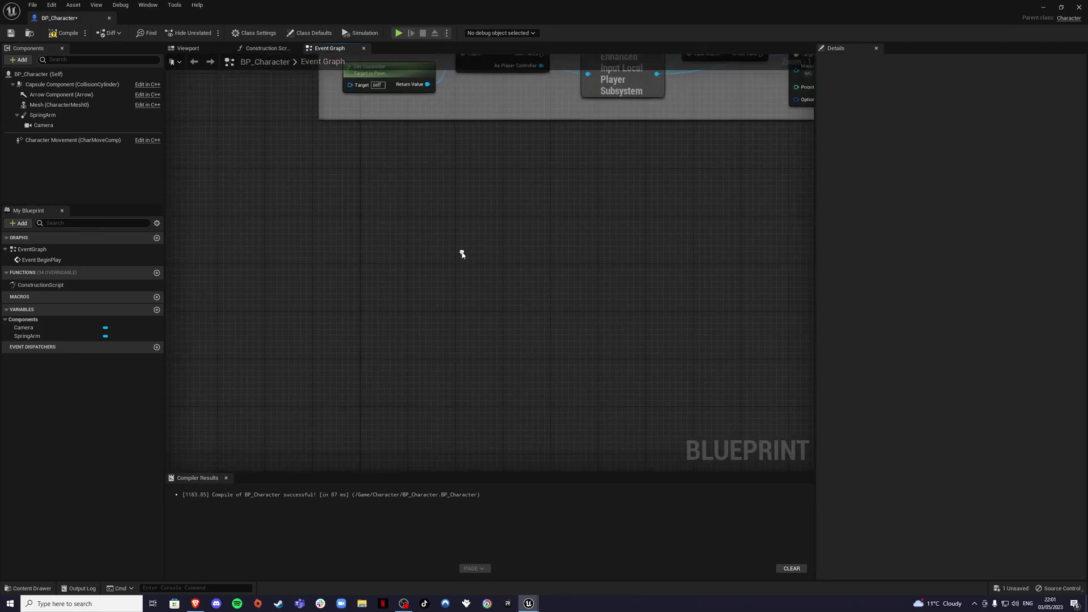
right_click(387, 297)
type("ia_")
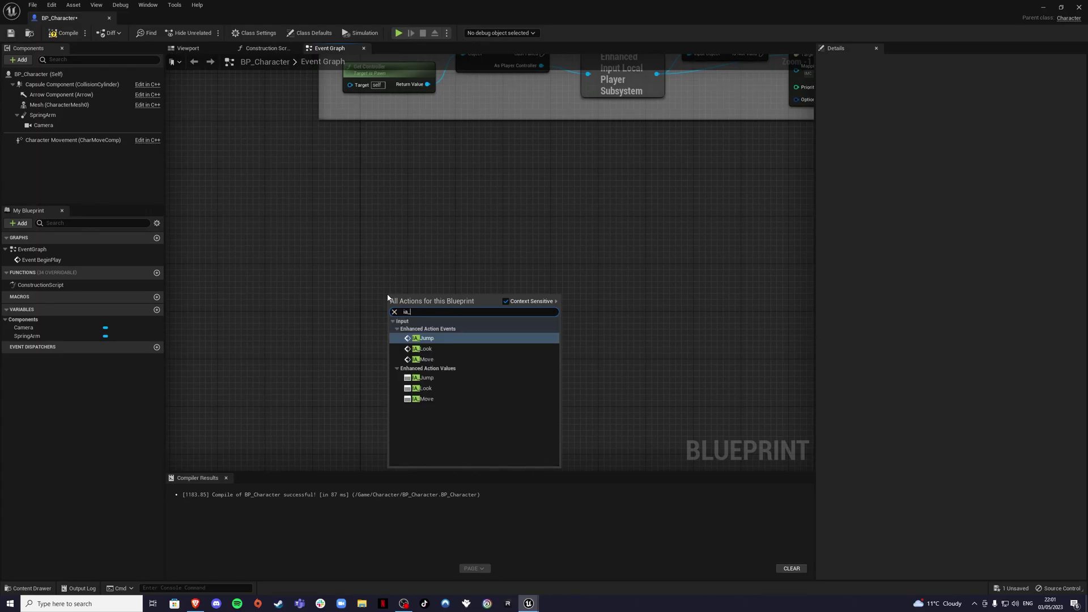
left_click(425, 338)
- Add the IA_Look and IA_Move Enhanced Input event nodes
right_click(533, 304)
type("ia_")
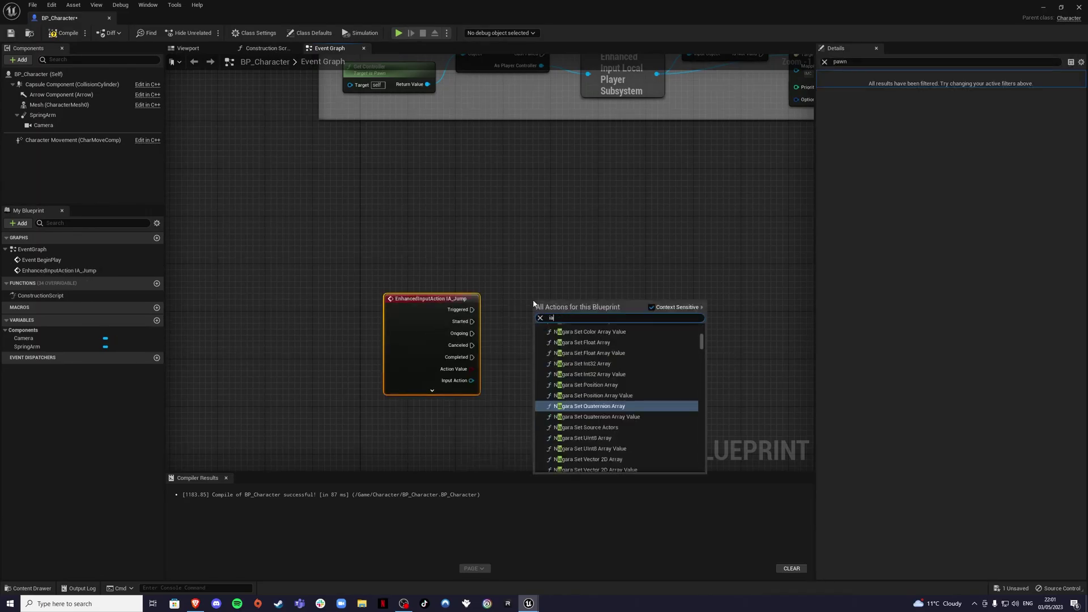
left_click(568, 355)
right_click_drag(564, 248, 536, 311)
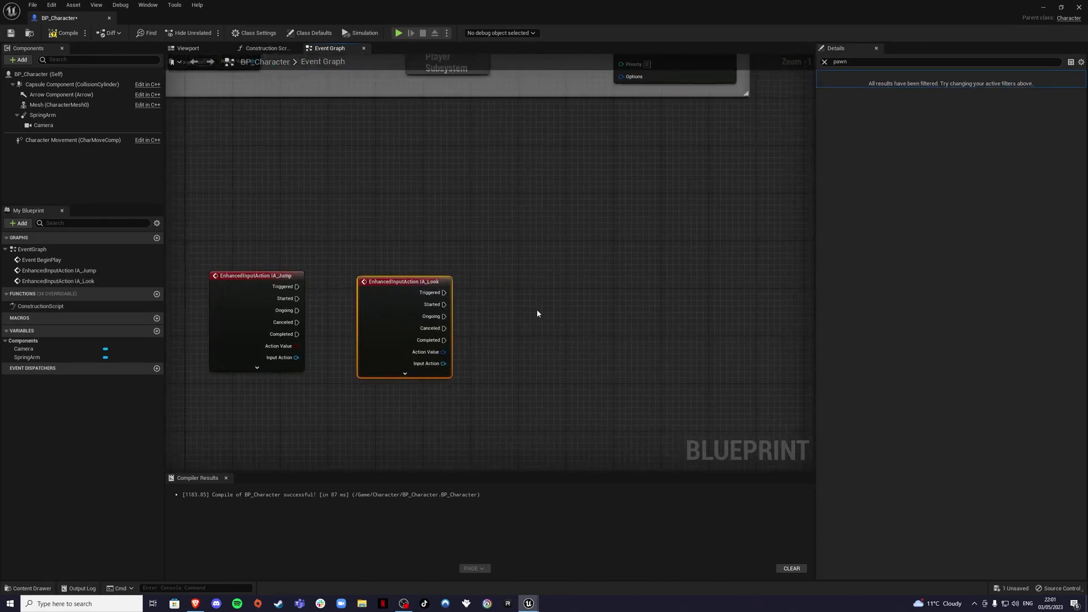
right_click(537, 311)
type("ia_m")
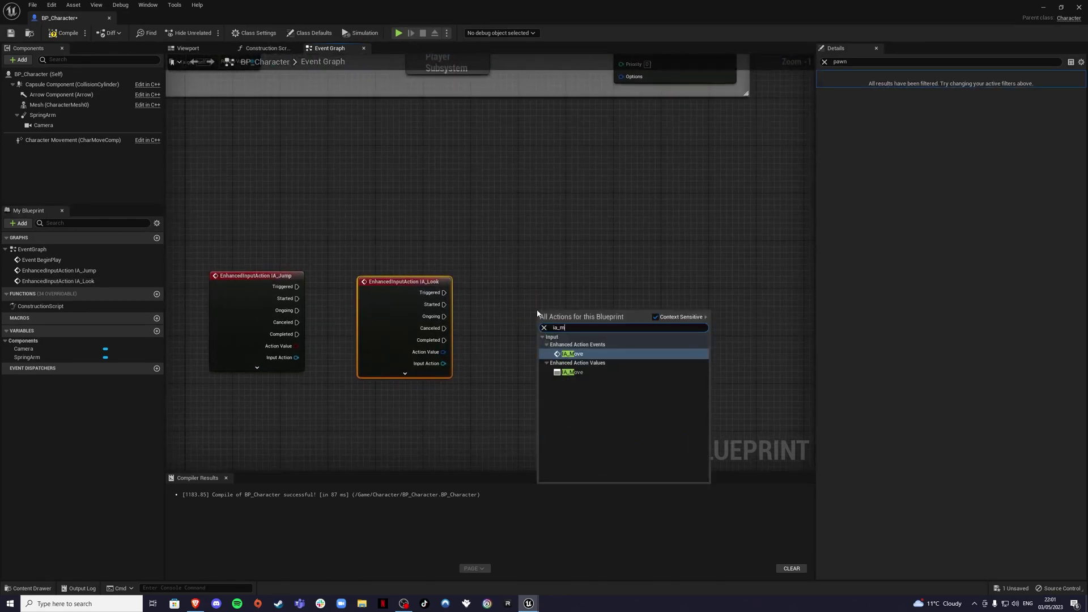
left_click(572, 354)
- Move the IA_Look and IA_Move nodes down and to the left
right_click_drag(561, 345, 609, 353)
left_click_drag(610, 321, 549, 300)
right_click_drag(549, 301, 485, 233)
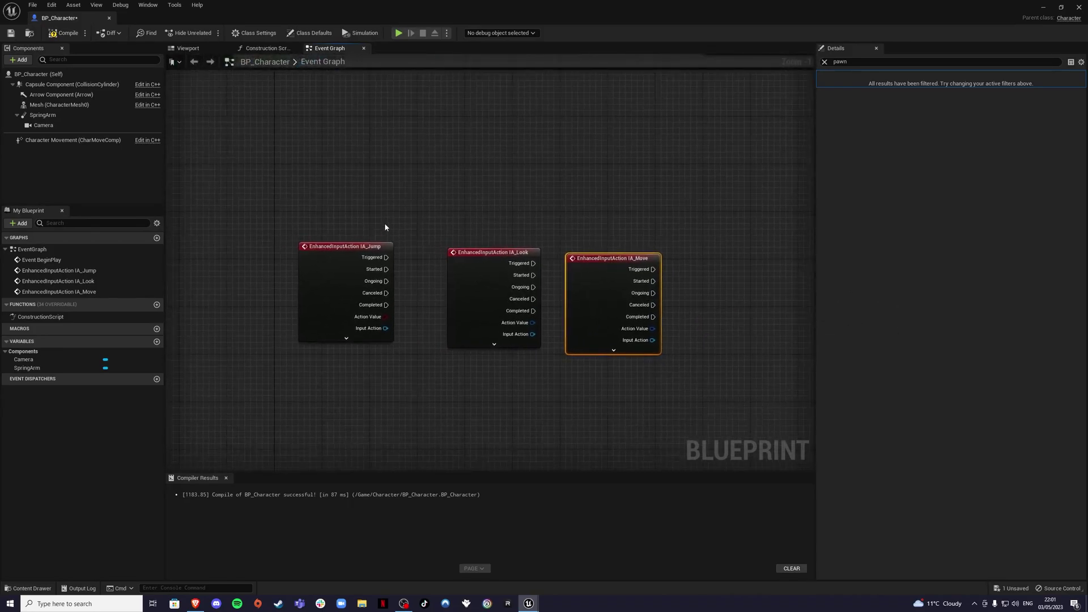
right_click_drag(383, 226, 546, 308)
left_click_drag(546, 307, 605, 325)
right_click_drag(605, 325, 616, 220)
left_click_drag(616, 219, 345, 372)
right_click_drag(477, 187, 420, 322)
- Connect a Jump node to IA_Jump's Triggered output
scroll(420, 321, "up", 1)
left_click_drag(413, 323, 447, 261)
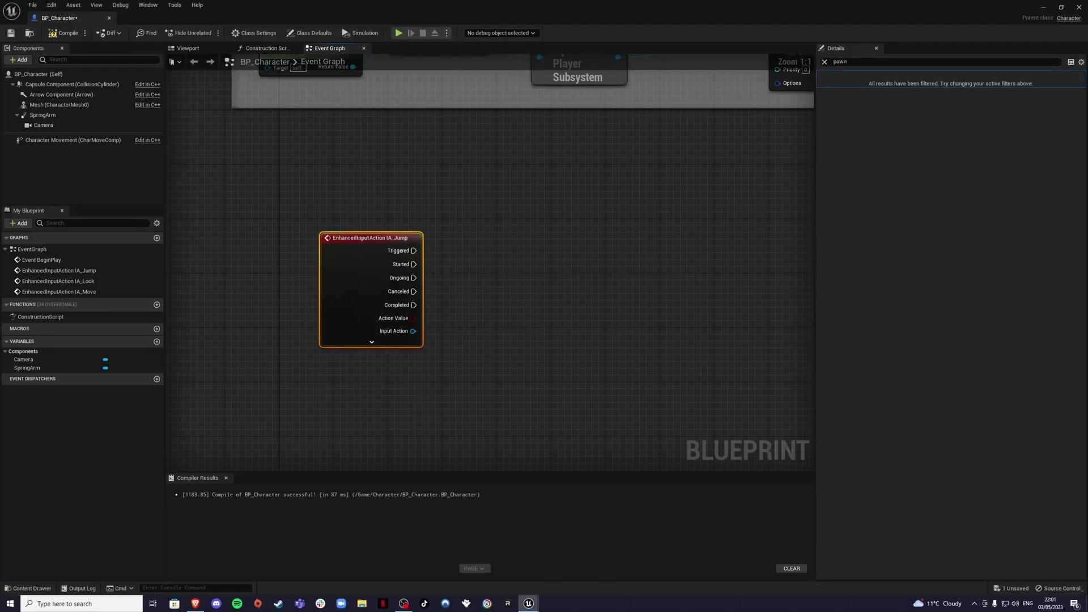
right_click_drag(448, 262, 385, 287)
left_click_drag(385, 287, 463, 288)
type("jump")
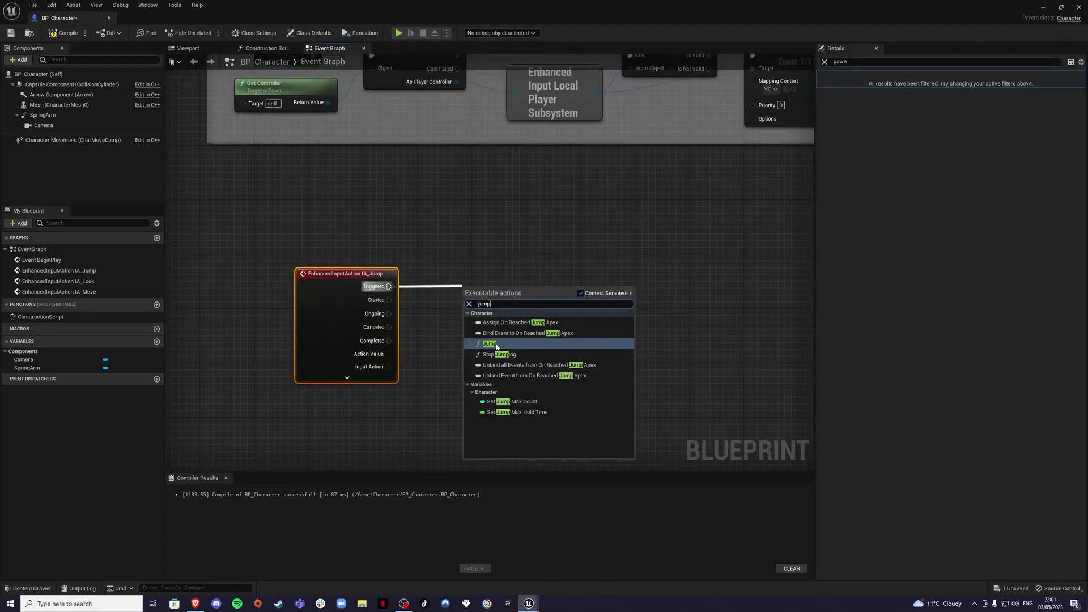
key("Return")
right_click_drag(440, 337, 402, 307)
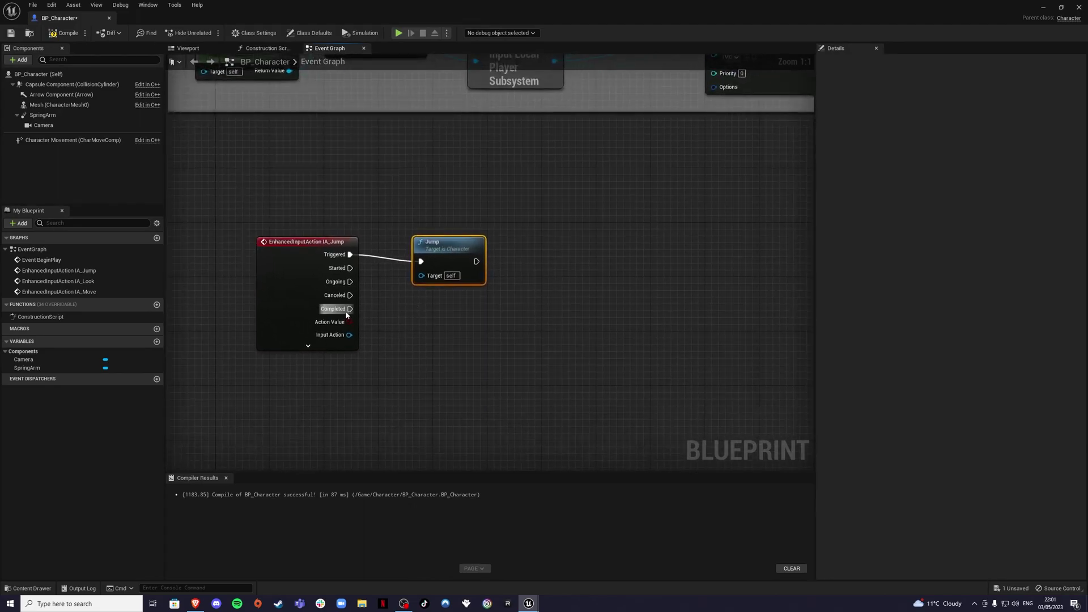
- Connect a Stop Jumping node to IA_Jump's Completed output
left_click_drag(349, 309, 412, 313)
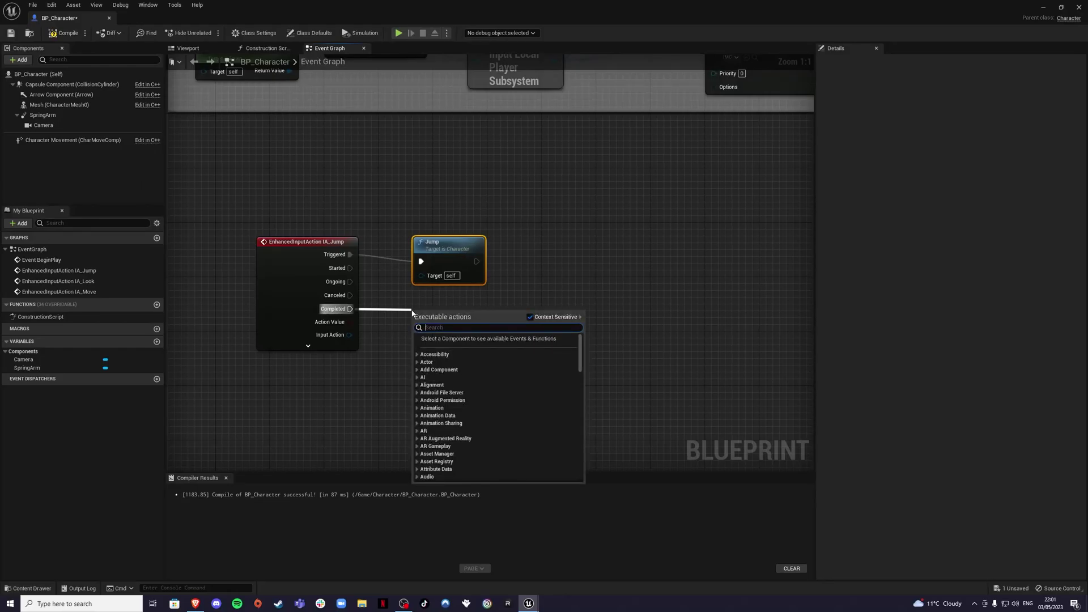
type("jump")
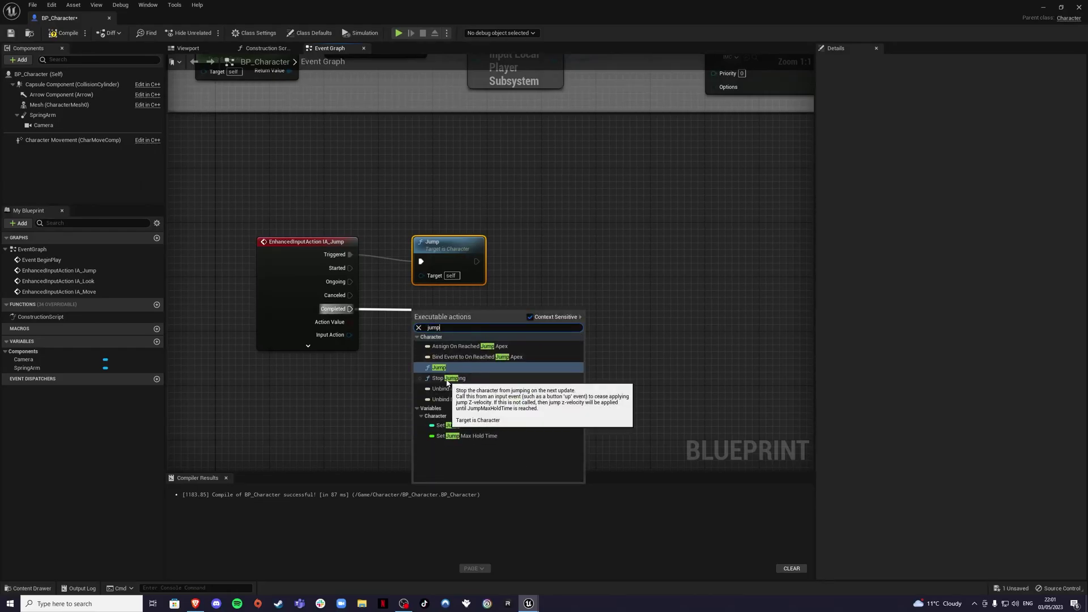
left_click(448, 378)
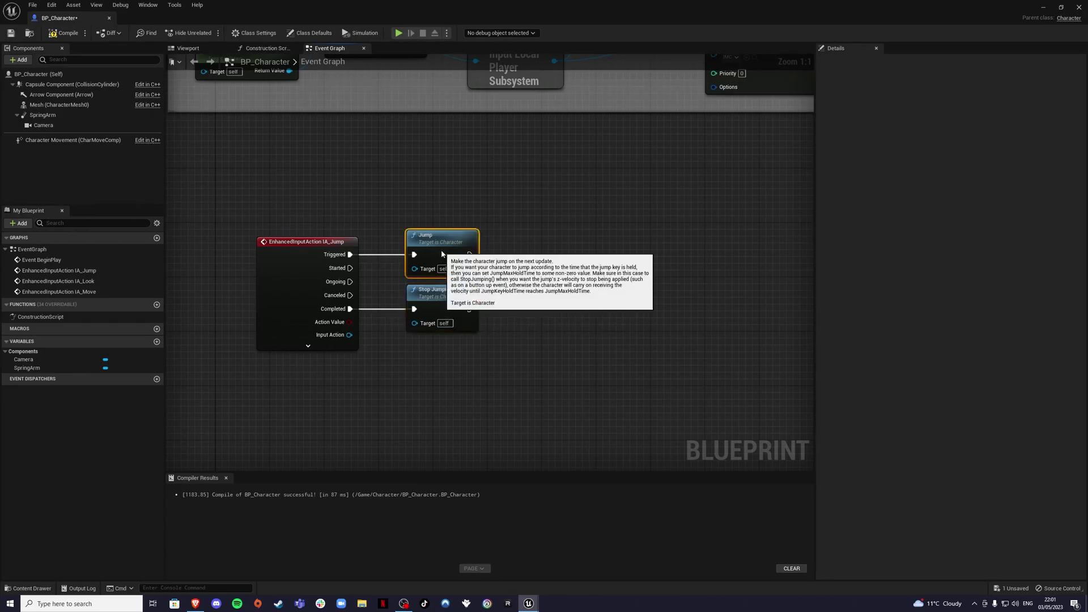
right_click_drag(450, 262, 547, 271)
- Frame IA_Jump, Jump and Stop Jumping in a 'Jump' comment, removing a stray empty comment
left_click_drag(588, 371, 321, 197)
key("c")
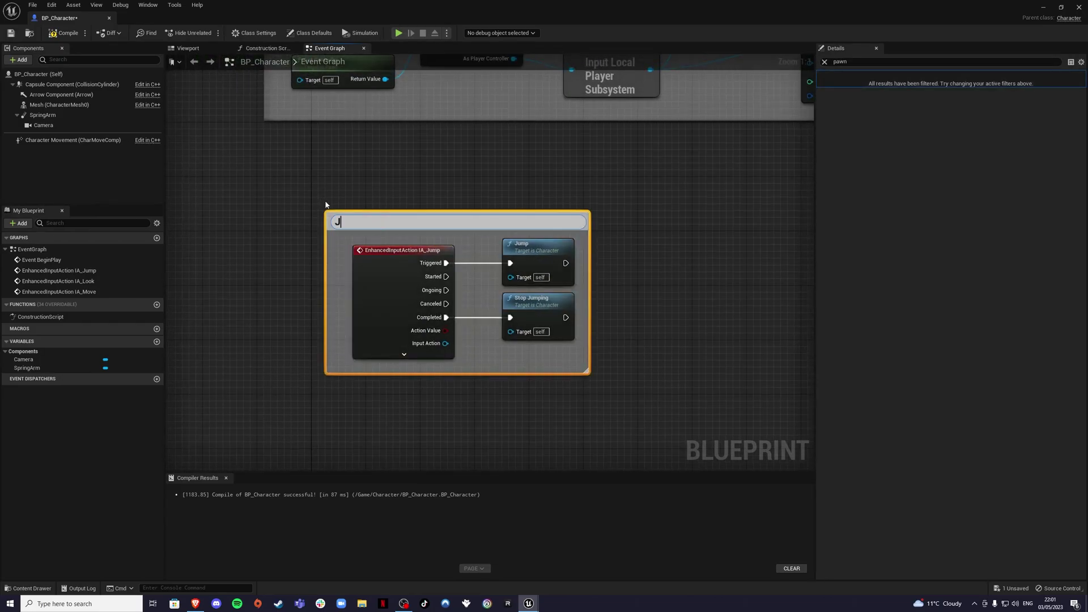
key("Return")
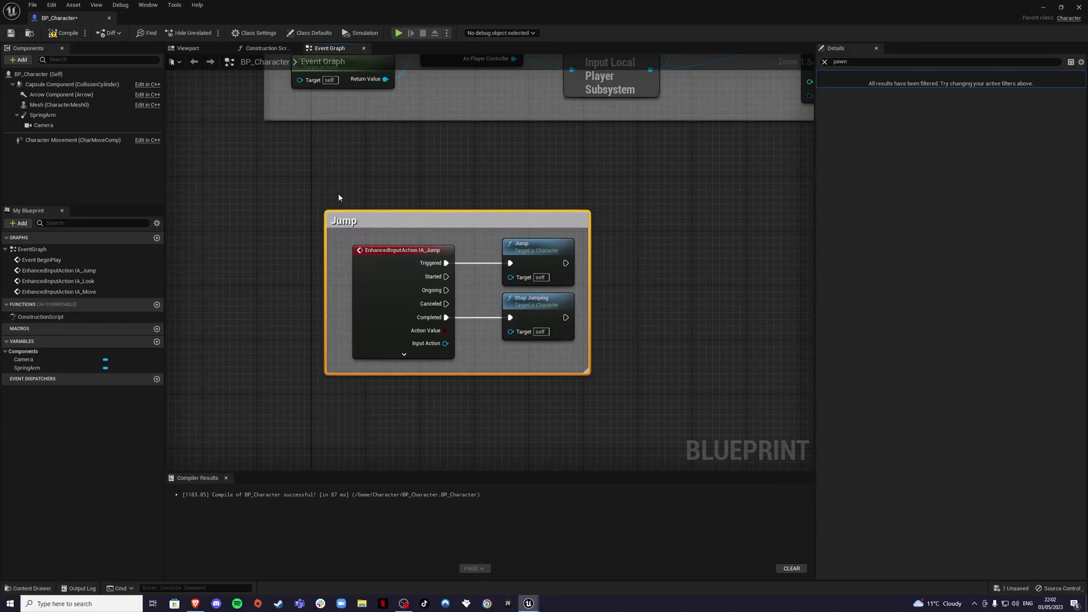
right_click_drag(339, 197, 331, 259)
left_click_drag(409, 281, 357, 237)
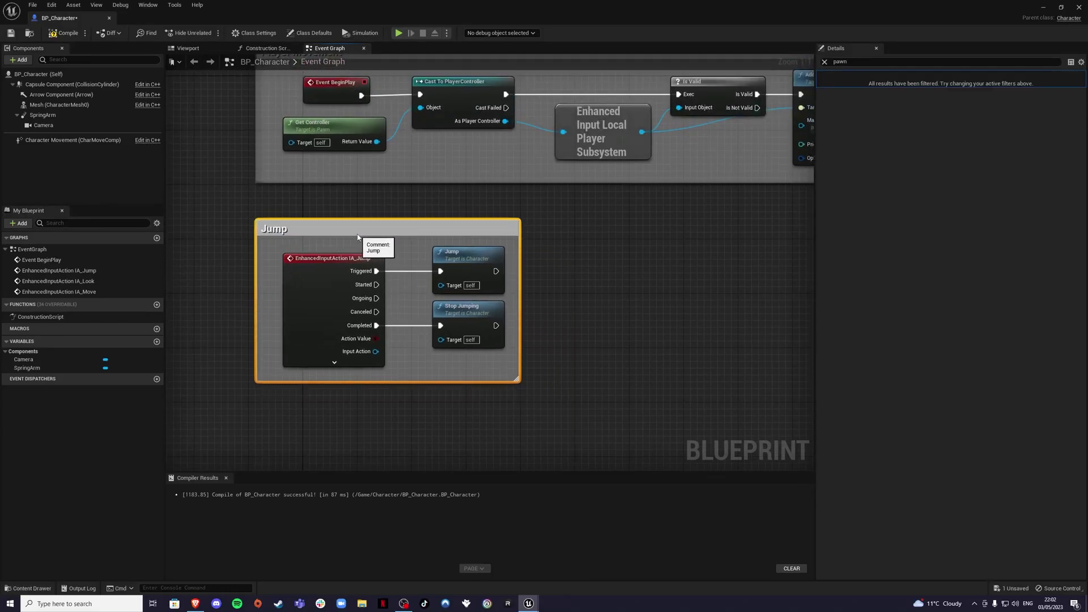
right_click_drag(608, 342, 558, 159)
left_click(534, 266)
key("c")
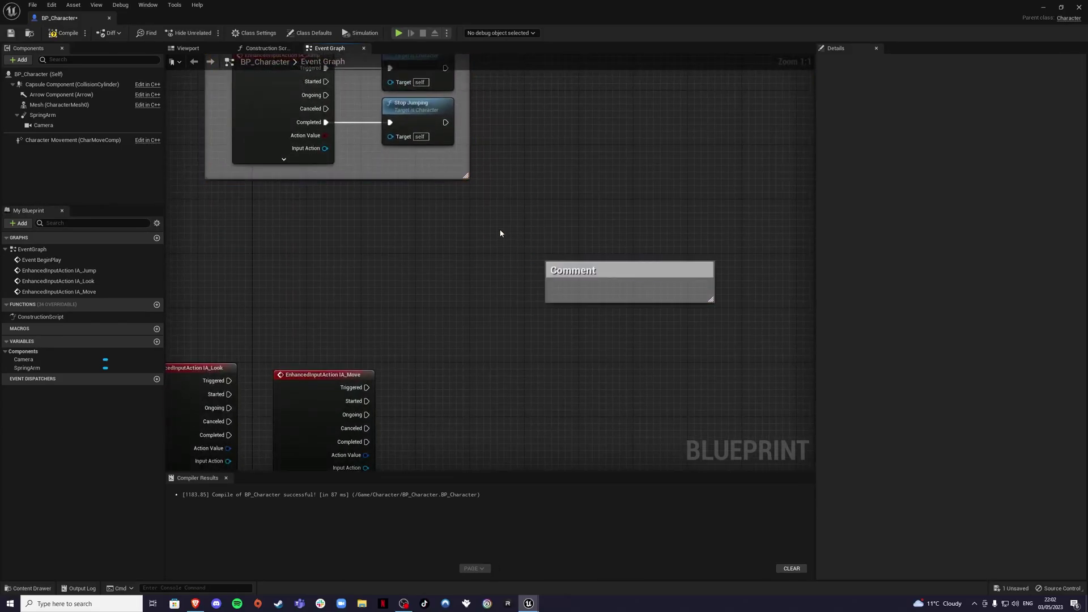
key("Delete")
scroll(466, 211, "down", 2)
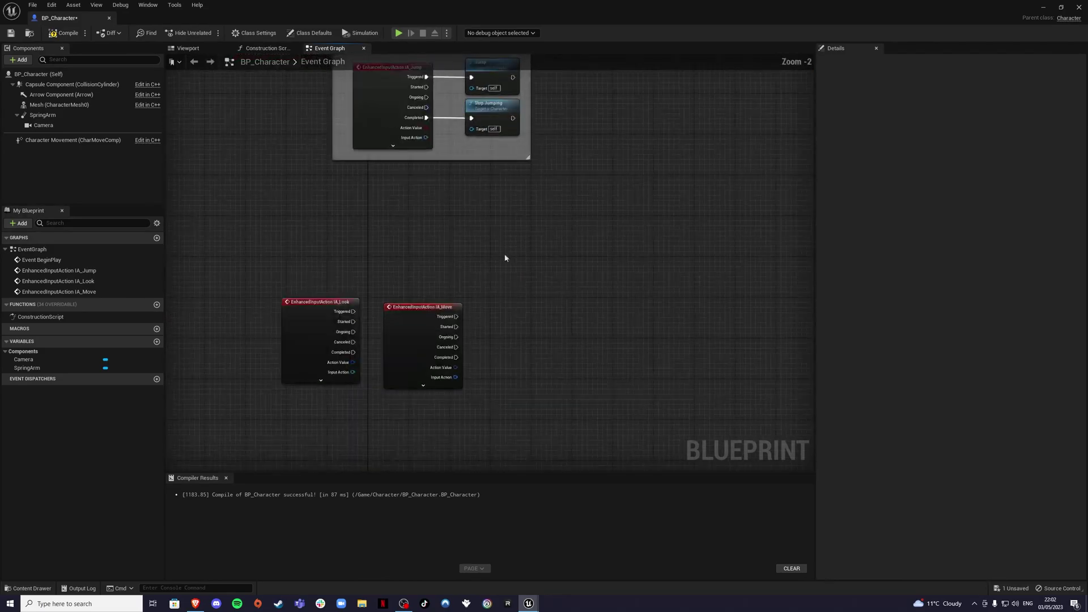
- Move the IA_Look node up beside the Jump comment
right_click_drag(508, 251, 453, 332)
left_click_drag(253, 389, 571, 200)
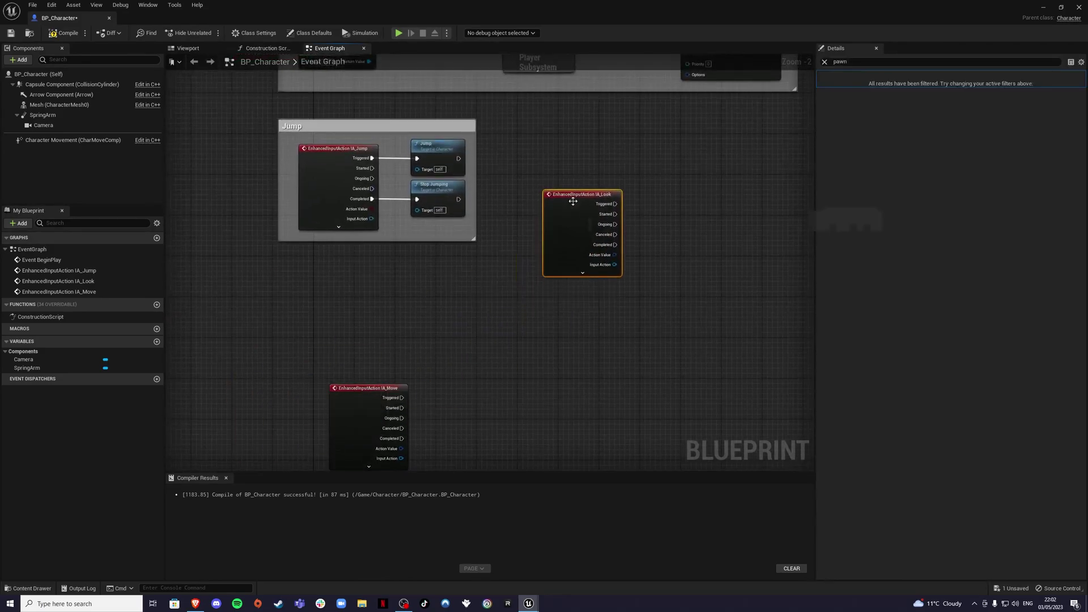
scroll(570, 200, "up", 2)
right_click_drag(571, 200, 367, 355)
left_click_drag(386, 345, 352, 271)
right_click_drag(468, 316, 464, 281)
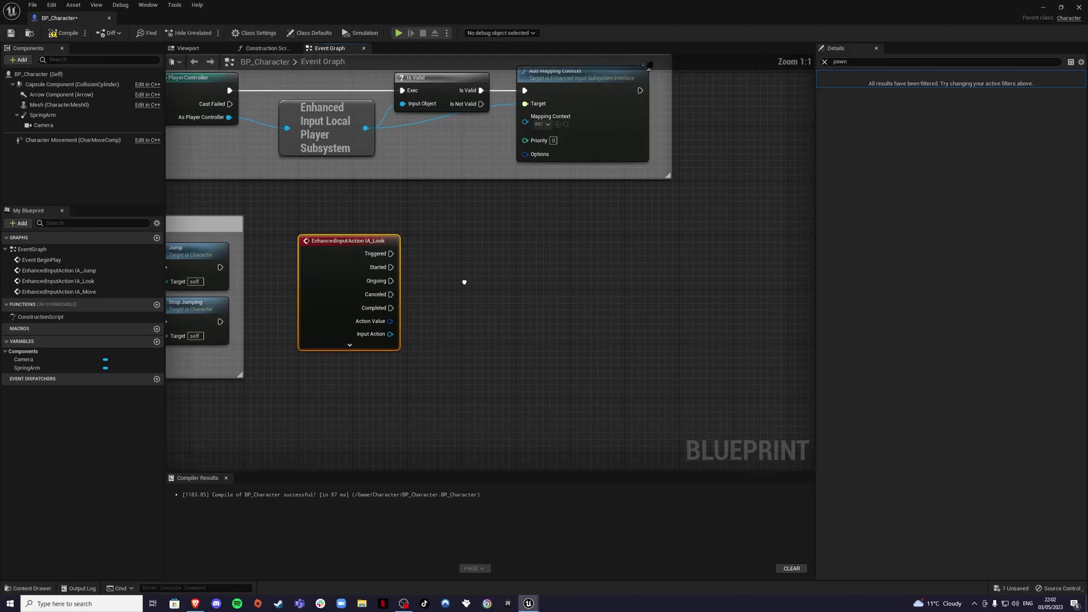
- Chain Add Controller Yaw Input then Add Controller Pitch Input from IA_Look's Triggered output
left_click_drag(391, 253, 461, 258)
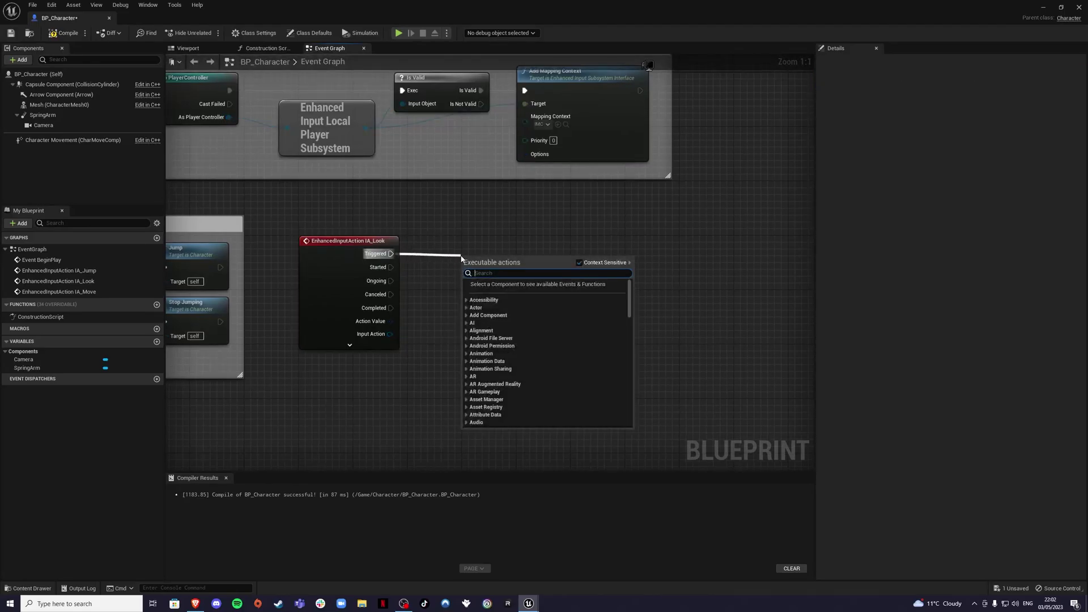
type("yaw")
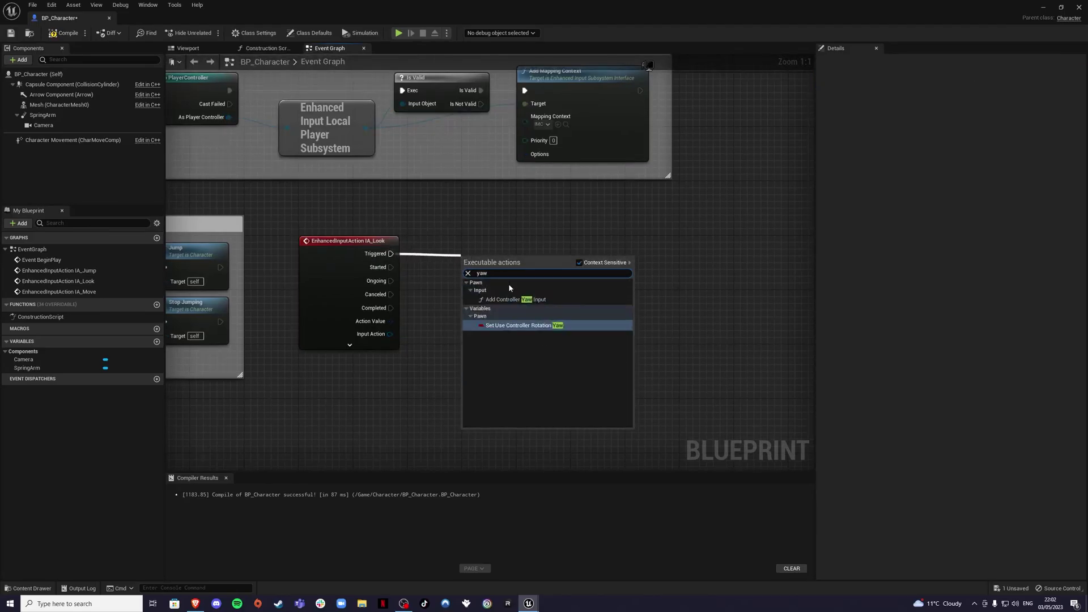
left_click(512, 299)
right_click_drag(564, 266, 478, 273)
left_click_drag(415, 261, 452, 264)
type("pitch")
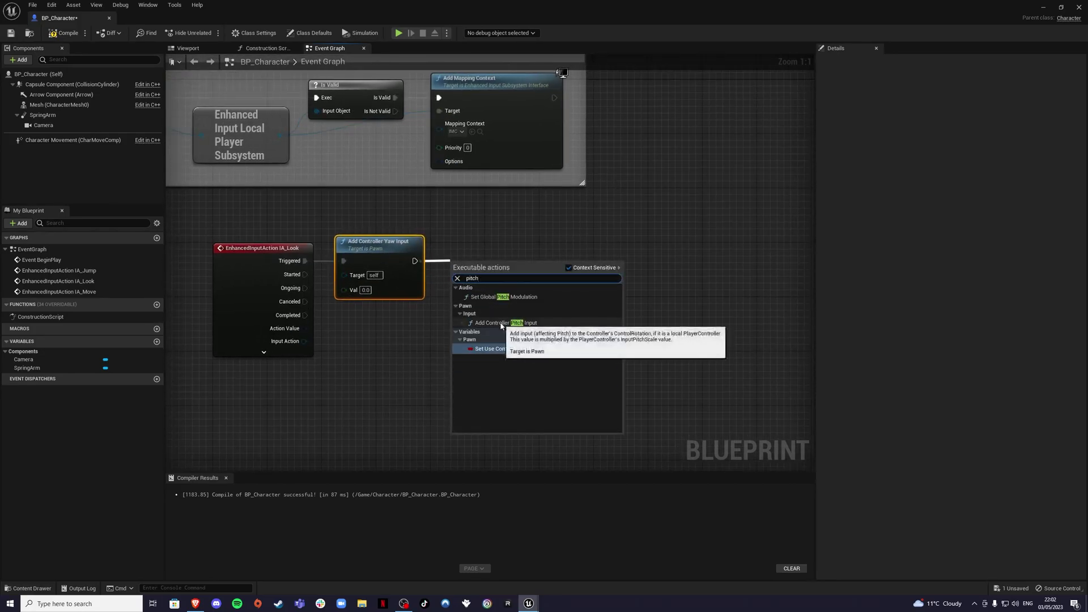
left_click(504, 322)
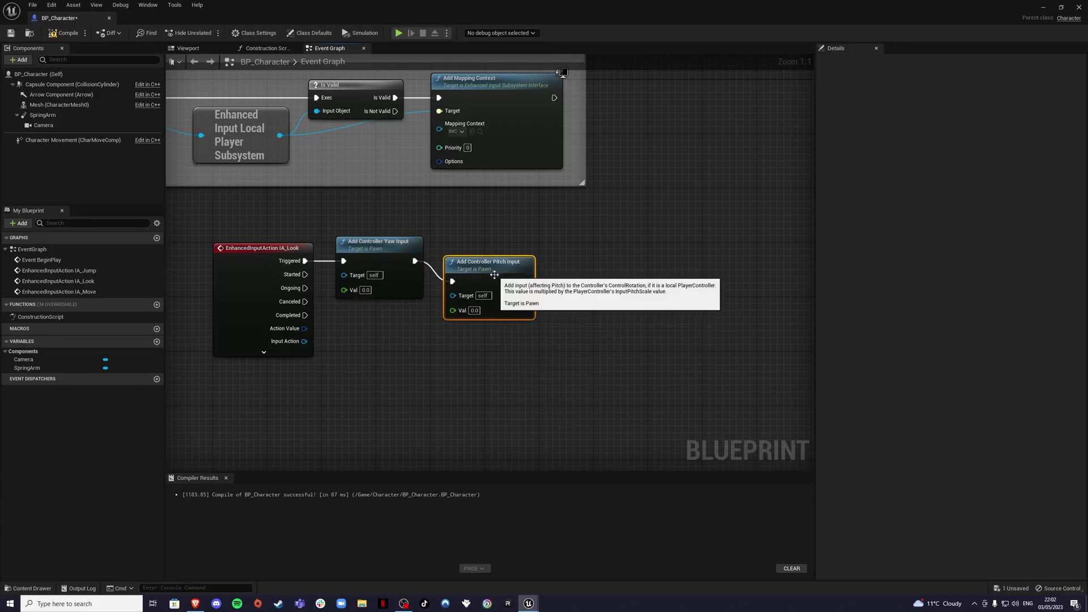
right_click_drag(468, 292, 520, 270)
left_click(419, 309)
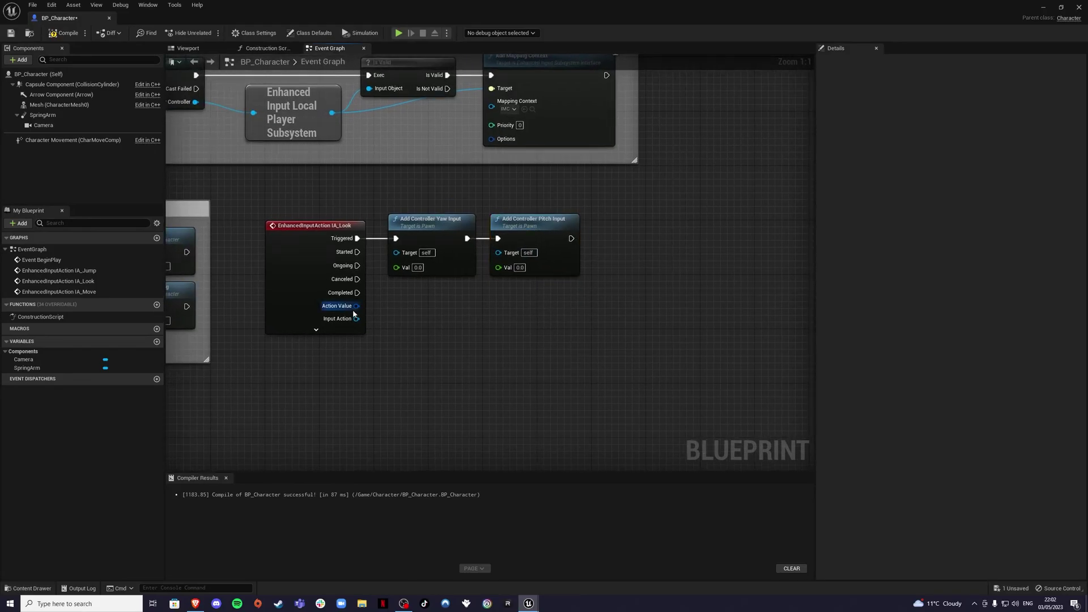
- Split Action Value, wire X to yaw and Y to pitch, then comment the nodes
right_click(352, 308)
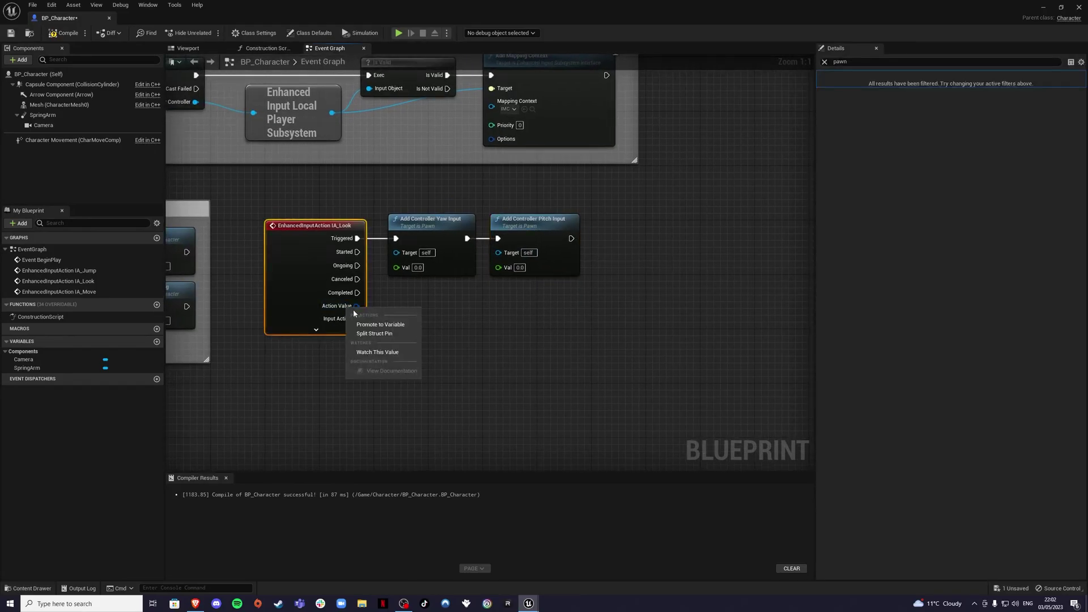
left_click(374, 331)
right_click_drag(418, 315, 405, 326)
left_click_drag(337, 321, 479, 283)
right_click_drag(606, 381, 687, 382)
left_click_drag(687, 382, 334, 232)
key("c")
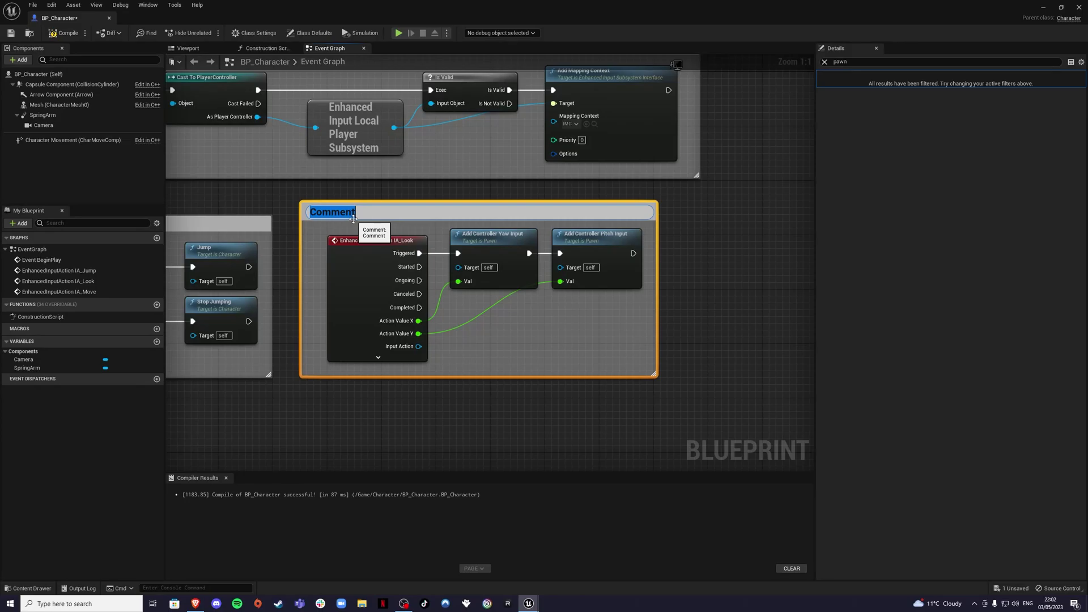